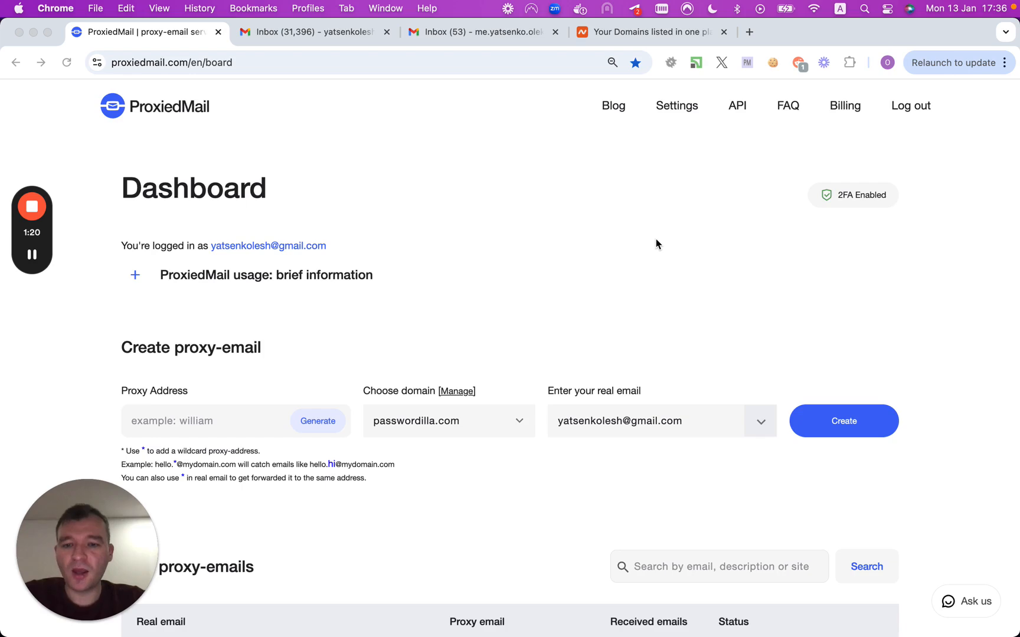
Step: Scroll the ProxiedMail dashboard and briefly select its web address
scroll(655, 238, down, 5)
scroll(656, 238, down, 3)
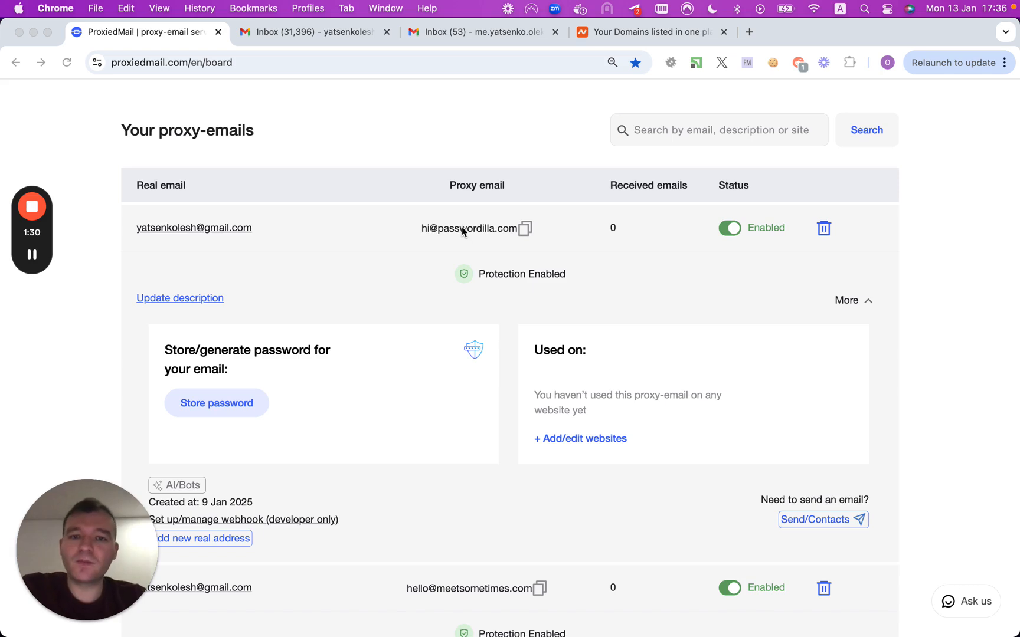
click(449, 62)
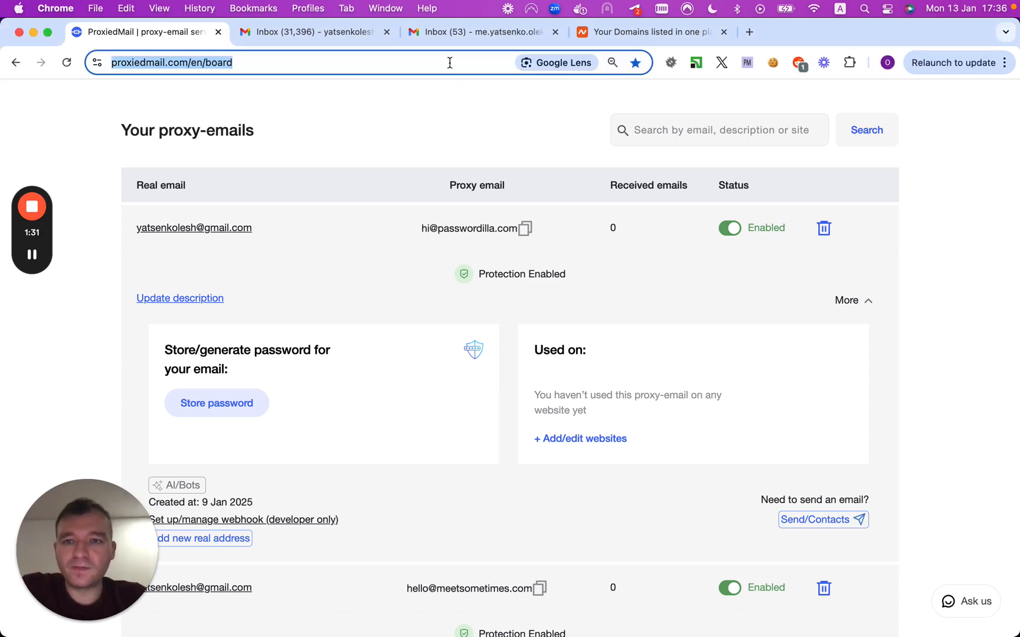
click(455, 121)
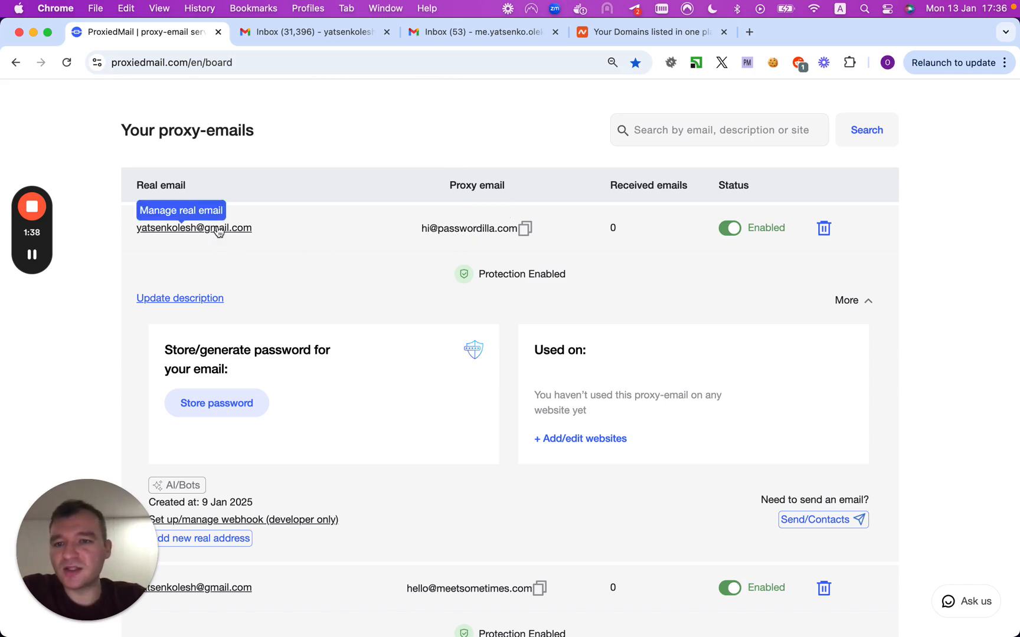
Step: In Gmail, open the newest New SaaS listing email and scroll to its ProxiedMail forwarding banner
click(338, 34)
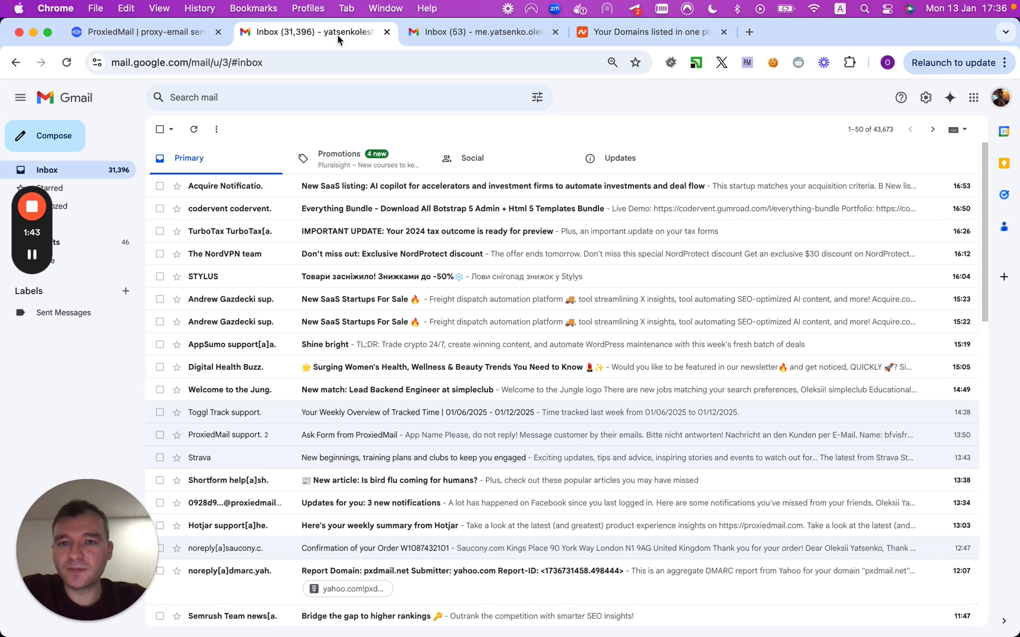
click(357, 188)
scroll(365, 292, down, 5)
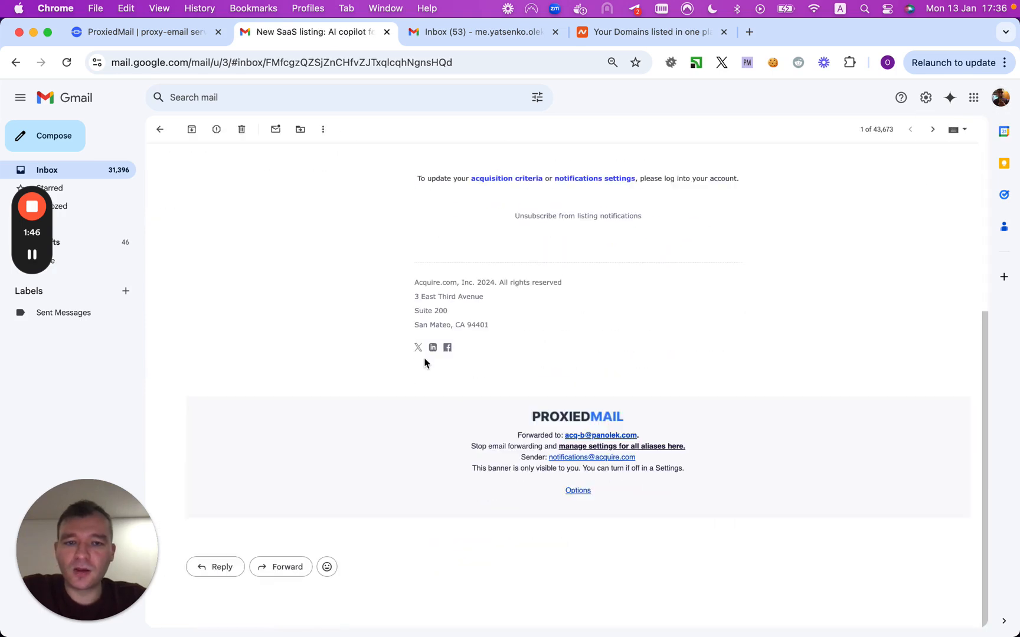
scroll(577, 438, up, 5)
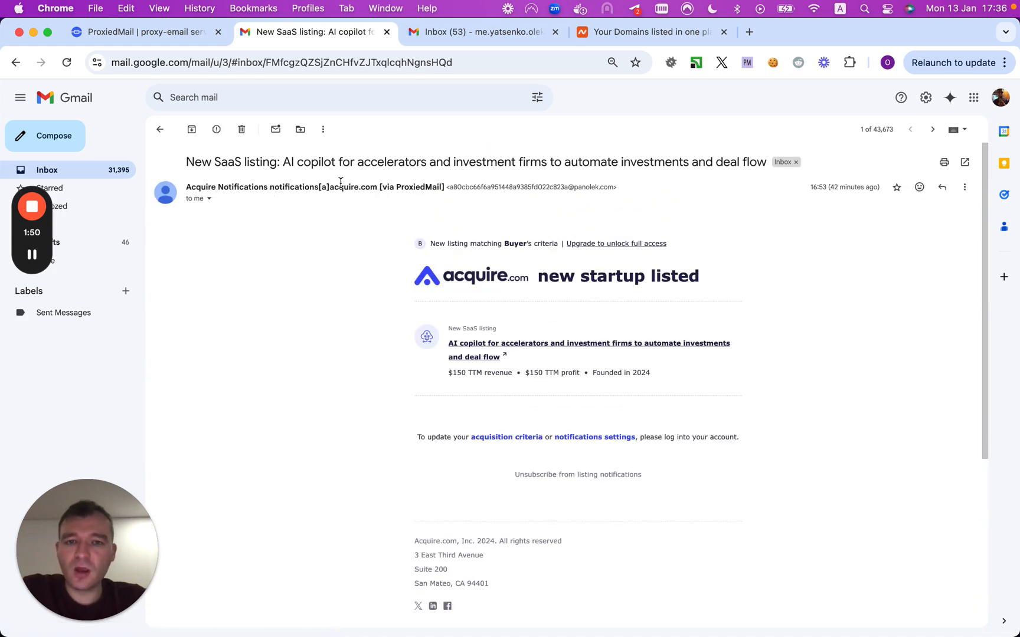
mouse_move(344, 186)
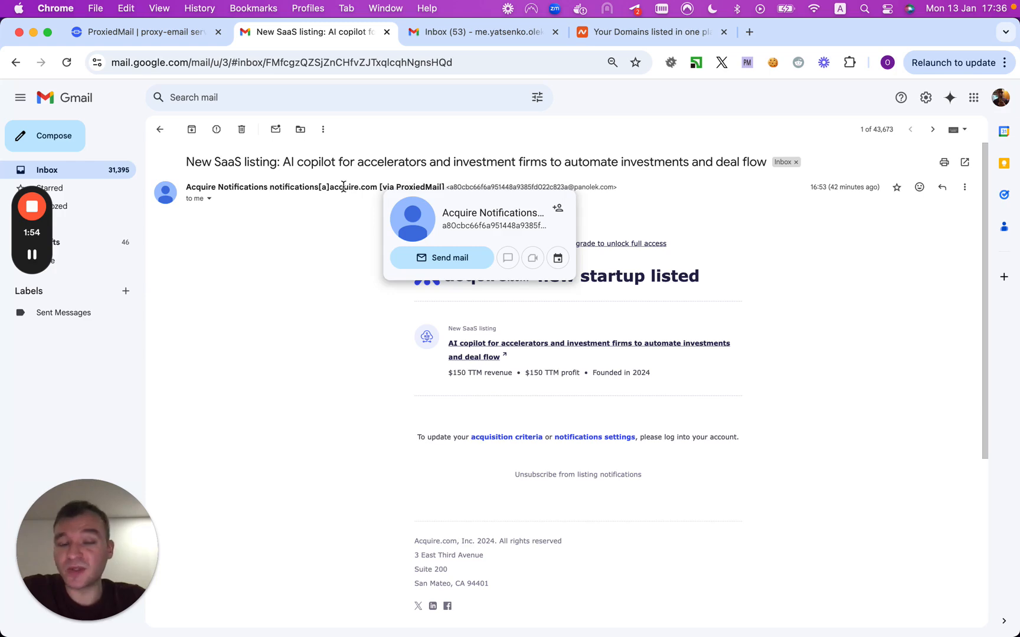
scroll(353, 272, down, 3)
scroll(353, 272, down, 4)
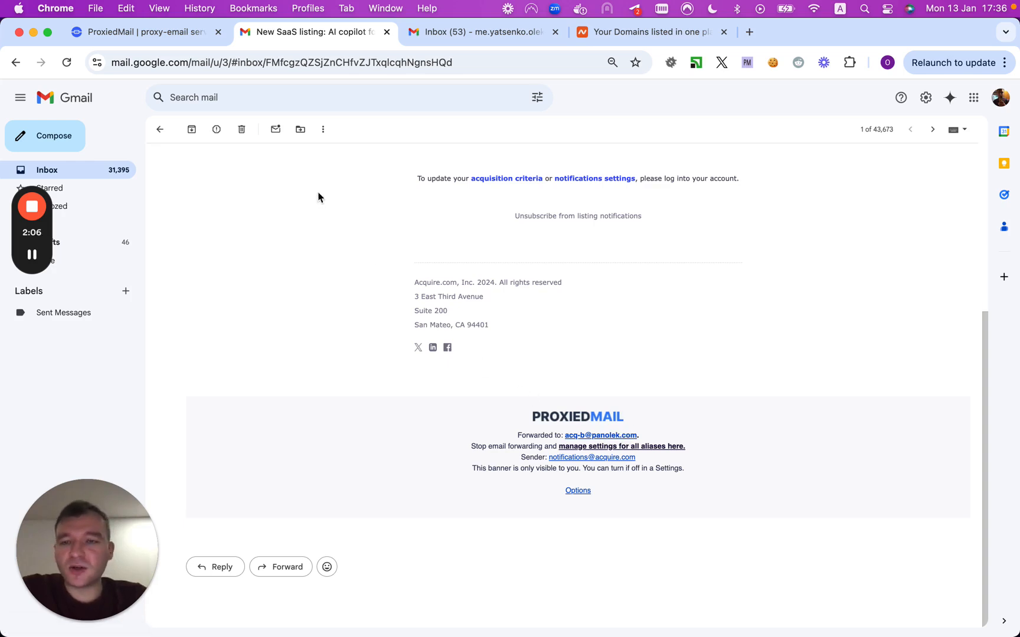
Step: Return to the ProxiedMail dashboard with its Create proxy-email form
click(183, 39)
scroll(251, 170, up, 1)
scroll(251, 168, up, 7)
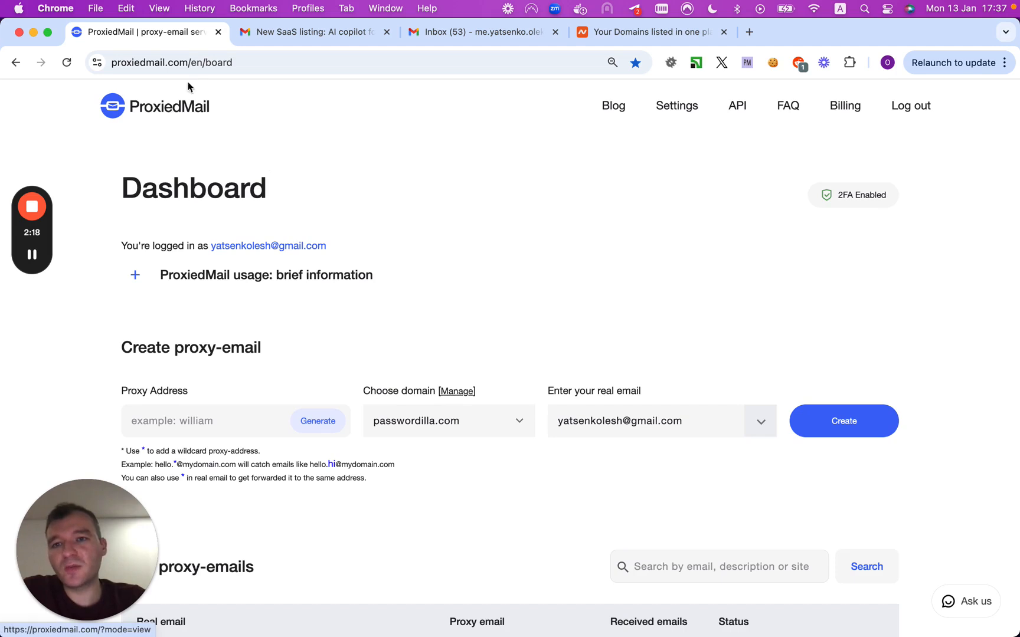
Step: Open the All Domains page via Manage and browse custom domains like passwordilla.com and meetsometimes.com
click(180, 64)
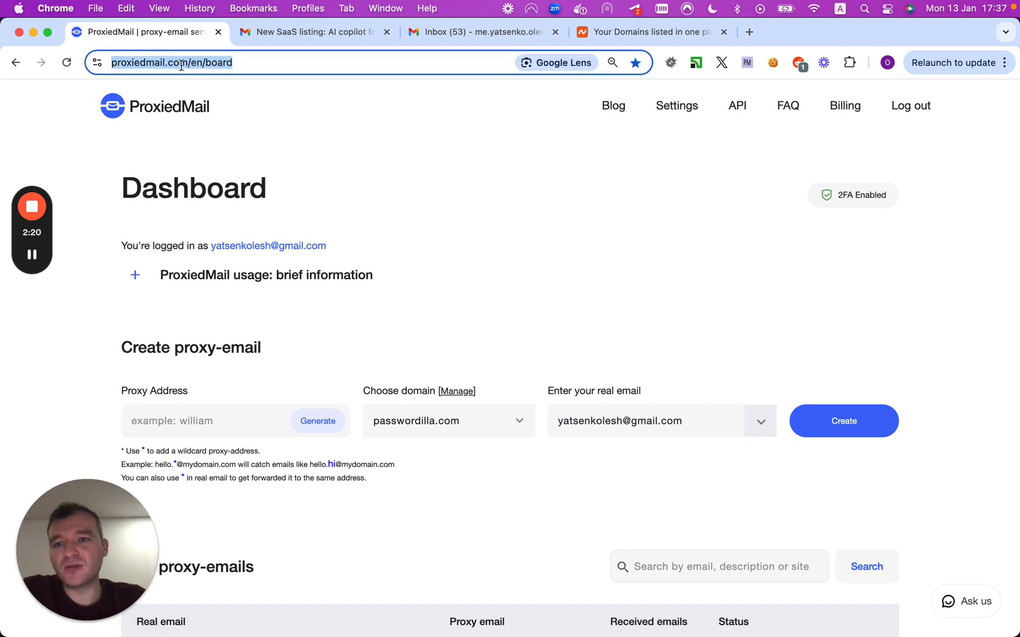
double_click(147, 65)
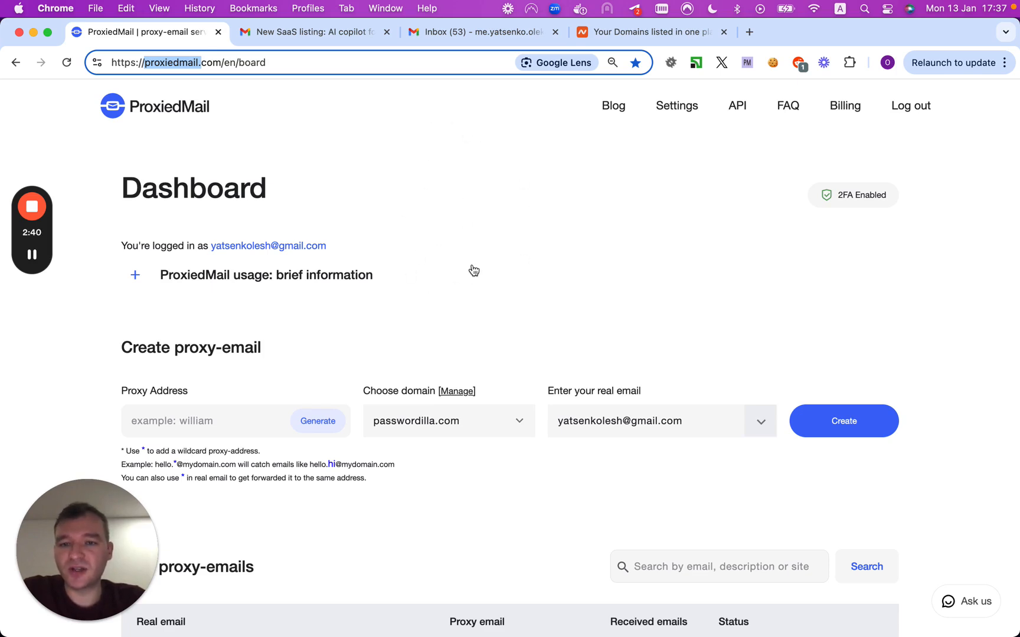
scroll(473, 267, down, 3)
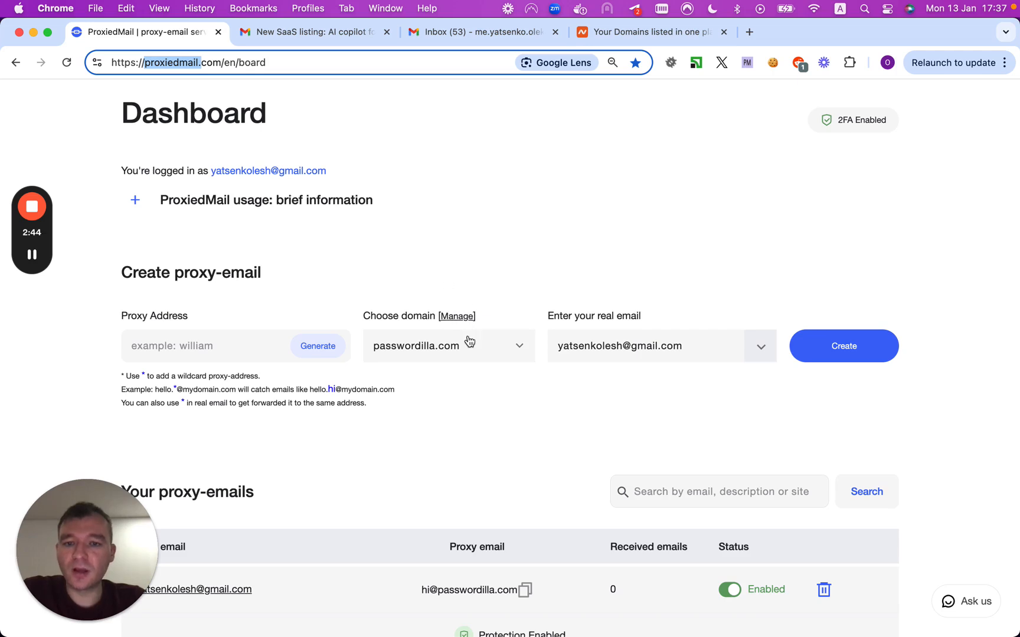
scroll(466, 341, down, 2)
click(460, 252)
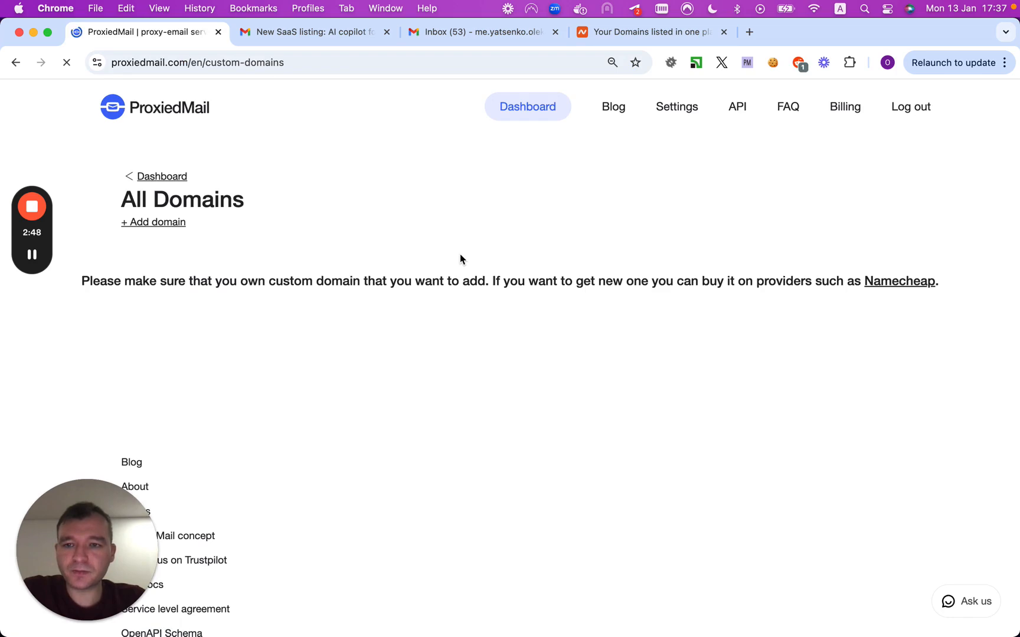
scroll(461, 259, down, 10)
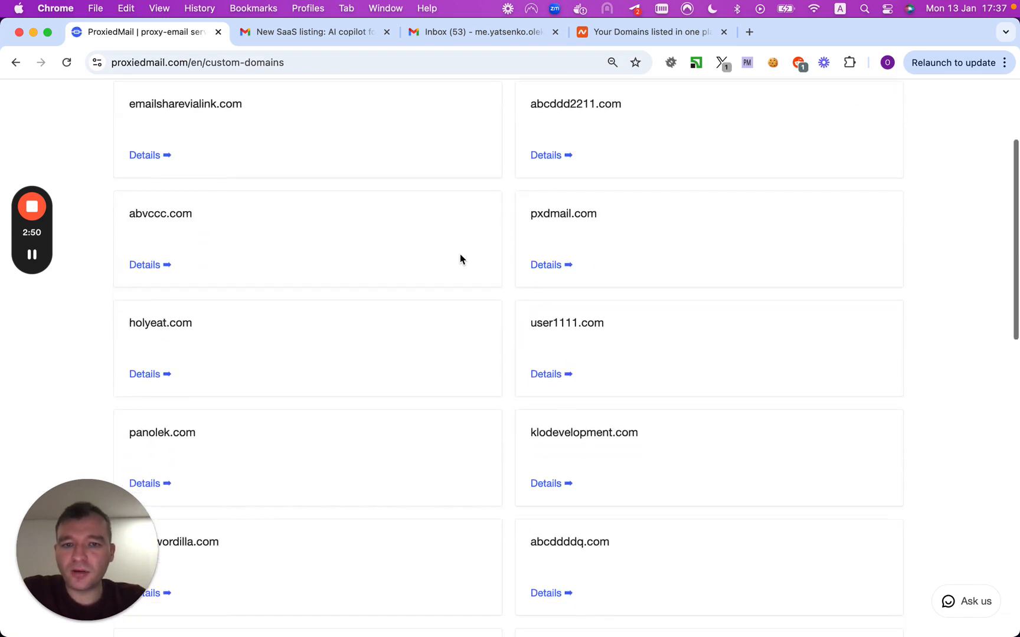
scroll(460, 258, down, 4)
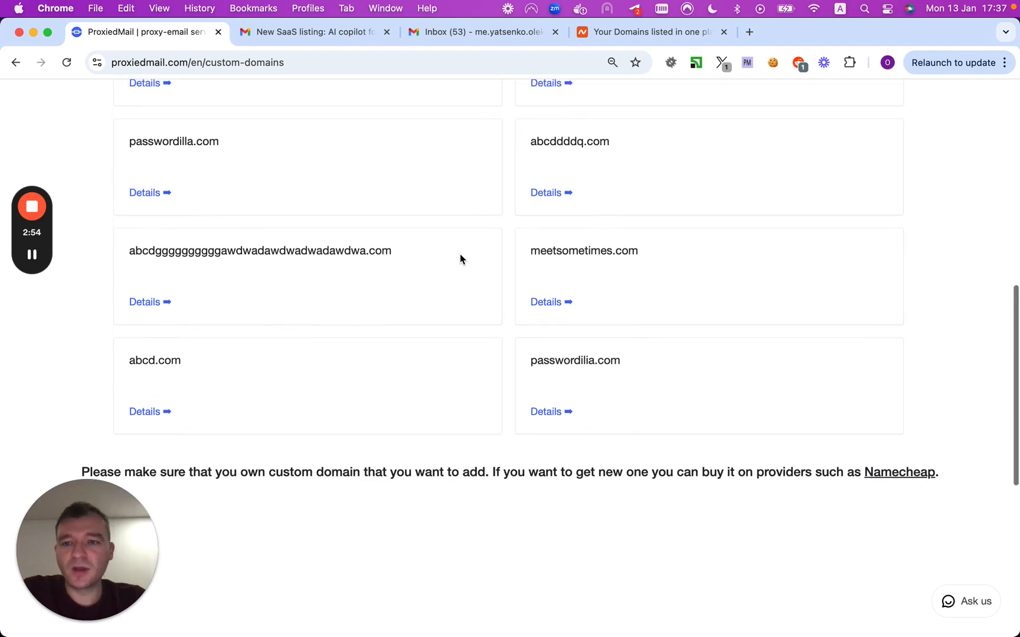
Step: Open taptoroute.com's control panel from the Namecheap Domain List and review its nameservers and redirects
click(607, 32)
mouse_move(587, 139)
scroll(570, 229, down, 1)
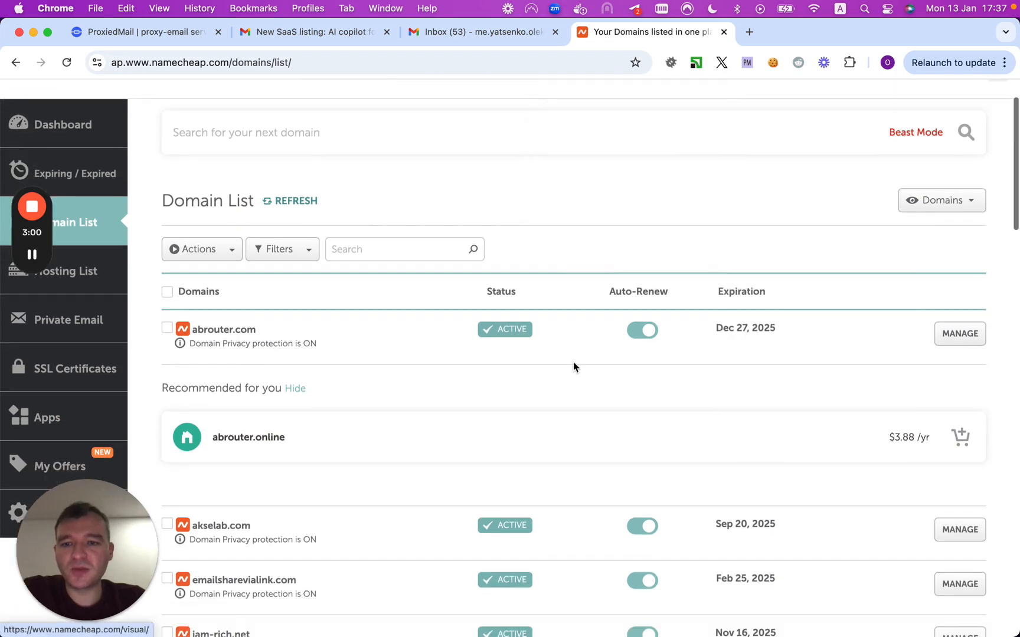
scroll(574, 369, down, 5)
scroll(575, 373, down, 6)
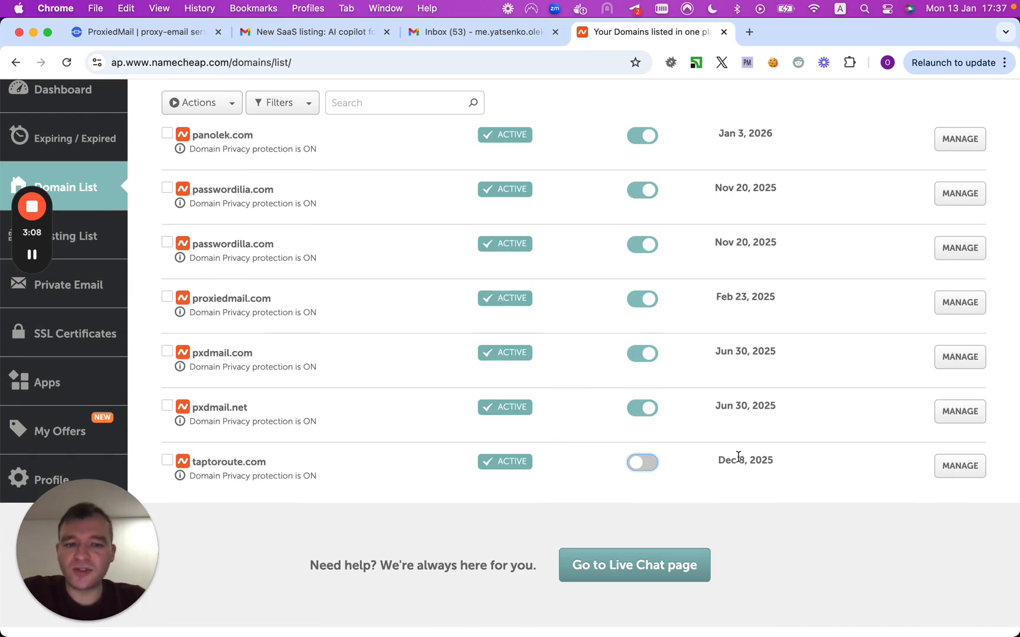
click(958, 473)
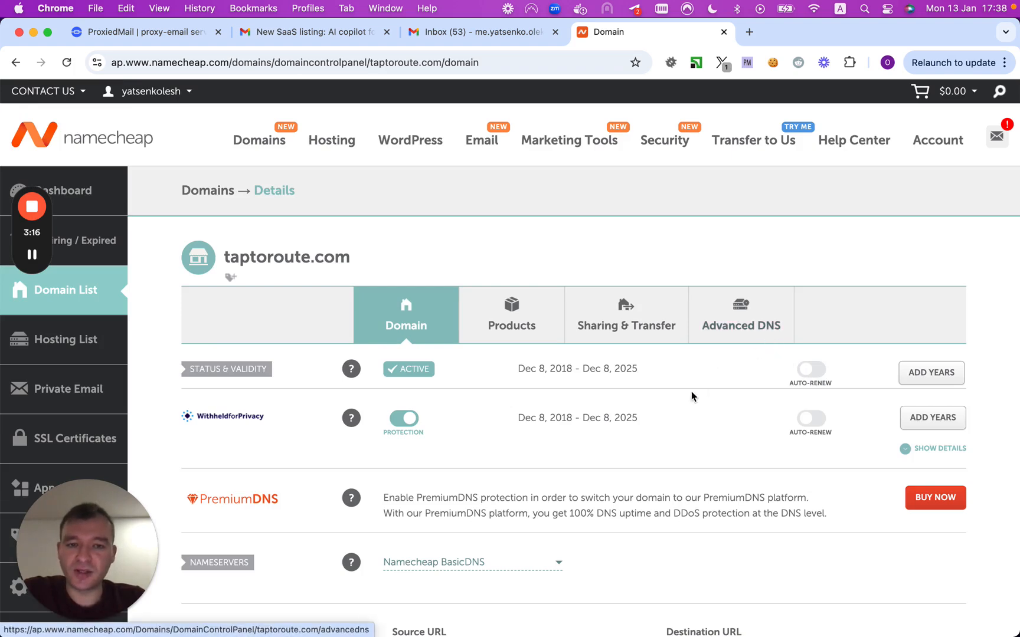
scroll(685, 398, down, 2)
scroll(673, 413, down, 1)
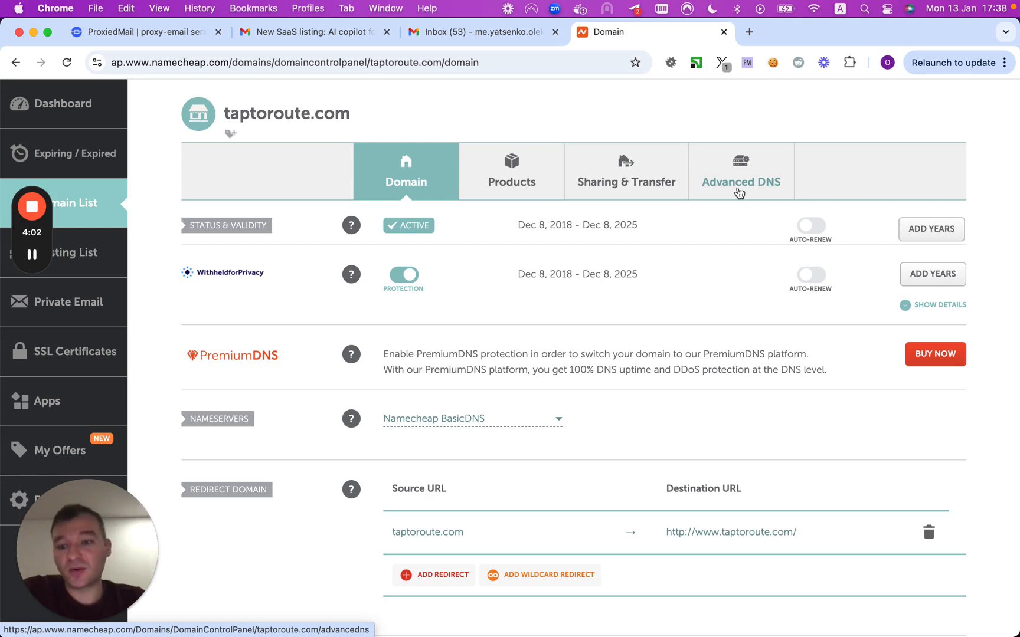
Step: Open taptoroute.com's Advanced DNS records, copy the domain name, and return to ProxiedMail's domains page
scroll(739, 193, down, 1)
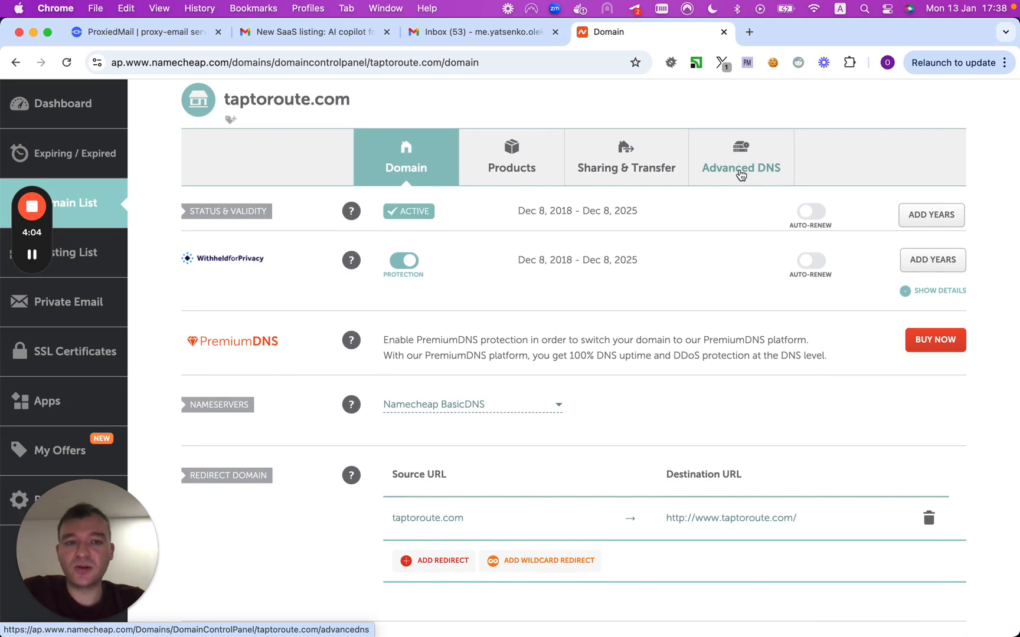
scroll(573, 387, down, 2)
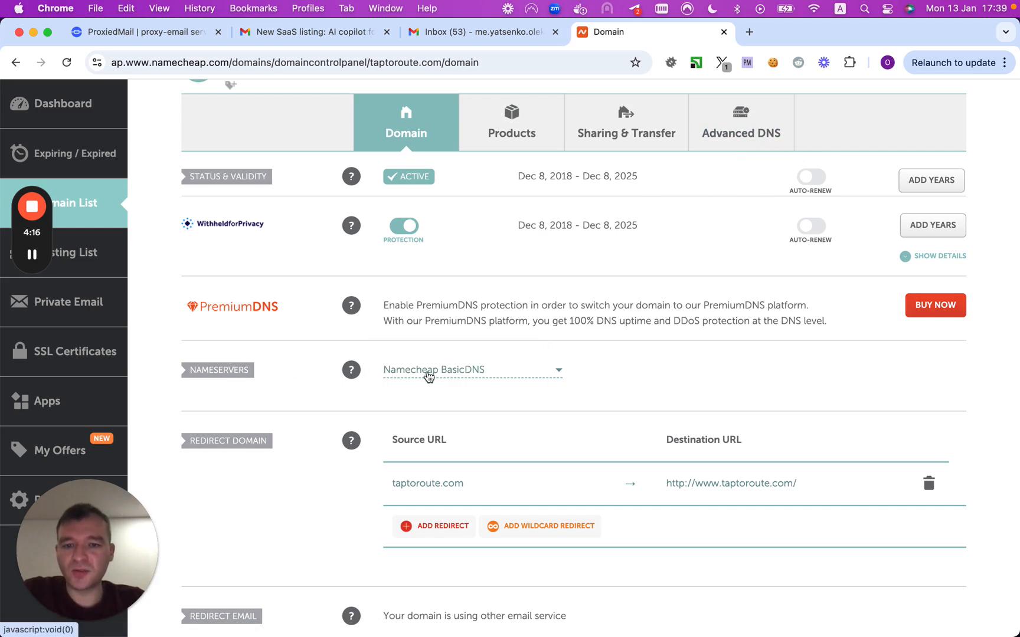
click(710, 141)
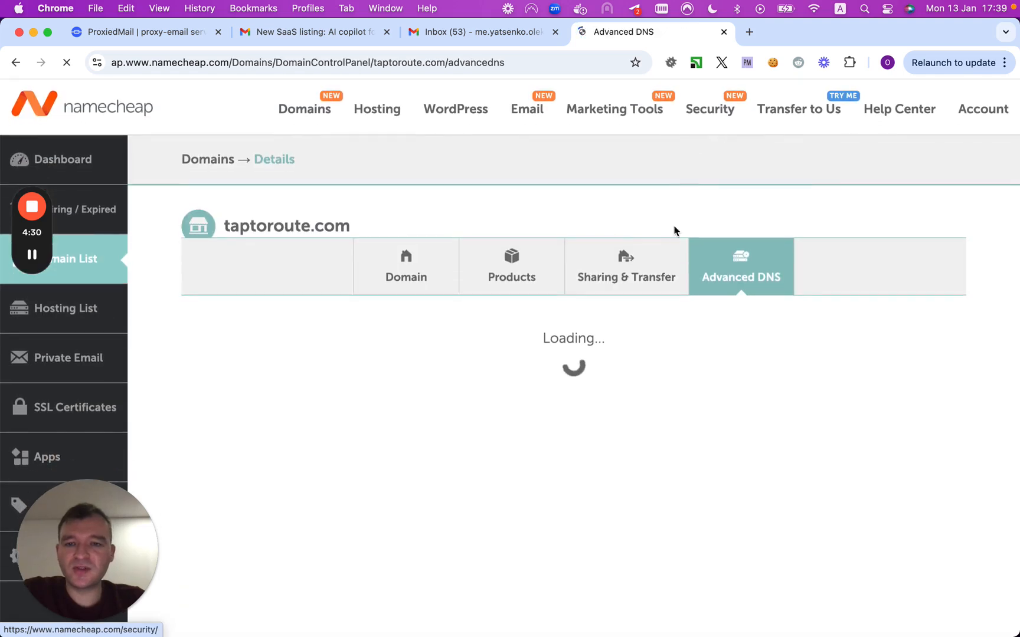
double_click(278, 228)
key(super+c)
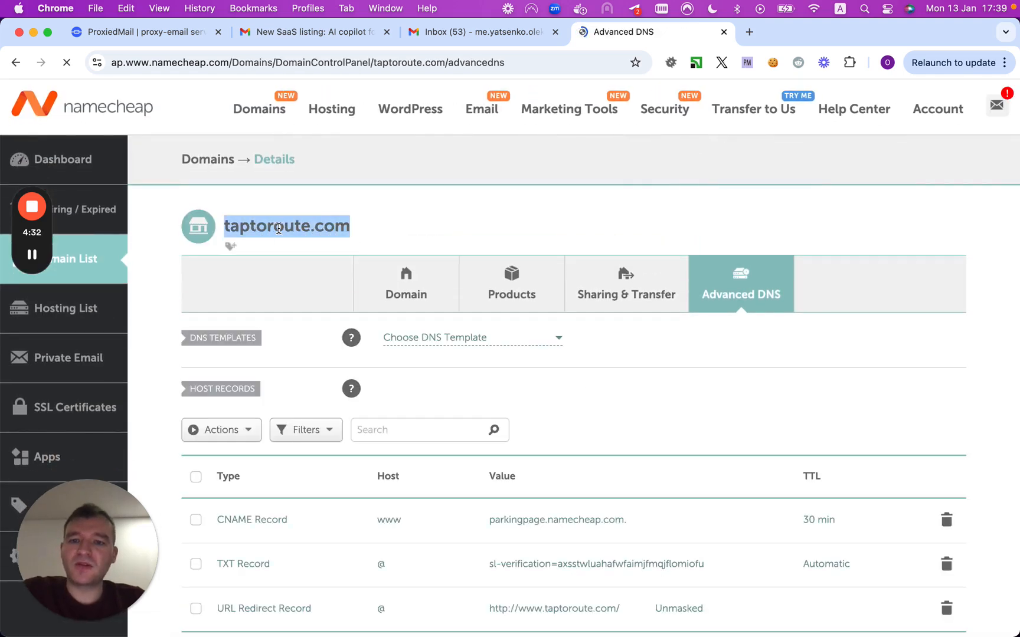
click(186, 37)
scroll(291, 189, up, 10)
Step: Add taptoroute.com as a custom domain registered elsewhere in ProxiedMail
click(157, 223)
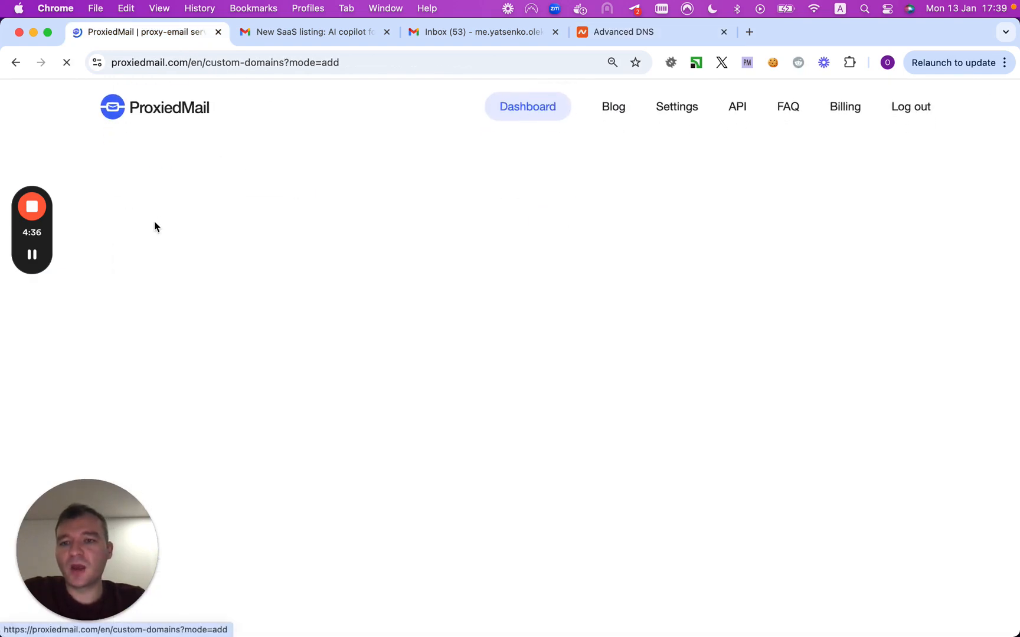
scroll(382, 457, down, 2)
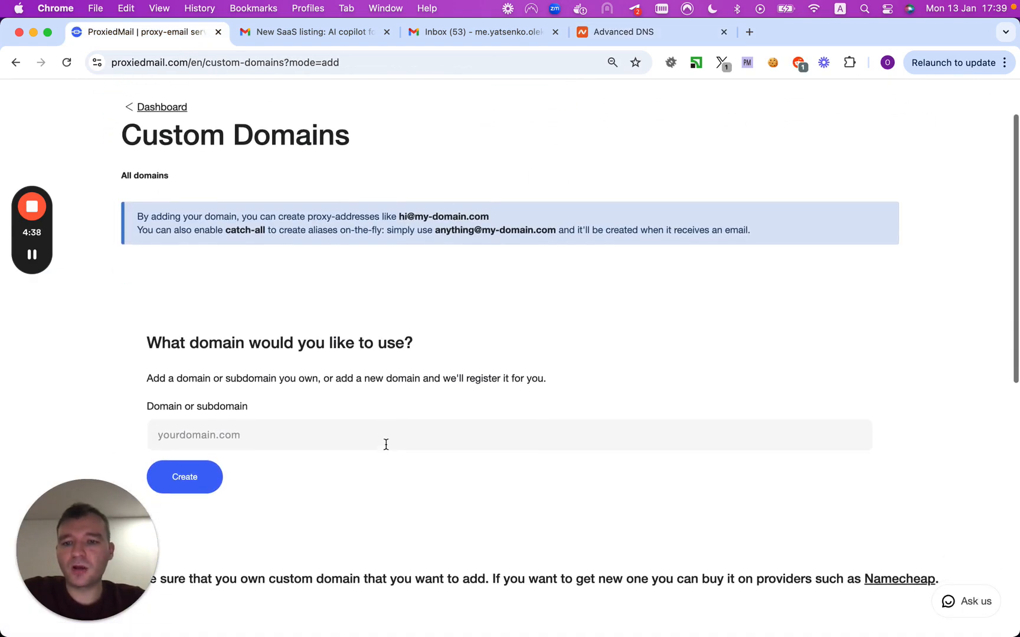
click(389, 437)
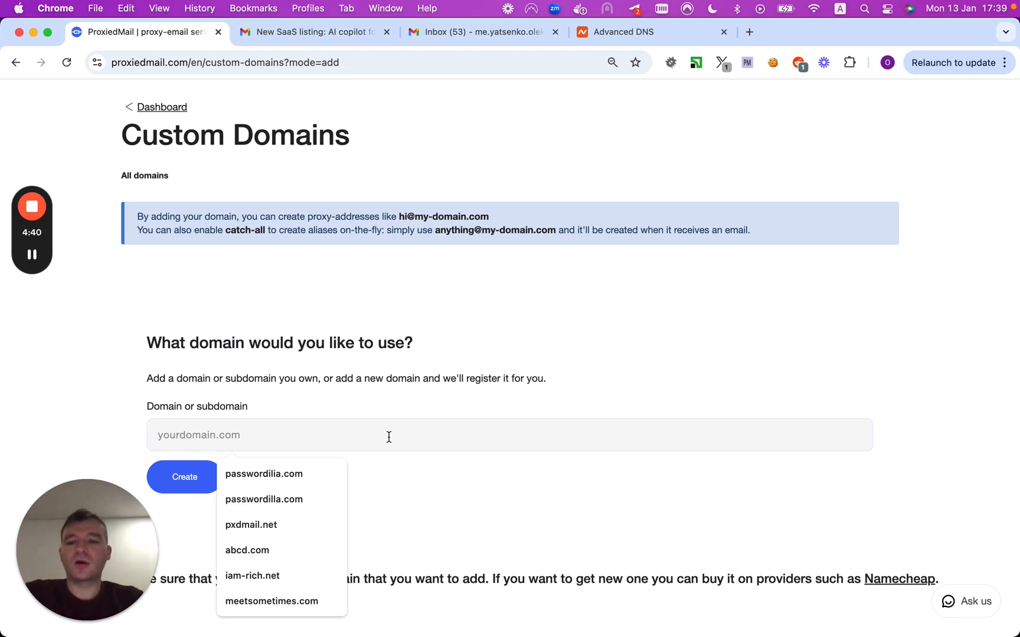
key(super+v)
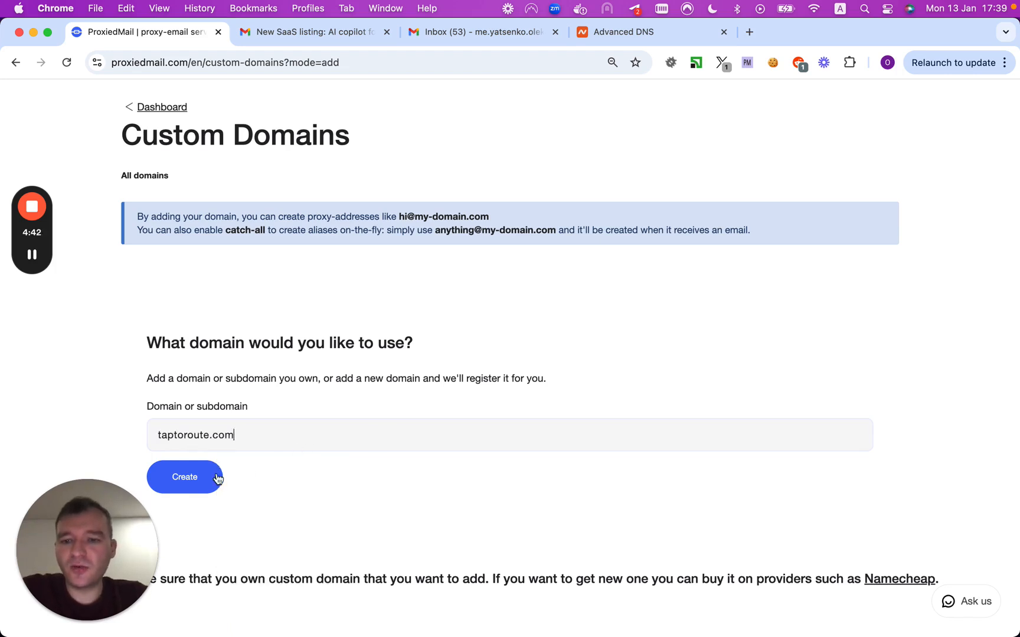
click(203, 479)
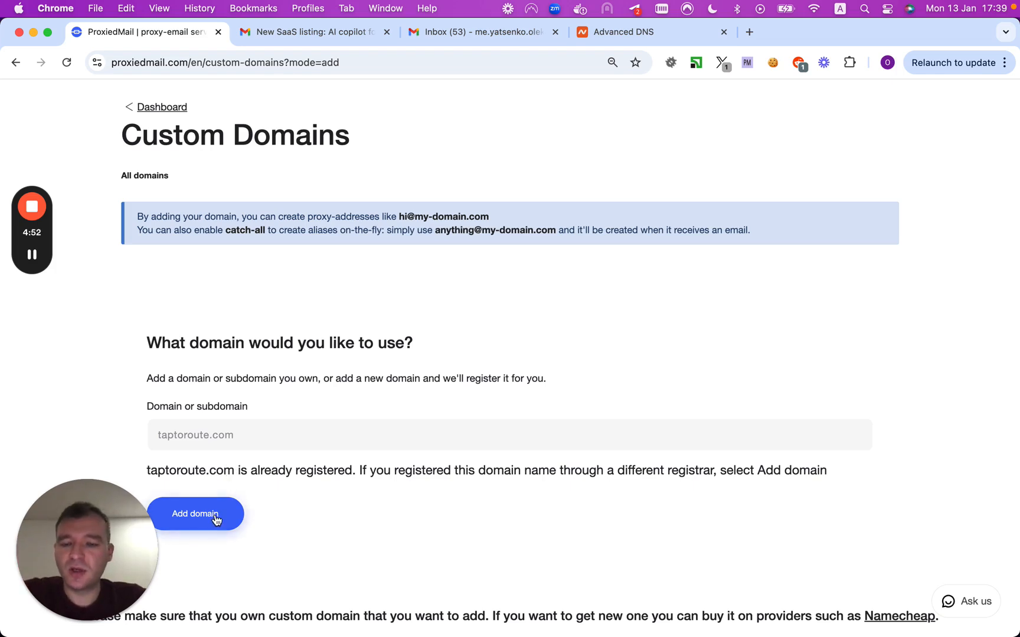
scroll(217, 519, down, 1)
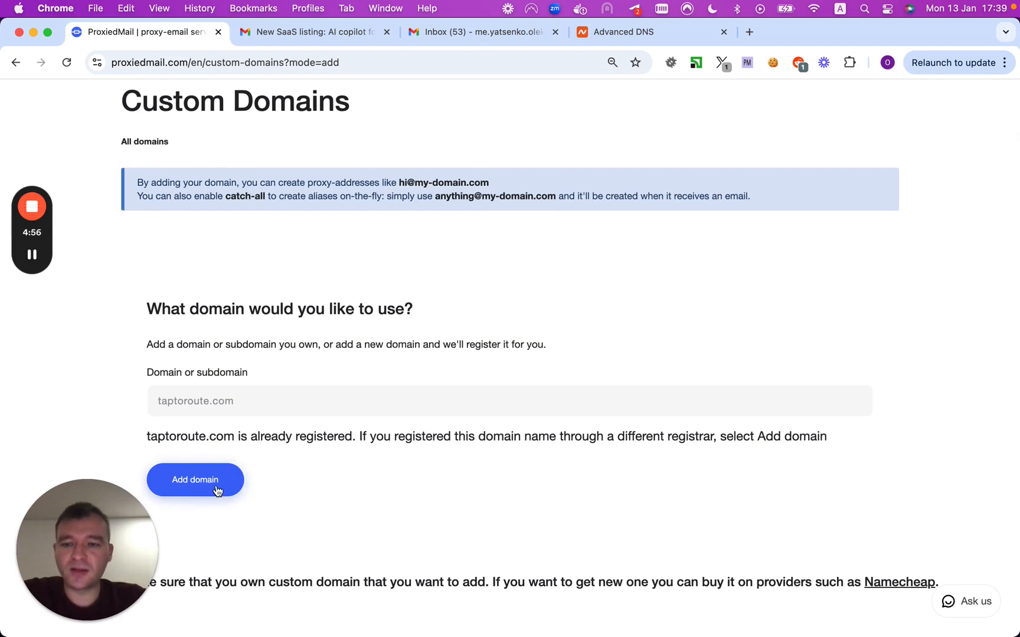
click(217, 490)
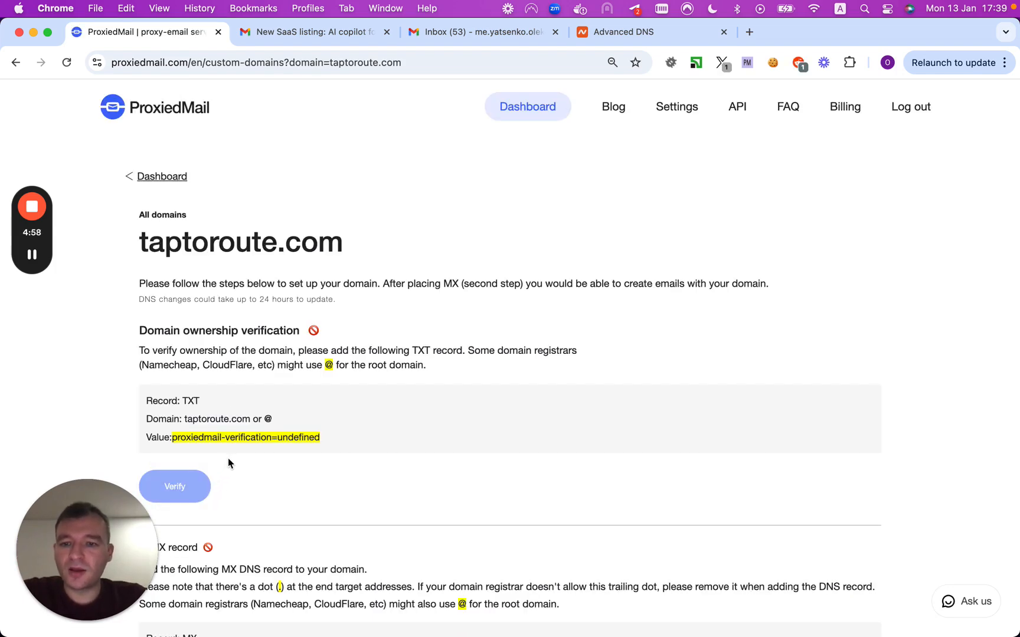
Step: Copy the issued TXT verification value and return to Namecheap's Advanced DNS records
scroll(231, 463, down, 1)
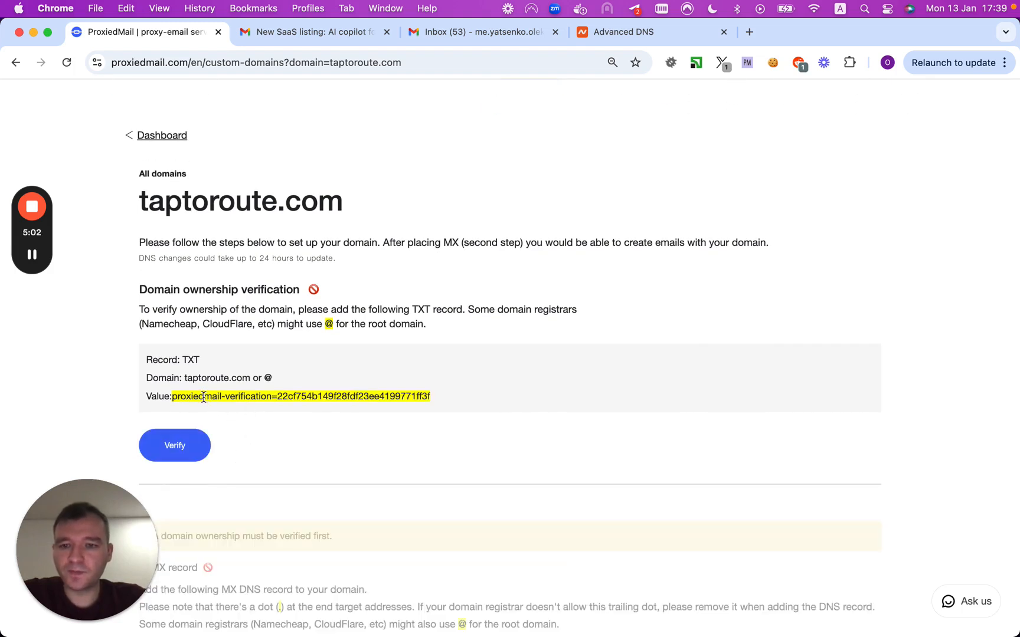
drag(173, 397, 430, 397)
click(665, 27)
scroll(545, 320, down, 2)
Step: Delete the mx1.simplelogin.co. MX record and save mail settings as No Email Service
scroll(546, 320, down, 5)
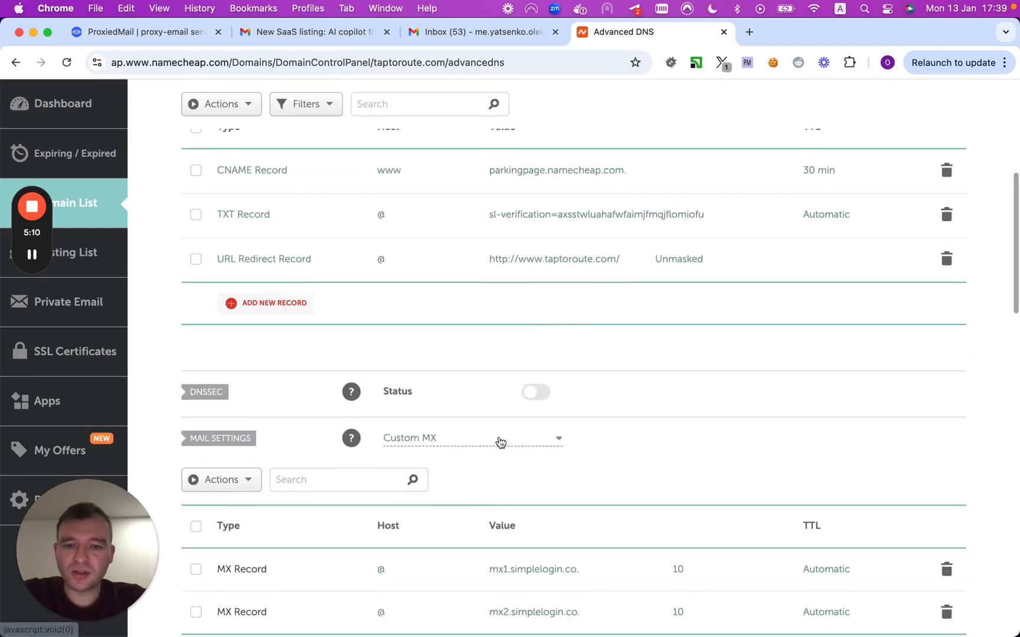
scroll(499, 440, down, 3)
scroll(499, 441, down, 1)
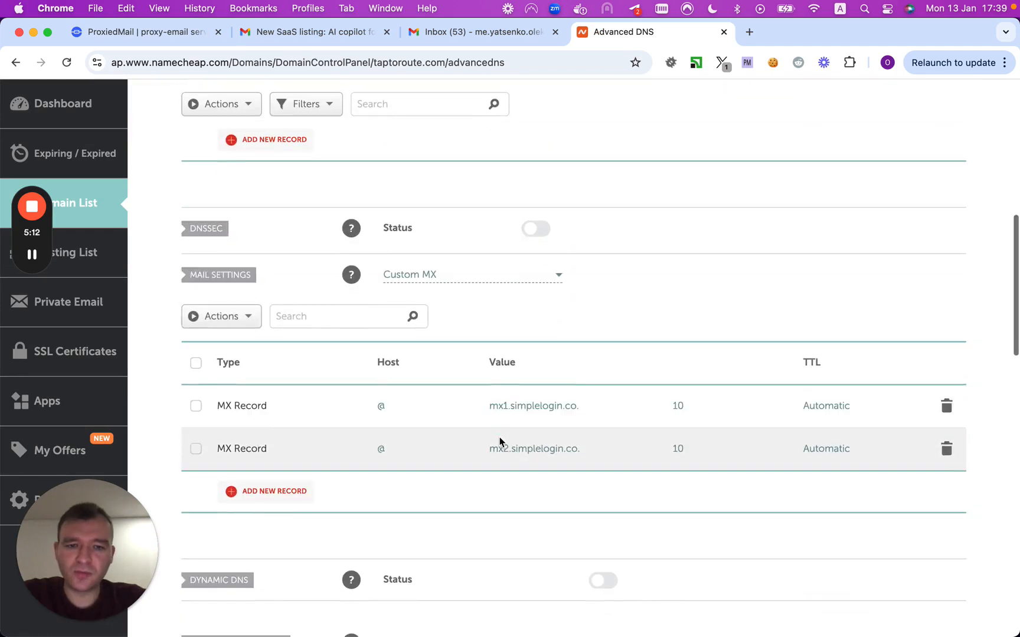
click(946, 407)
click(883, 471)
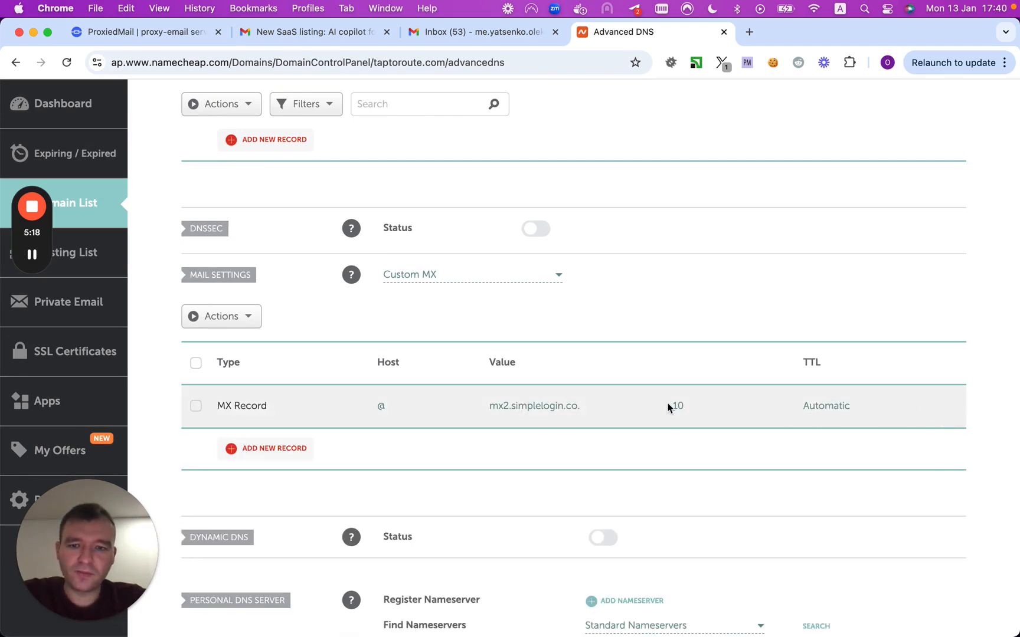
click(419, 286)
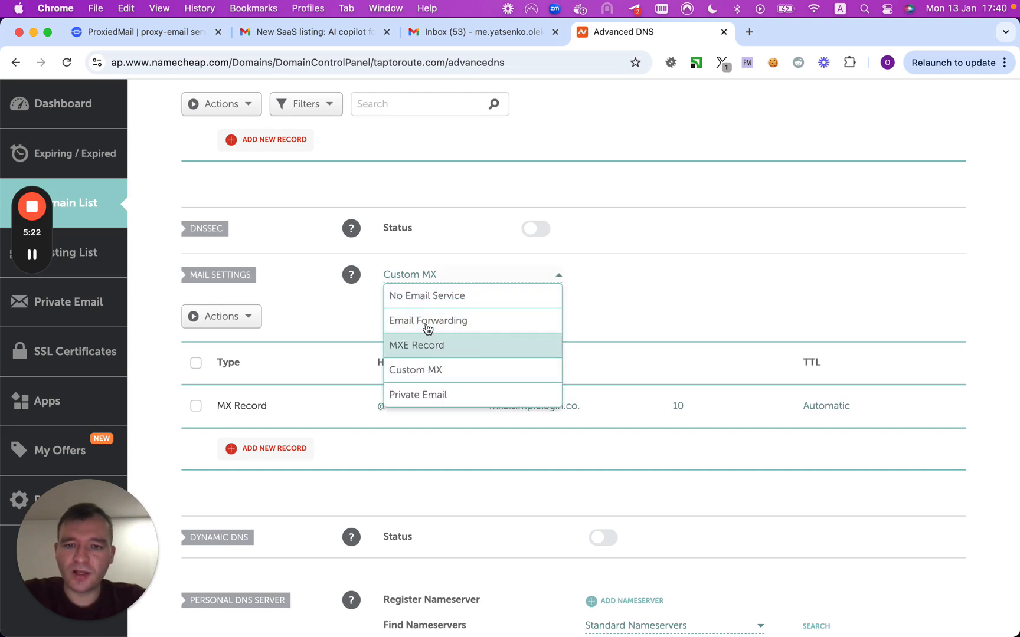
click(430, 296)
click(274, 318)
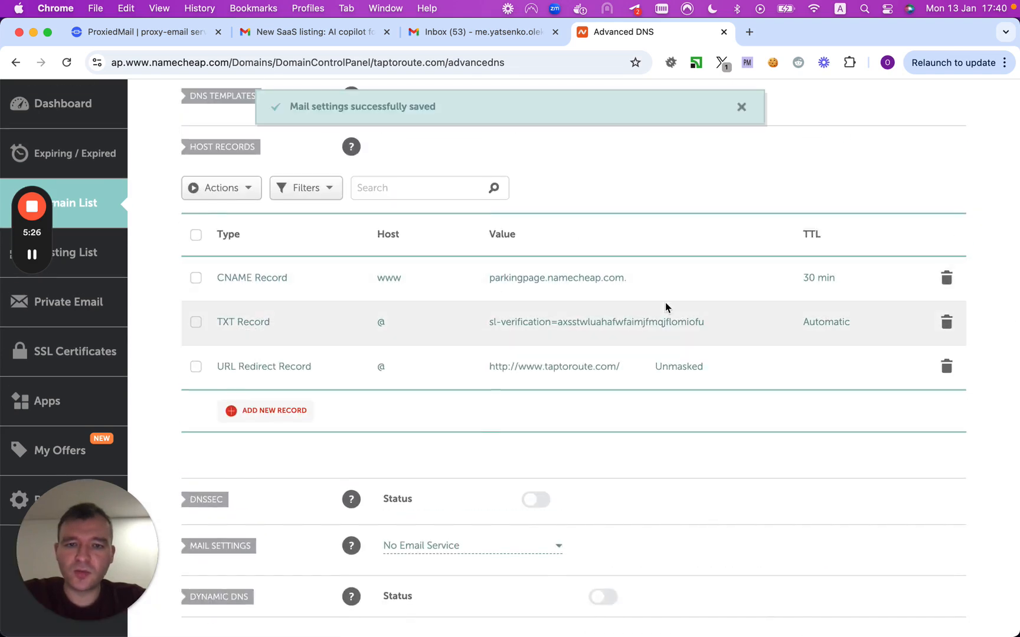
Step: Delete the old sl-verification TXT record
click(946, 323)
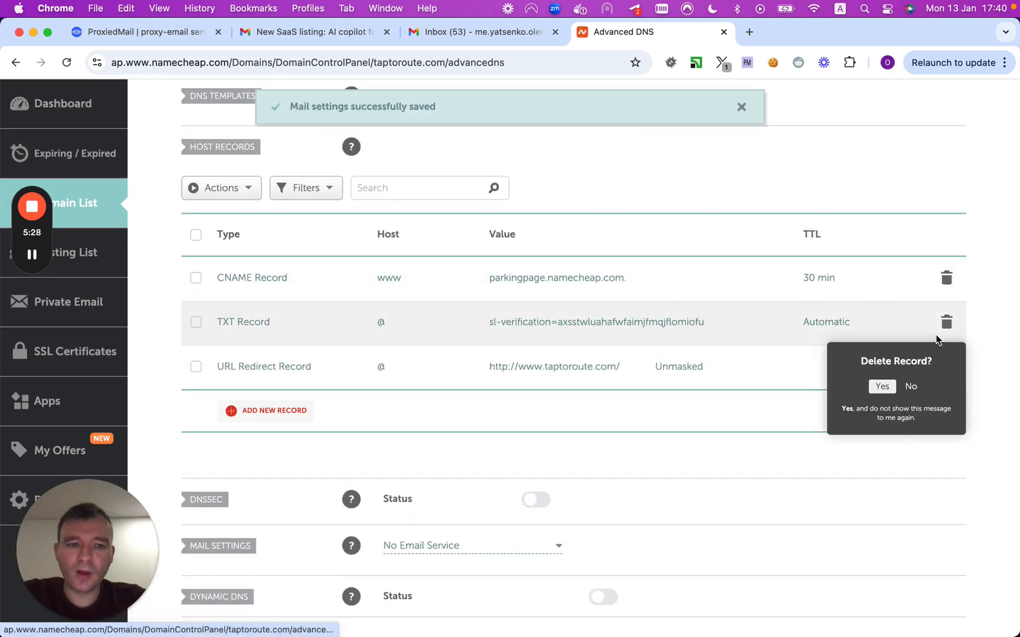
click(890, 389)
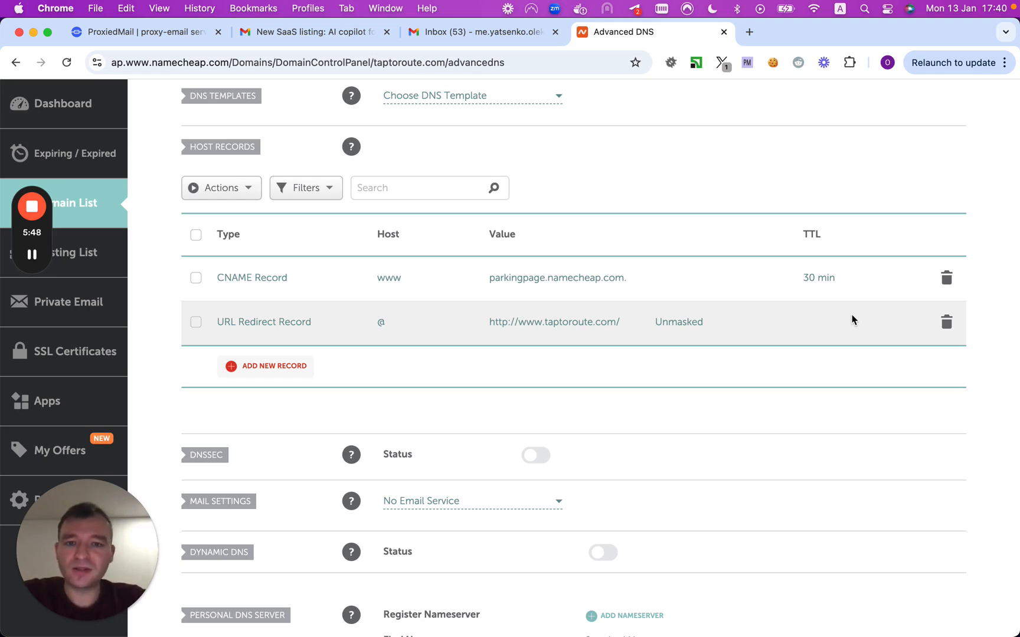
scroll(657, 403, down, 3)
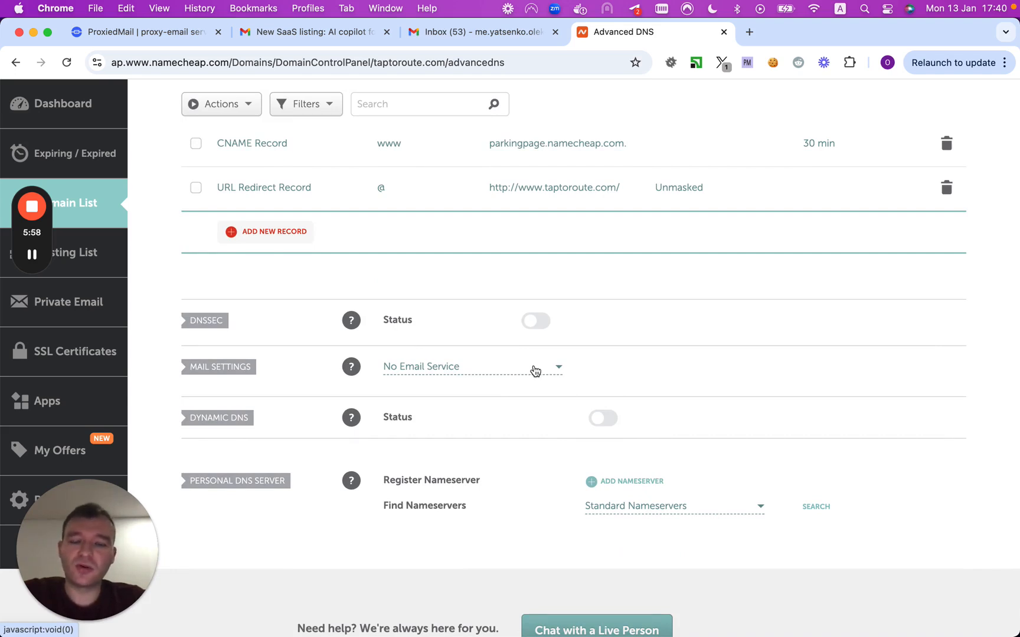
Step: Add and save a TXT record with host @ and the pasted proxiedmail-verification value
scroll(533, 370, up, 3)
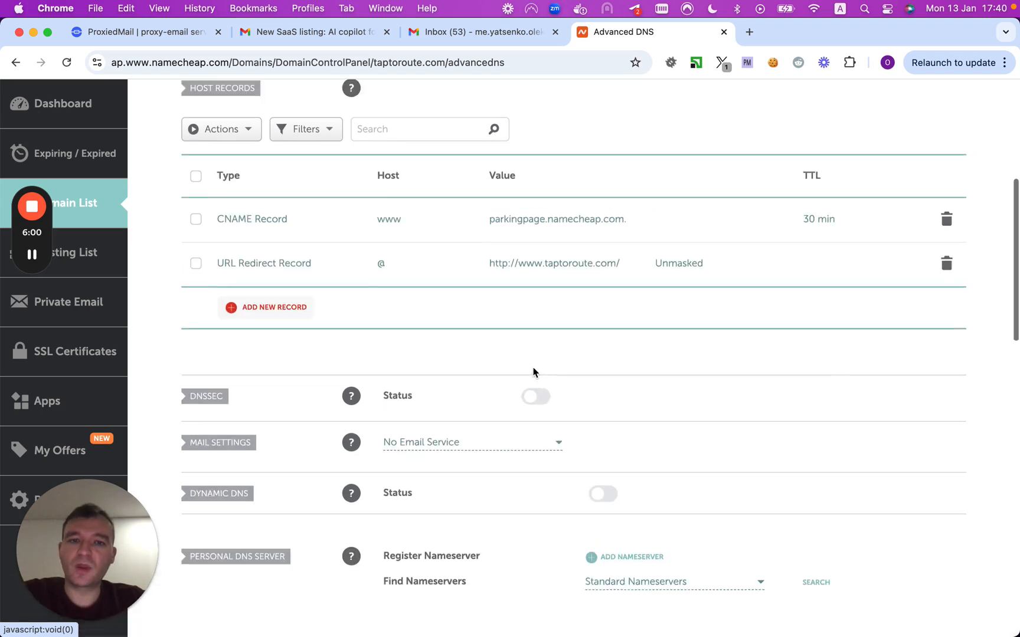
click(293, 310)
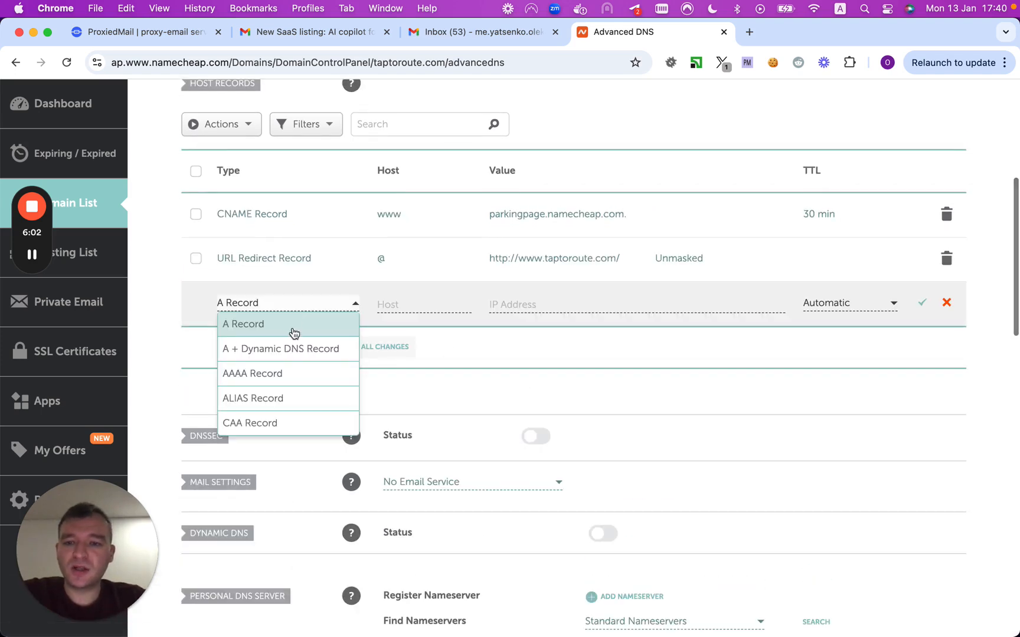
scroll(288, 390, down, 5)
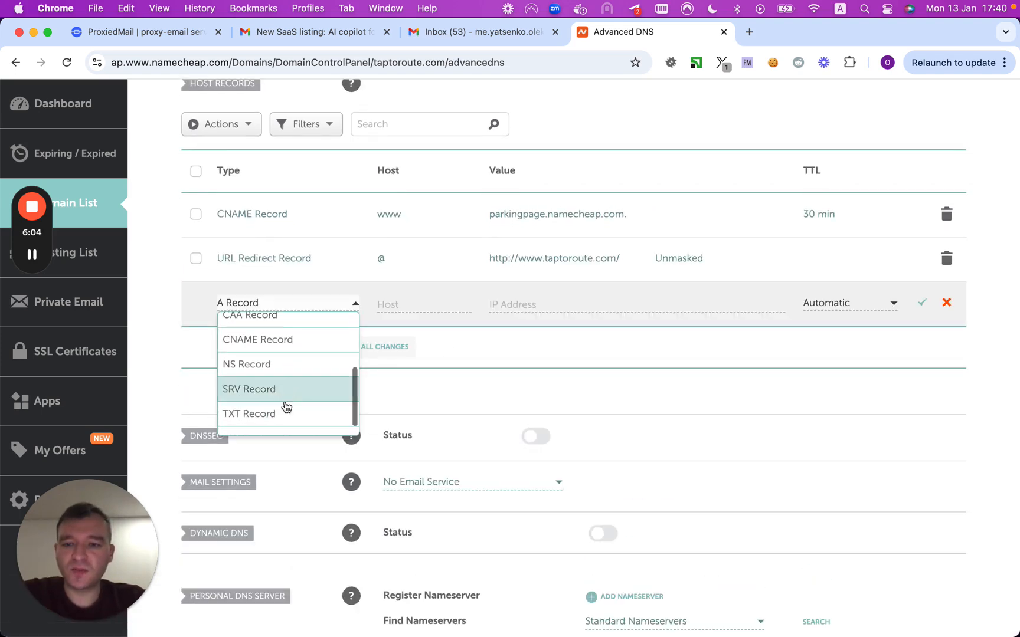
click(284, 416)
click(411, 305)
text(@)
drag(407, 302, 367, 306)
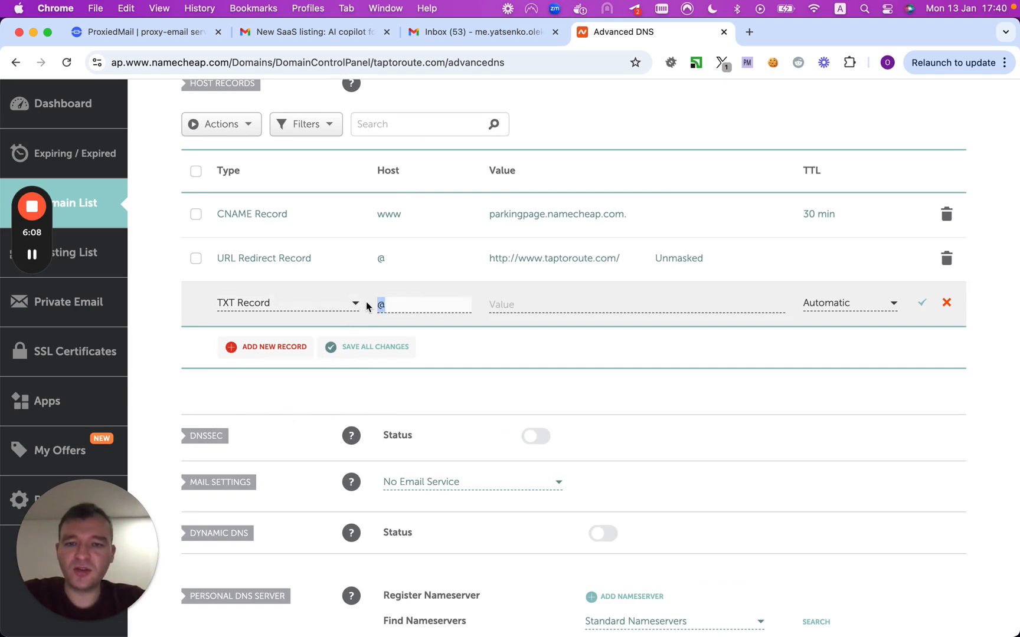
click(529, 304)
text(proxiedmail-verification=22cf754b149f28fdf23ee4199771ff3f)
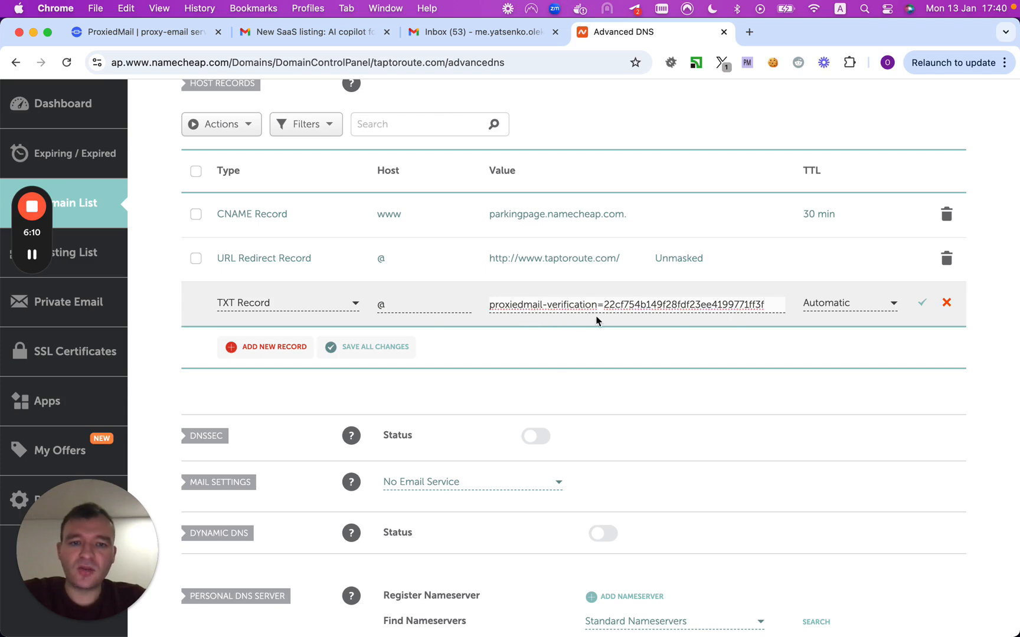
click(921, 306)
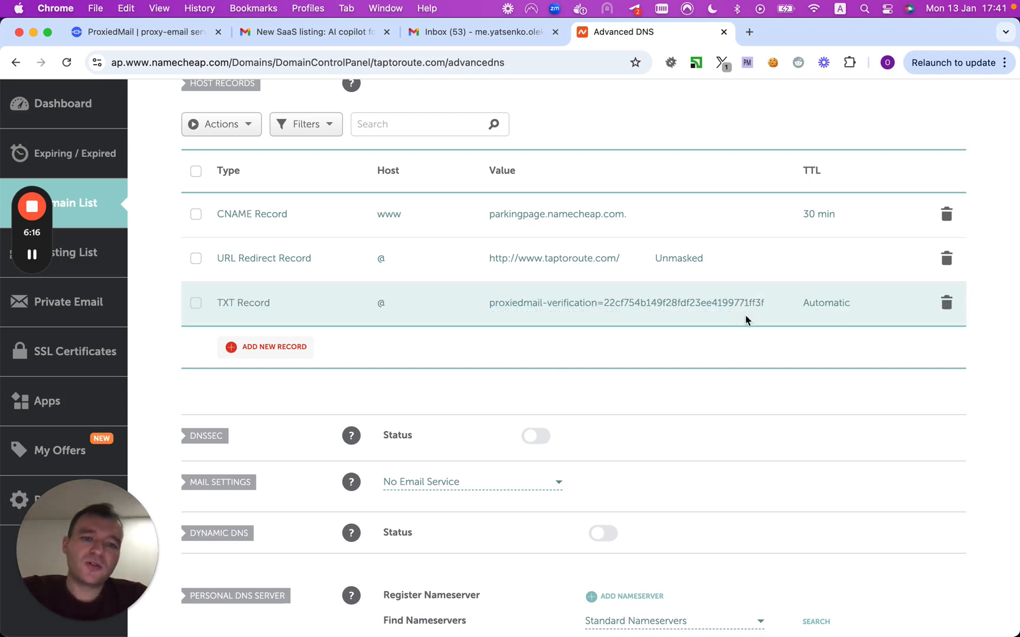
Step: Run ProxiedMail's ownership verification for taptoroute.com, retrying it several times
click(156, 34)
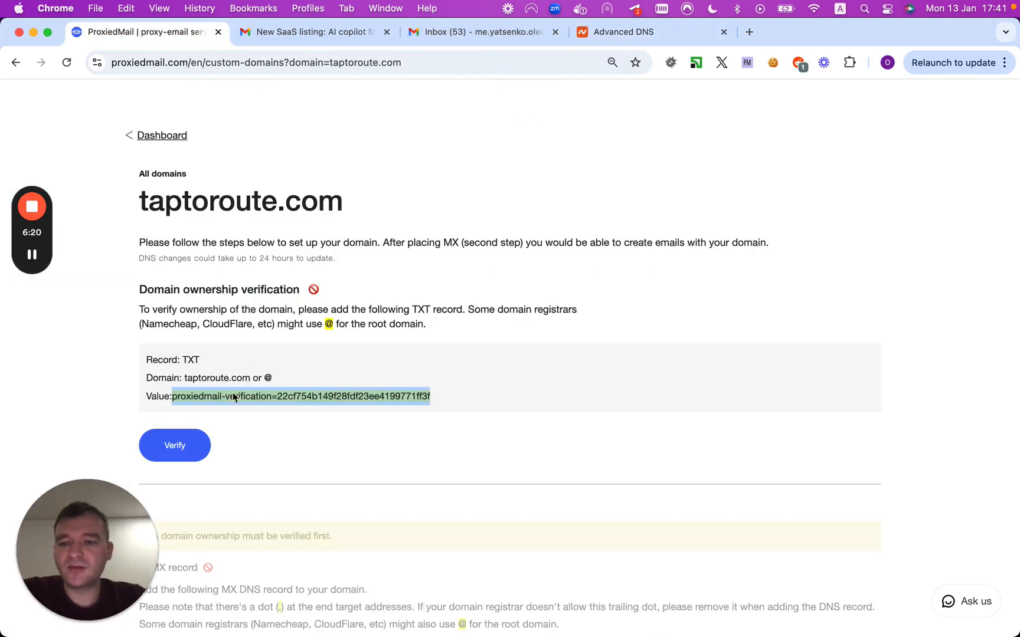
click(183, 444)
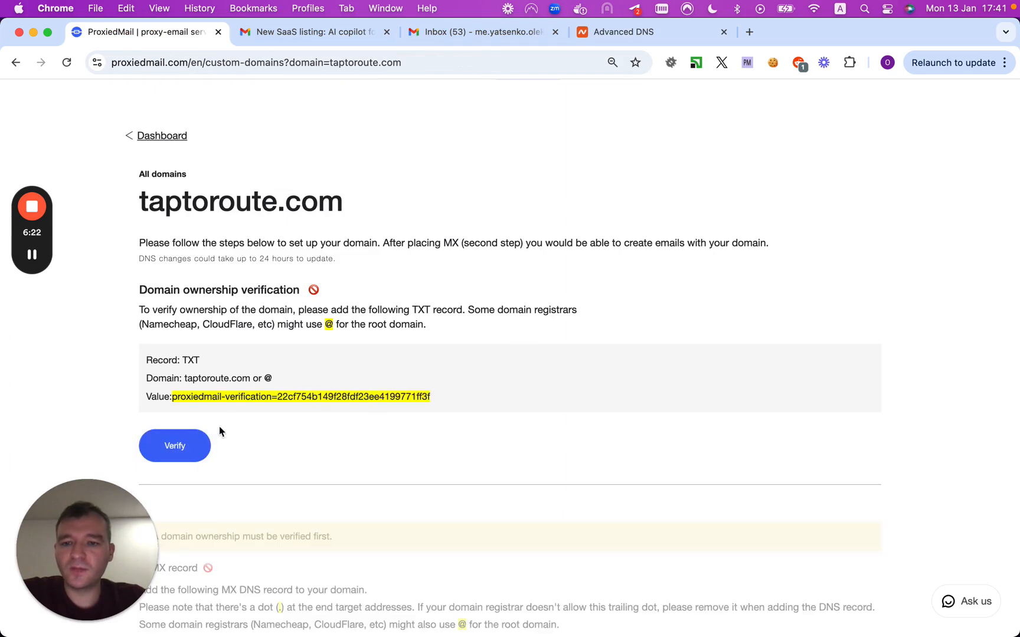
scroll(219, 426, down, 1)
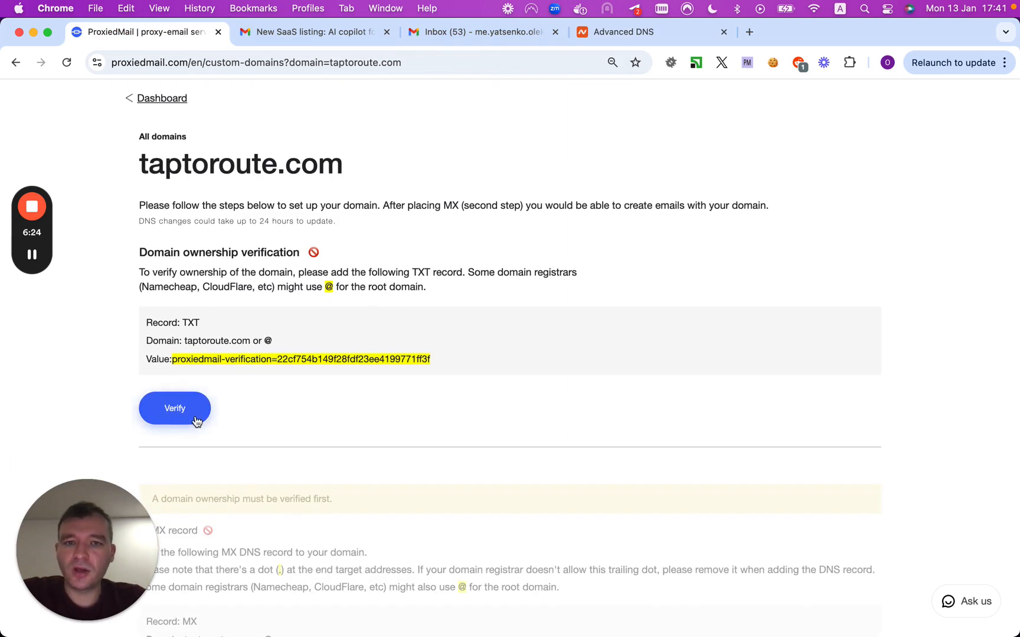
click(195, 411)
click(194, 407)
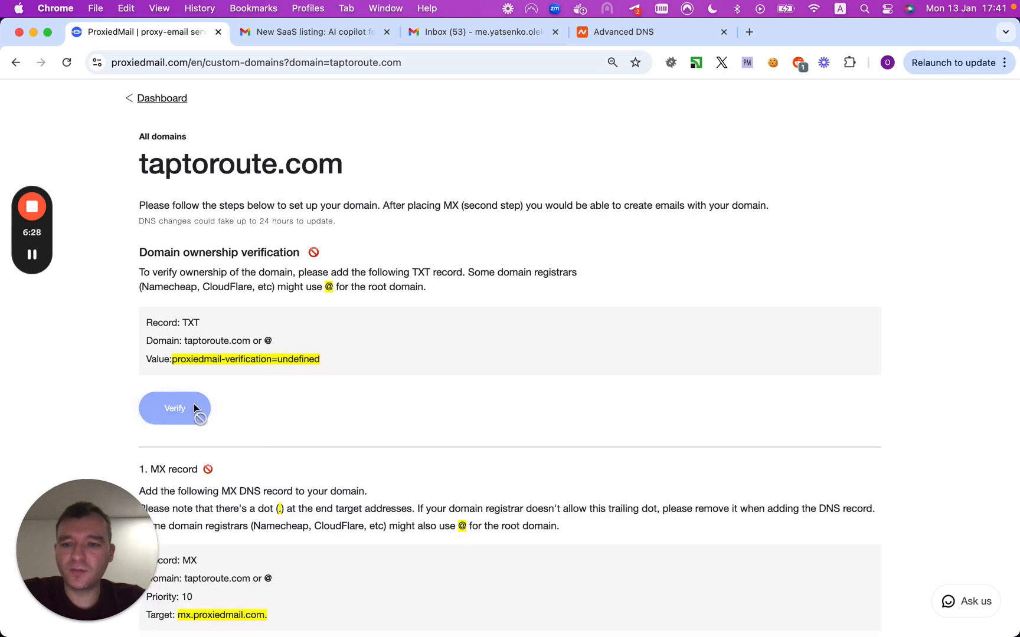
scroll(194, 404, down, 2)
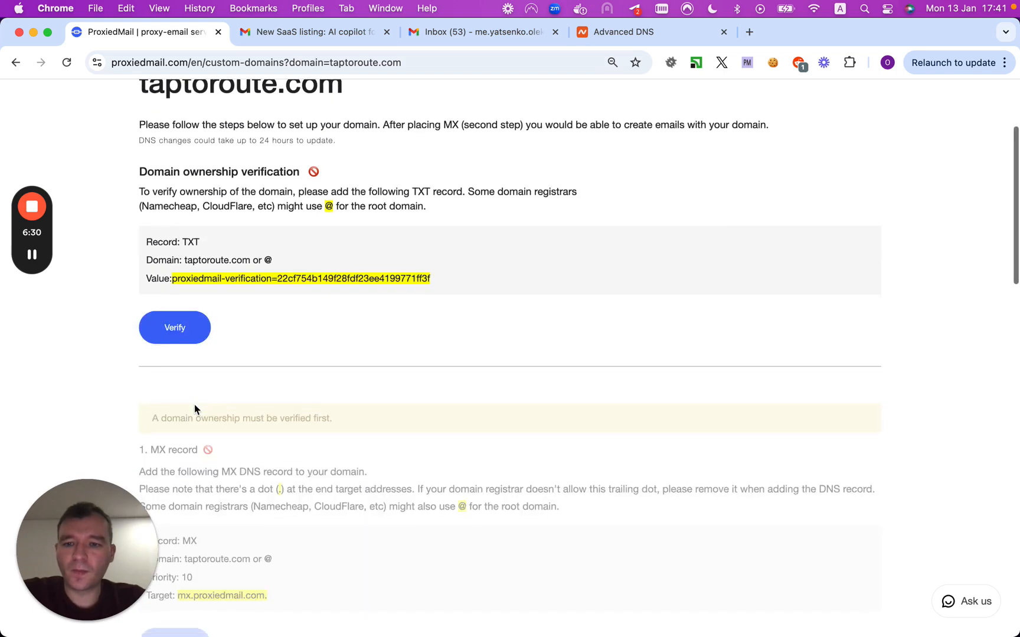
click(189, 339)
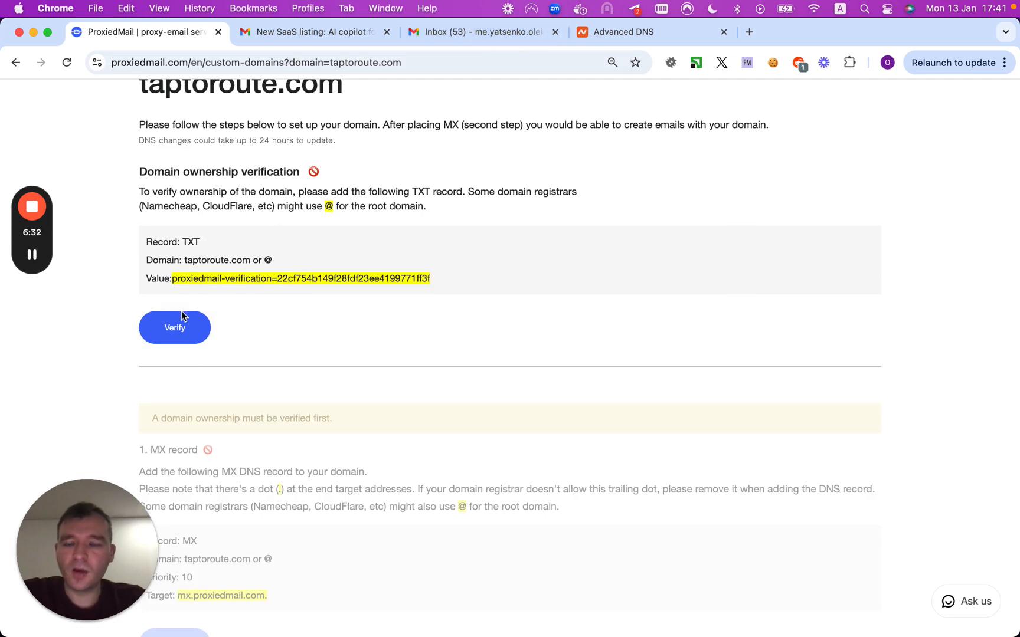
click(181, 313)
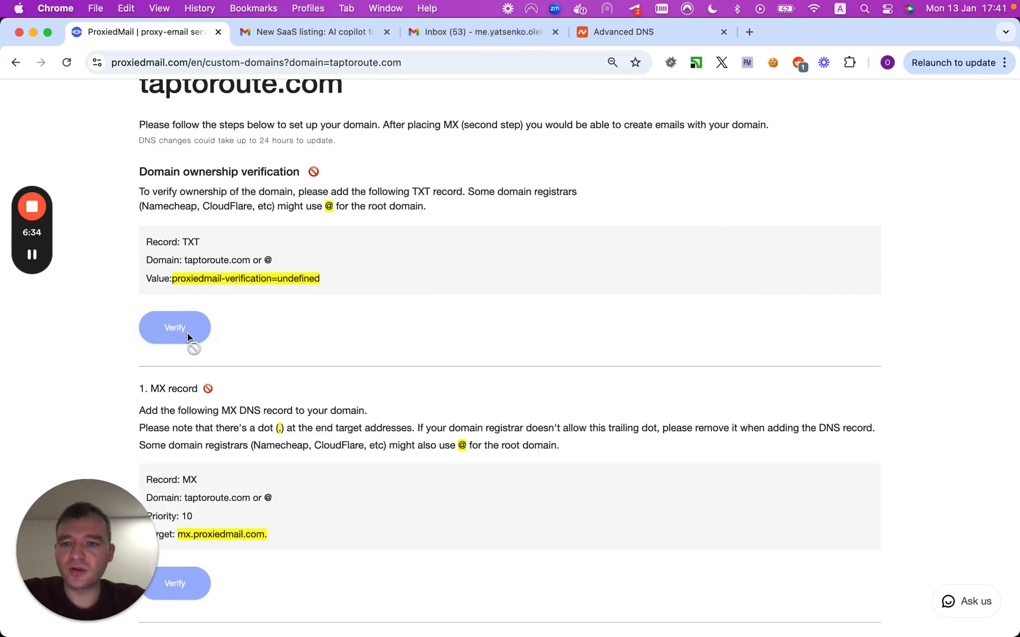
scroll(187, 333, down, 2)
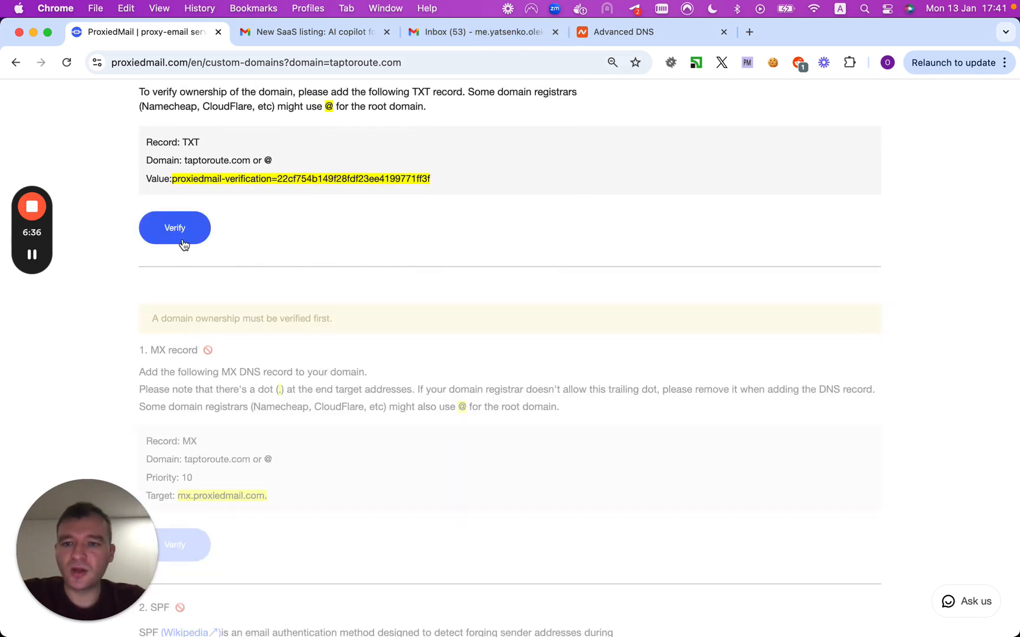
Step: Check the Namecheap TXT record, then rerun verification until ownership passes
click(590, 32)
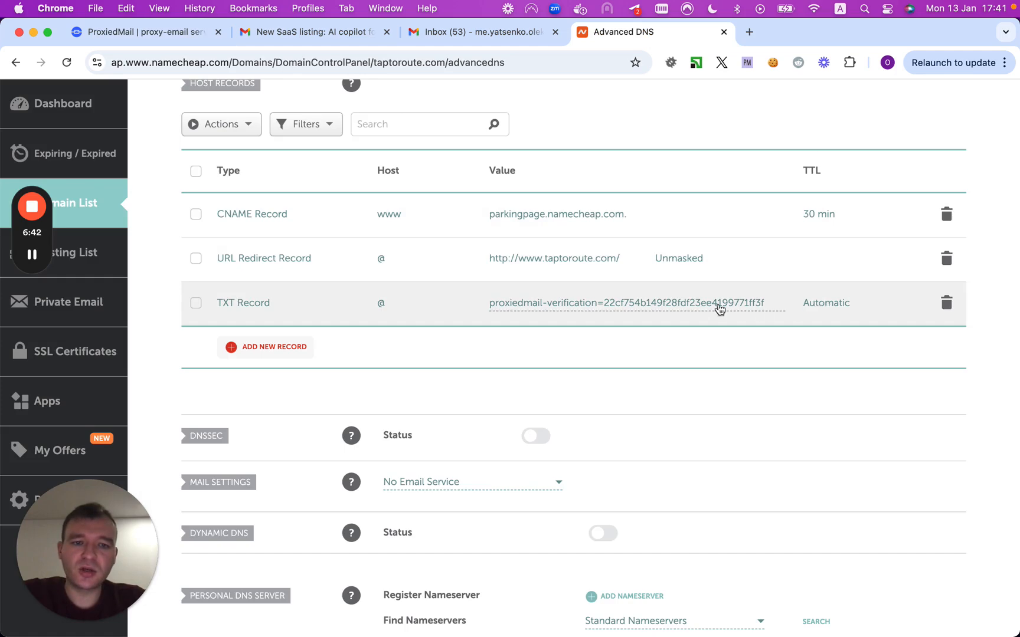
click(156, 34)
scroll(247, 205, up, 5)
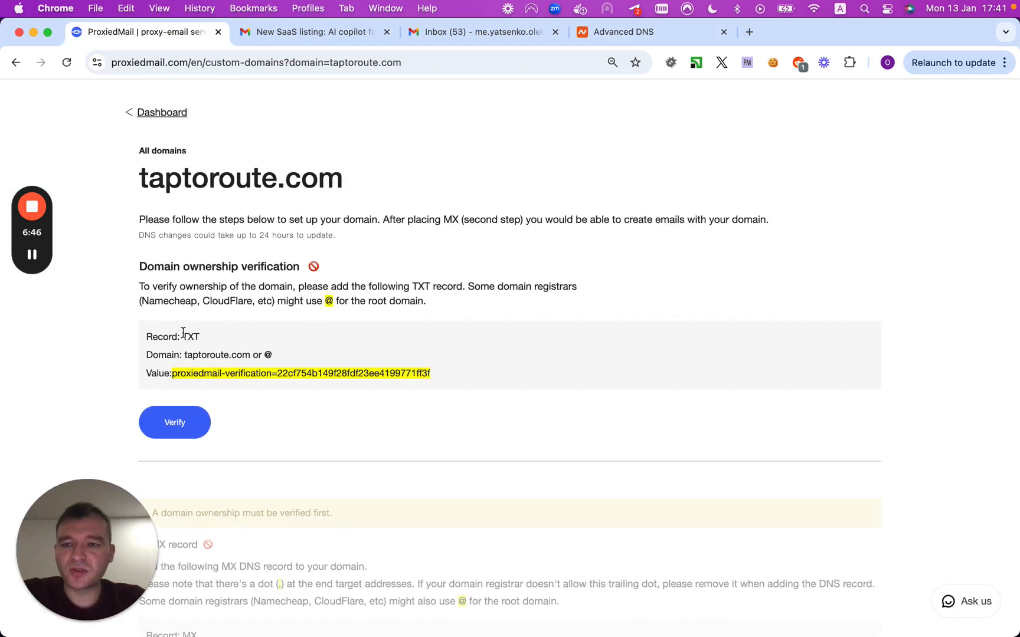
click(166, 423)
scroll(165, 419, down, 3)
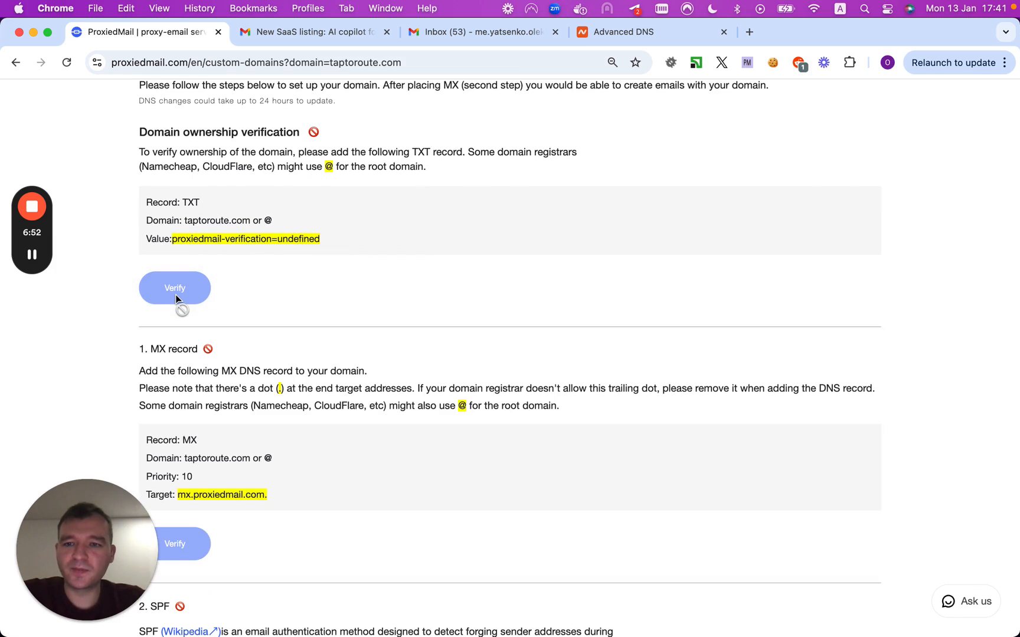
scroll(175, 296, down, 3)
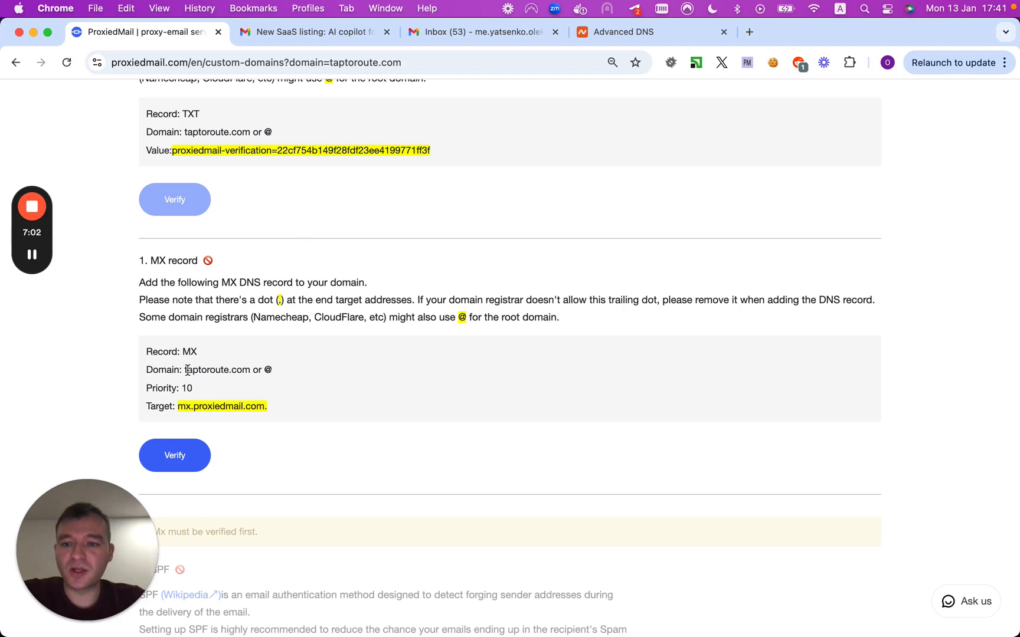
Step: Copy the MX target mx.proxiedmail.com. and switch back to Namecheap
click(186, 407)
key(super+c)
key(super+4)
Step: Switch mail settings to Custom MX with host @ and mail server mx.proxiedmail.com
scroll(449, 255, down, 3)
click(417, 349)
click(417, 385)
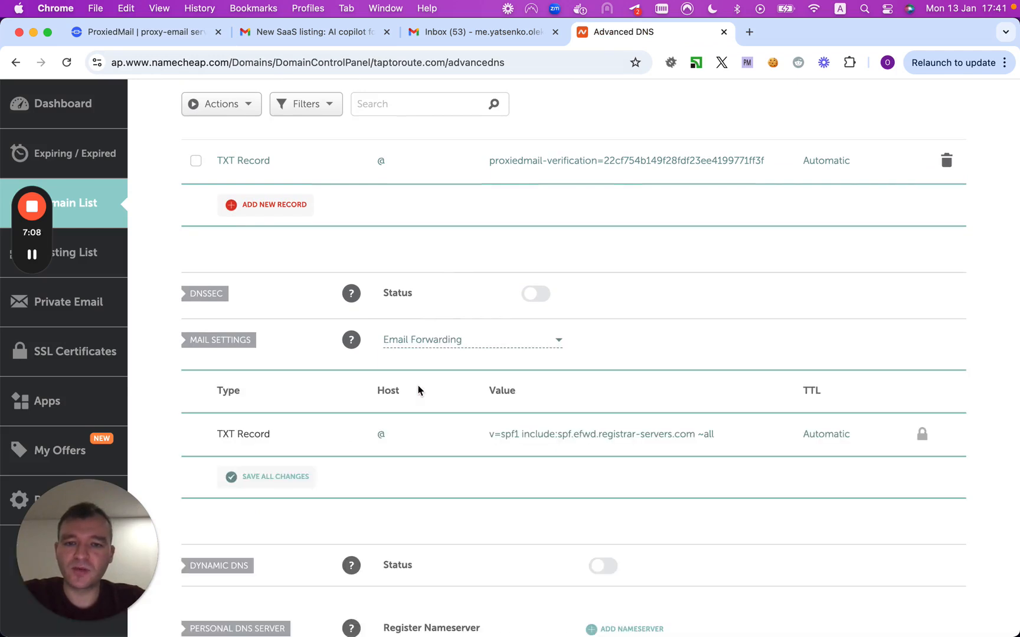
click(436, 346)
click(435, 406)
click(454, 342)
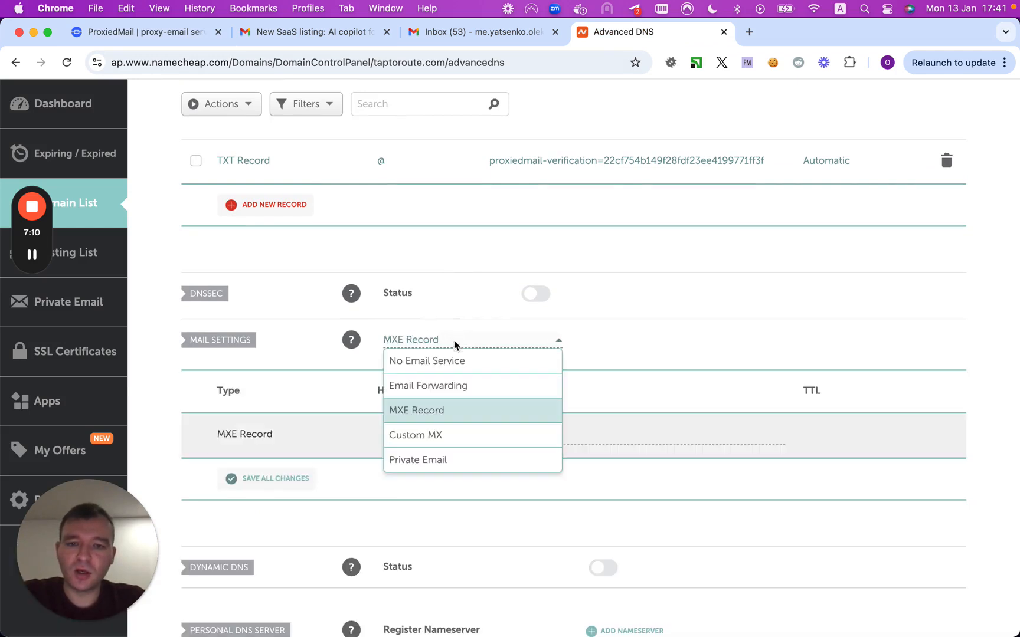
click(444, 432)
click(425, 477)
text(@)
click(553, 471)
key(Down)
key(Return)
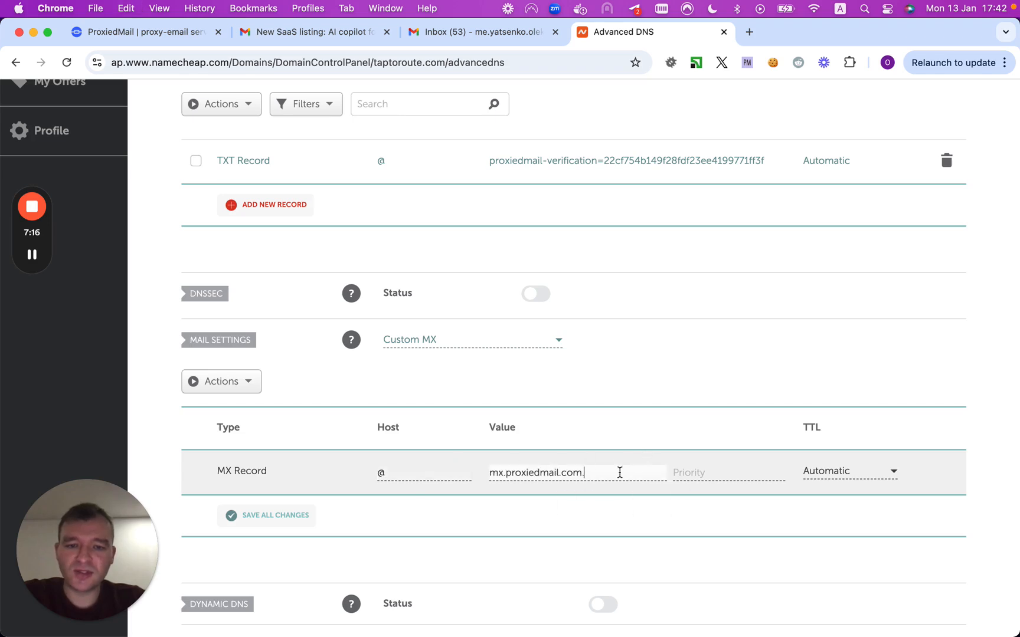
scroll(620, 474, up, 5)
scroll(604, 481, down, 5)
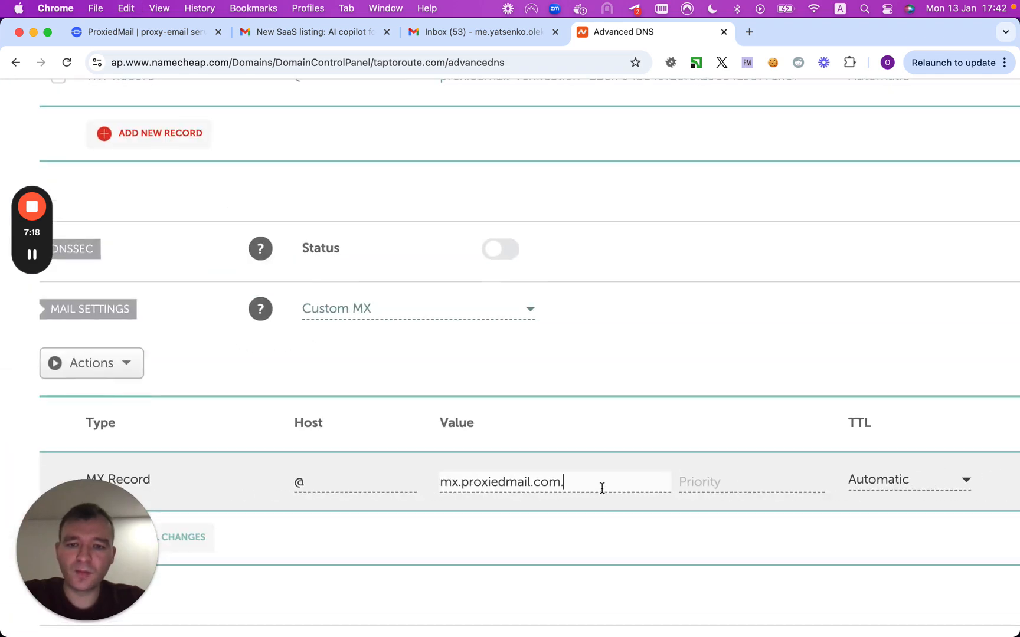
Step: Compare ProxiedMail's MX instructions against the Namecheap record being added
click(168, 28)
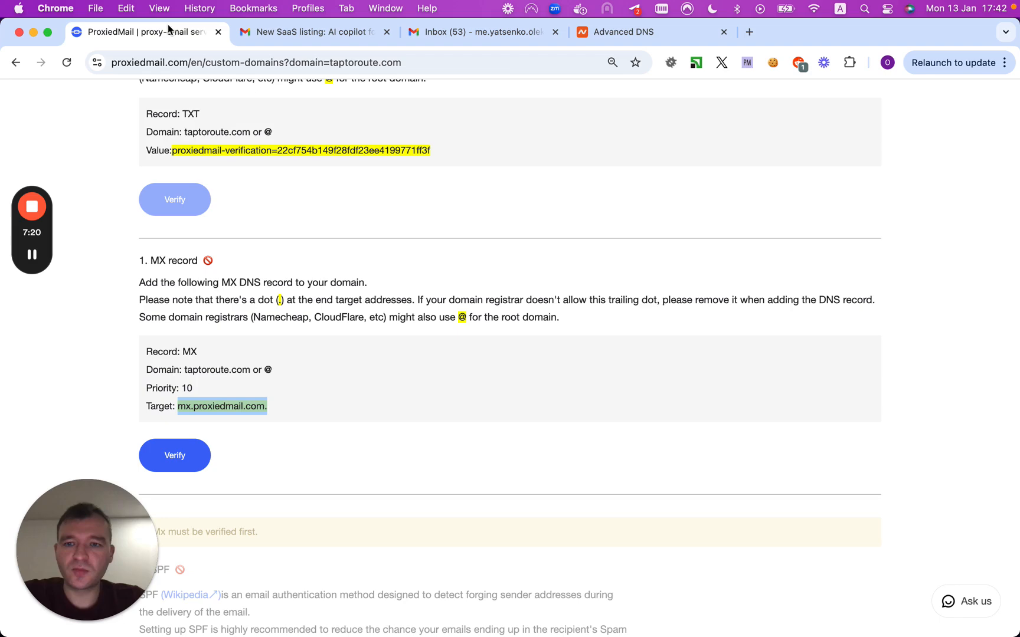
click(647, 36)
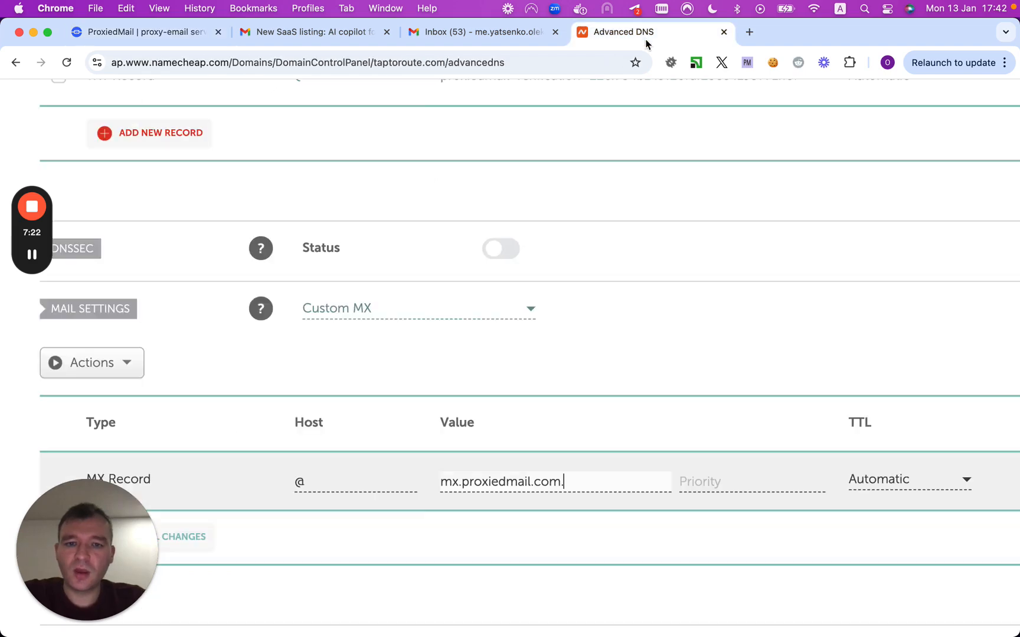
click(172, 36)
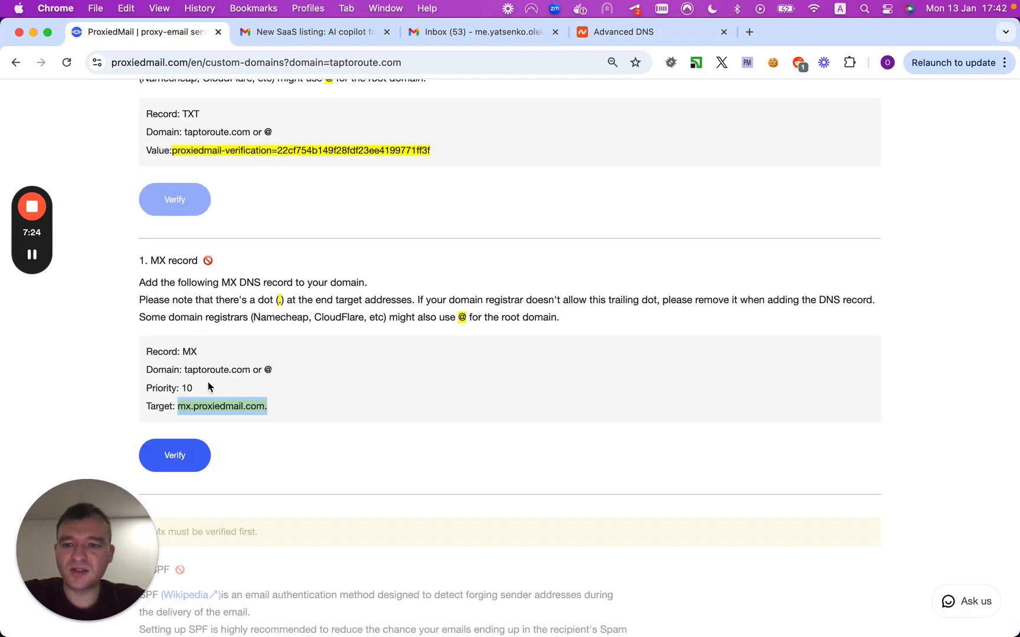
click(624, 32)
Step: Set the MX record priority to 10, save the changes, and return to ProxiedMail
click(735, 480)
text(10)
scroll(717, 458, down, 4)
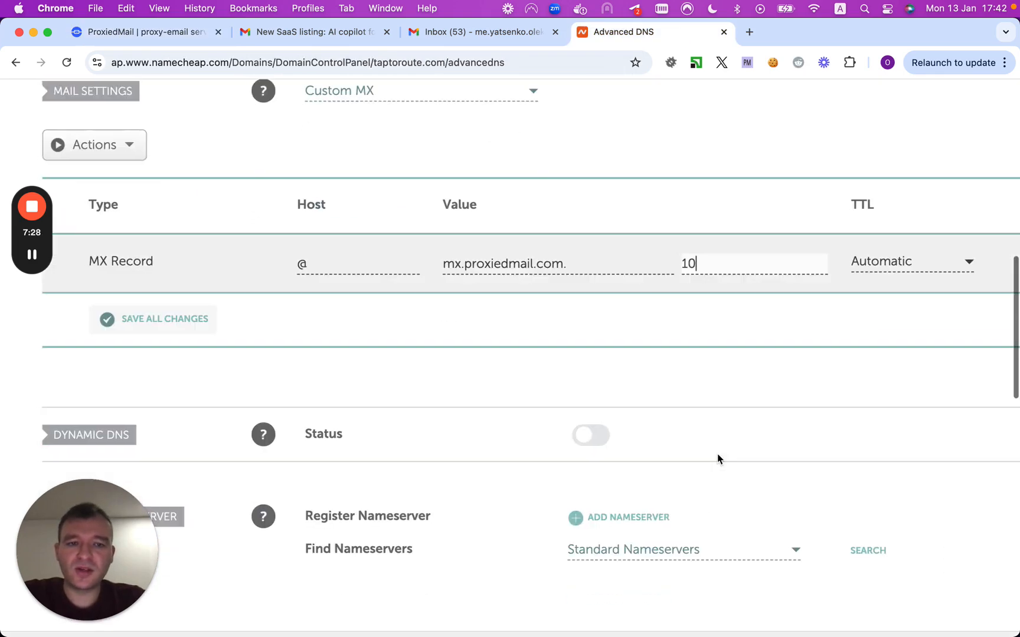
scroll(717, 458, left, 2)
scroll(718, 458, down, 3)
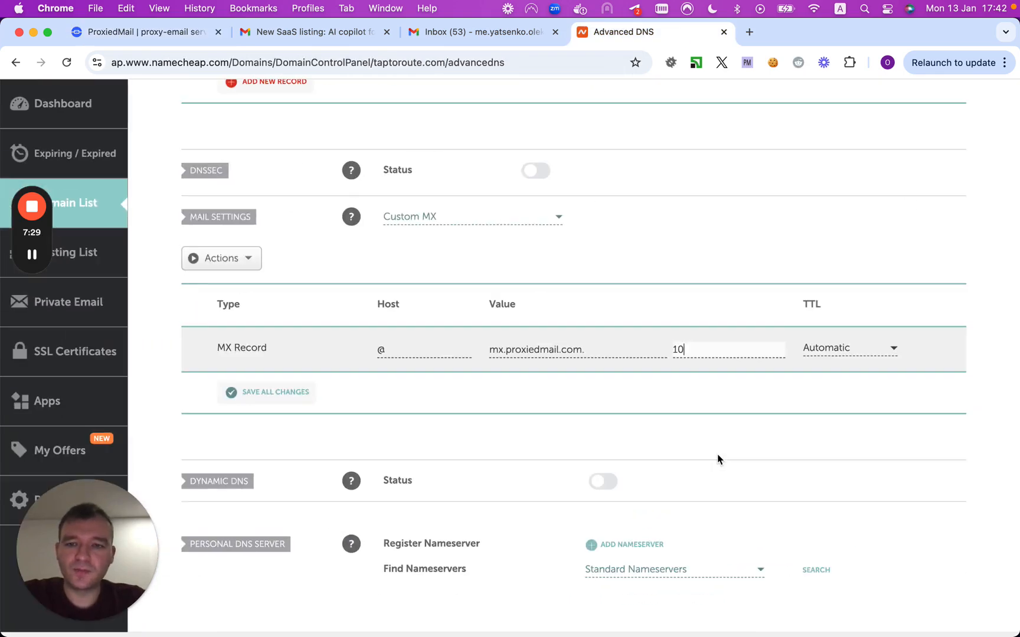
click(285, 400)
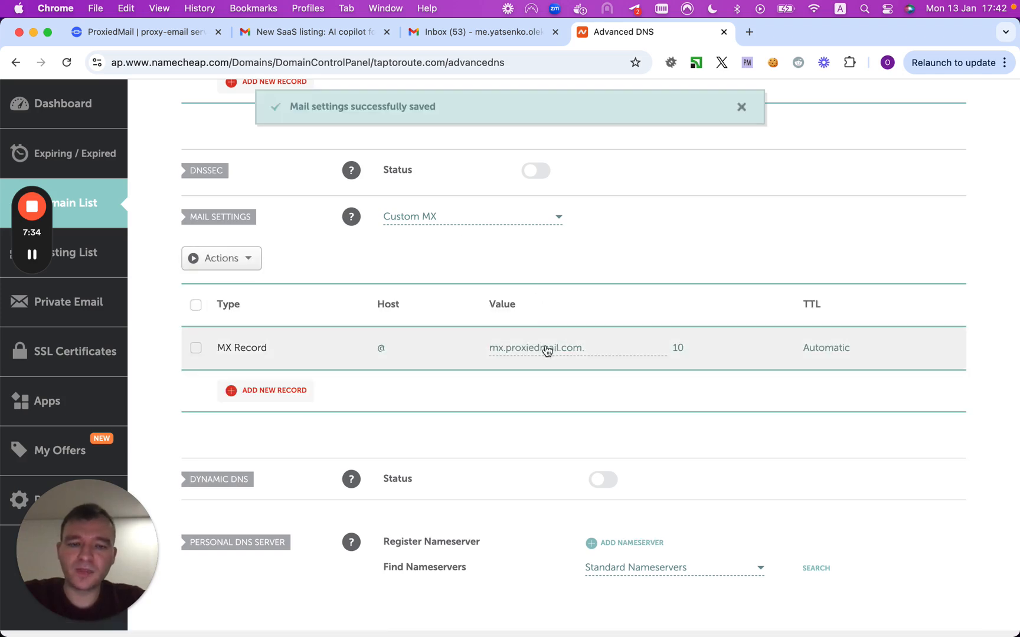
scroll(546, 350, up, 5)
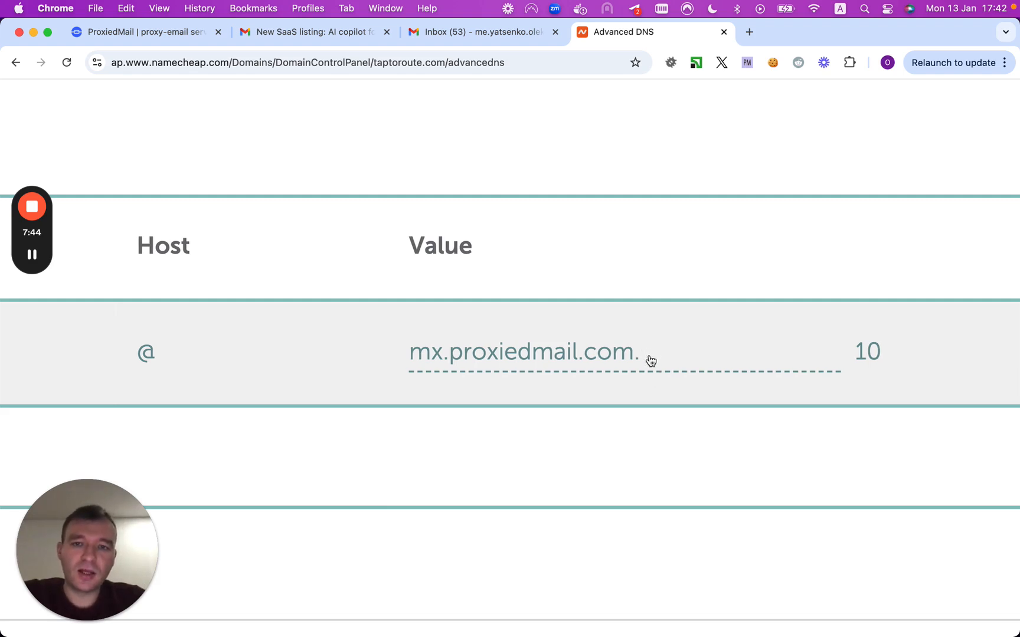
click(162, 34)
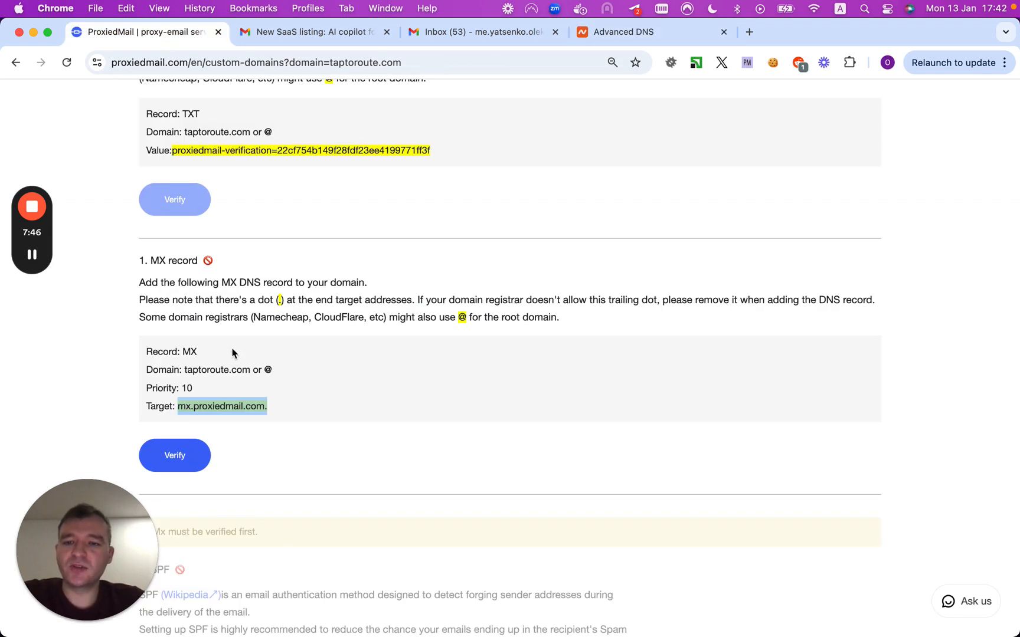
scroll(226, 371, down, 2)
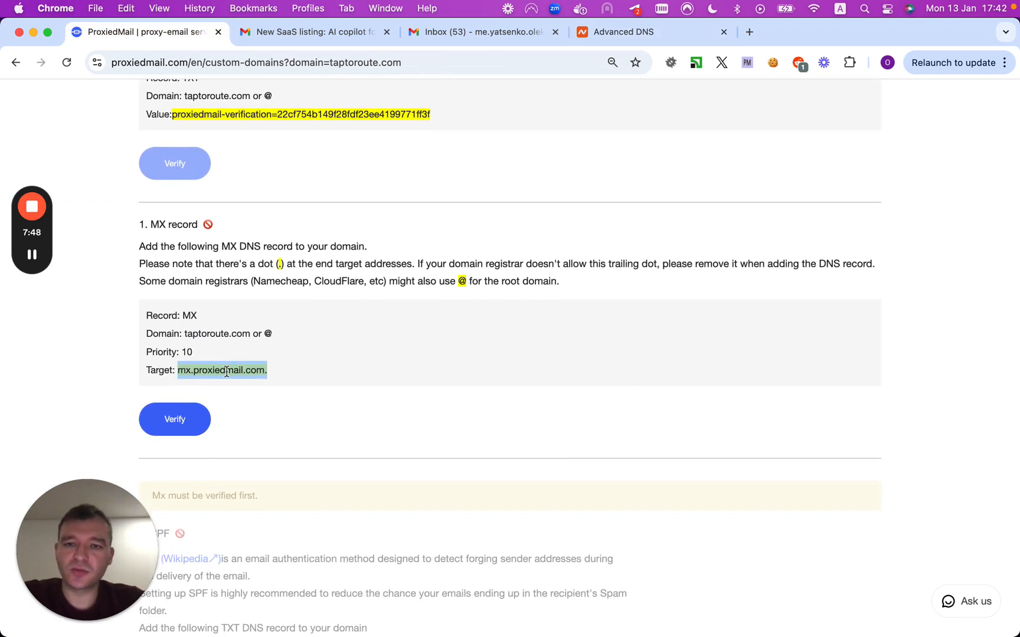
triple_click(190, 266)
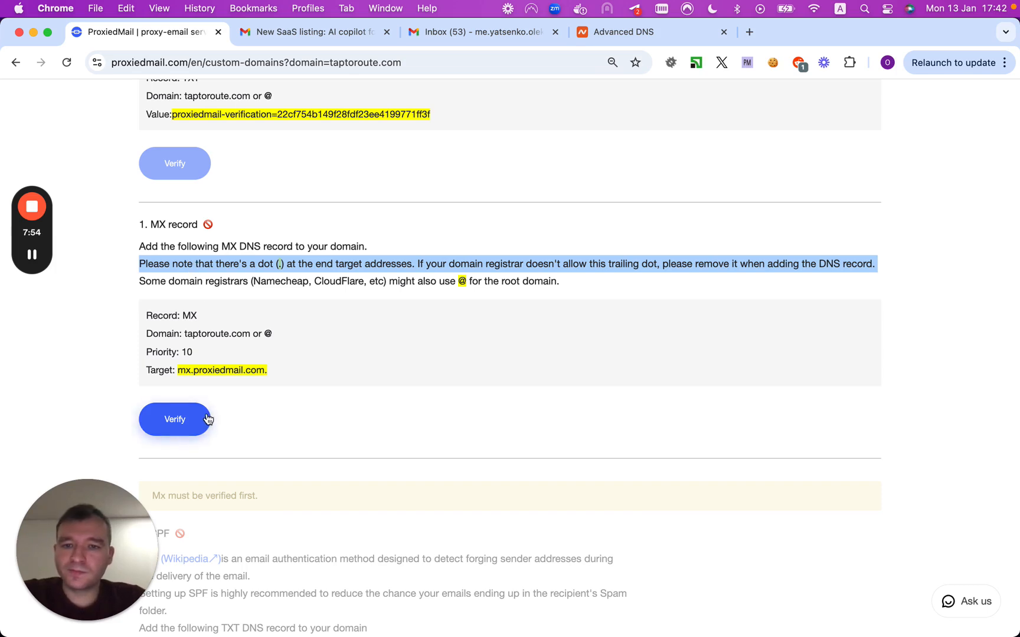
click(462, 282)
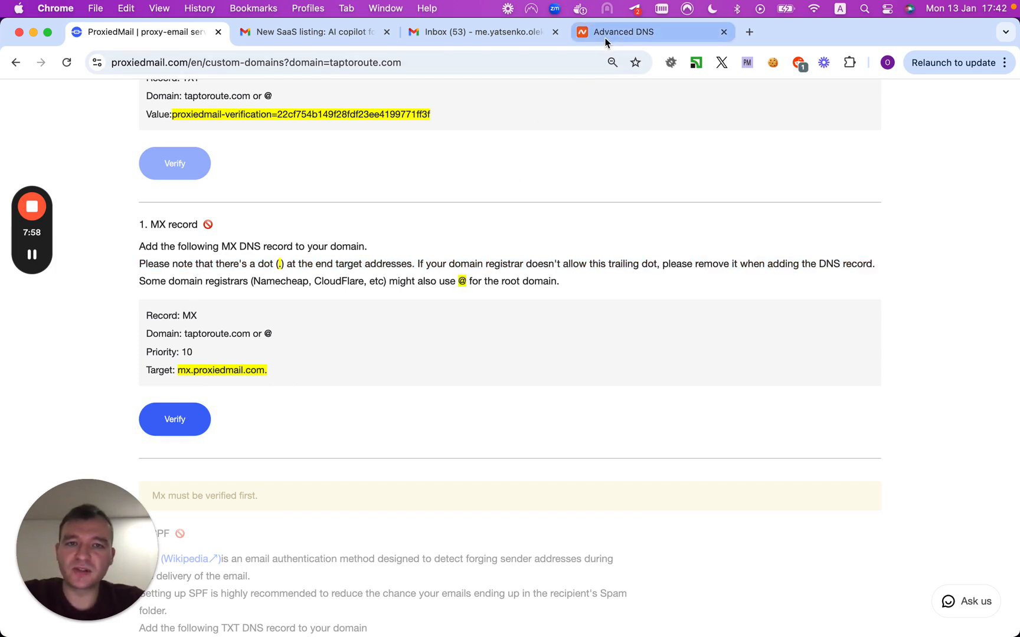
click(180, 418)
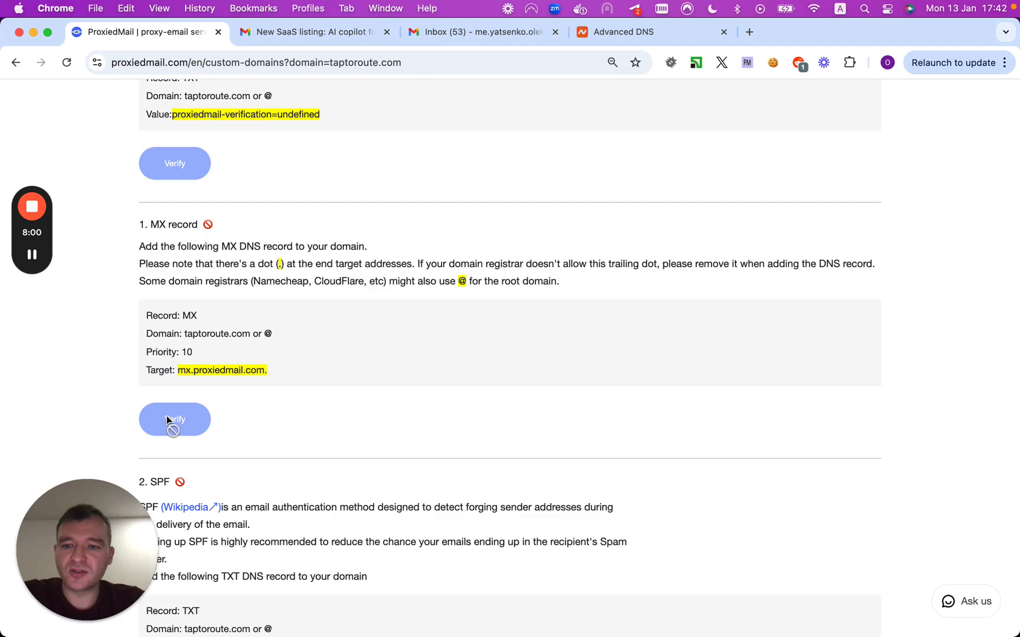
scroll(167, 414, down, 2)
scroll(167, 415, down, 2)
click(198, 298)
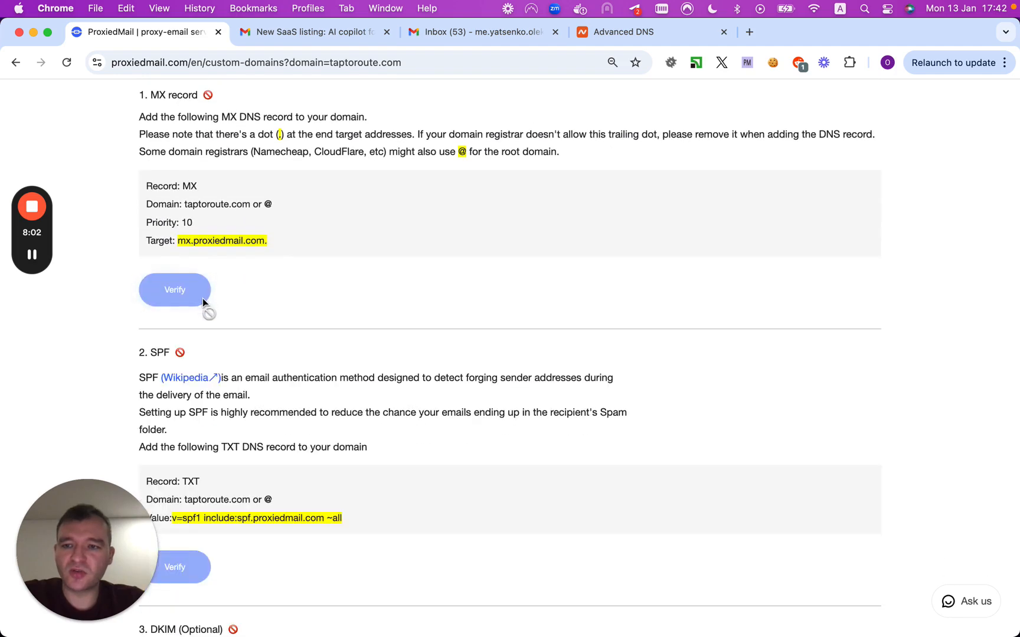
click(193, 301)
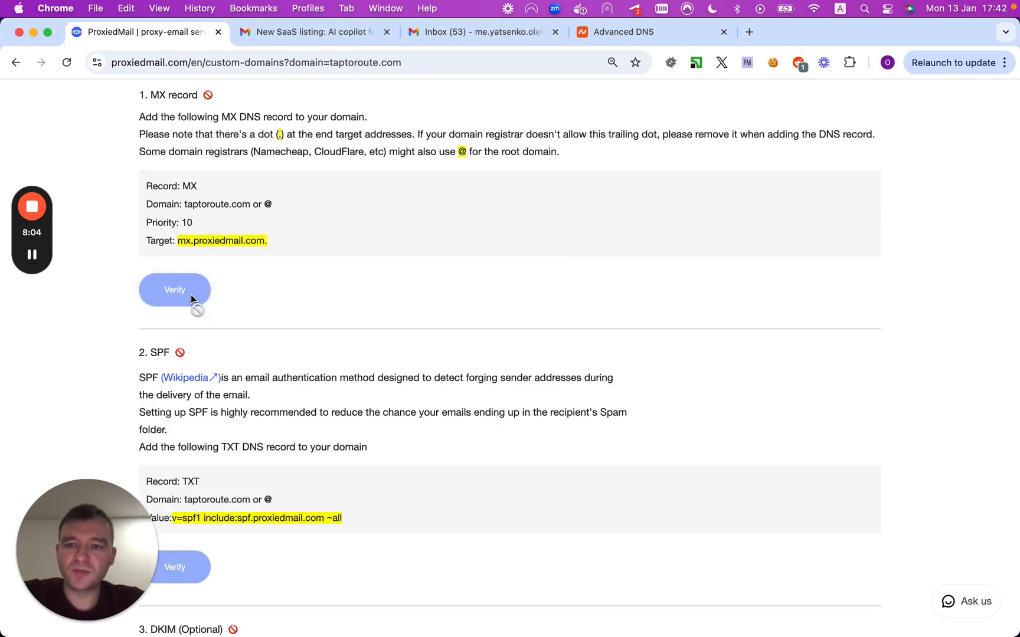
click(190, 295)
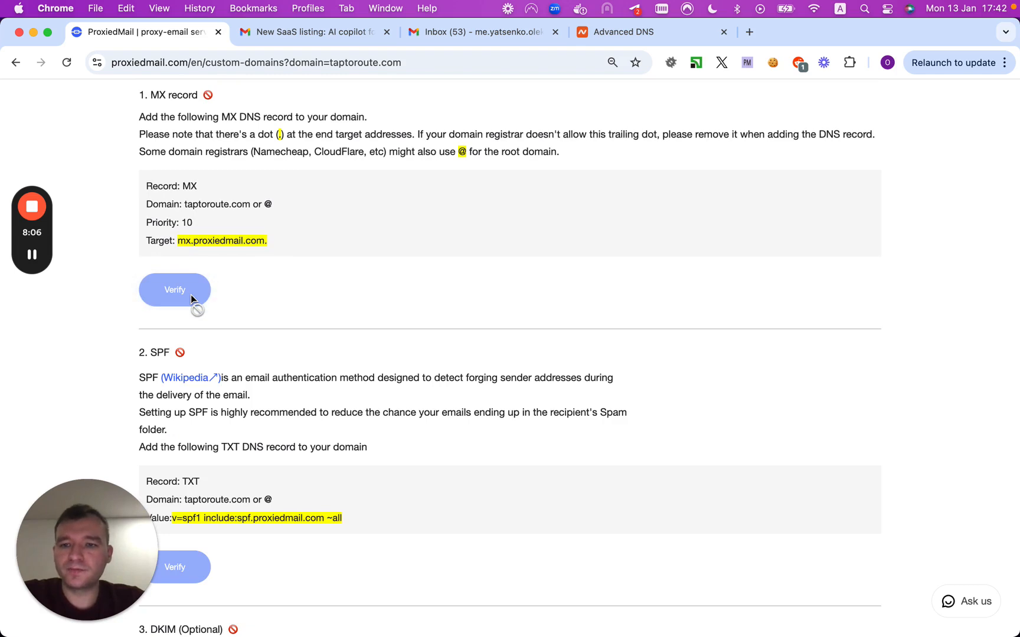
click(190, 295)
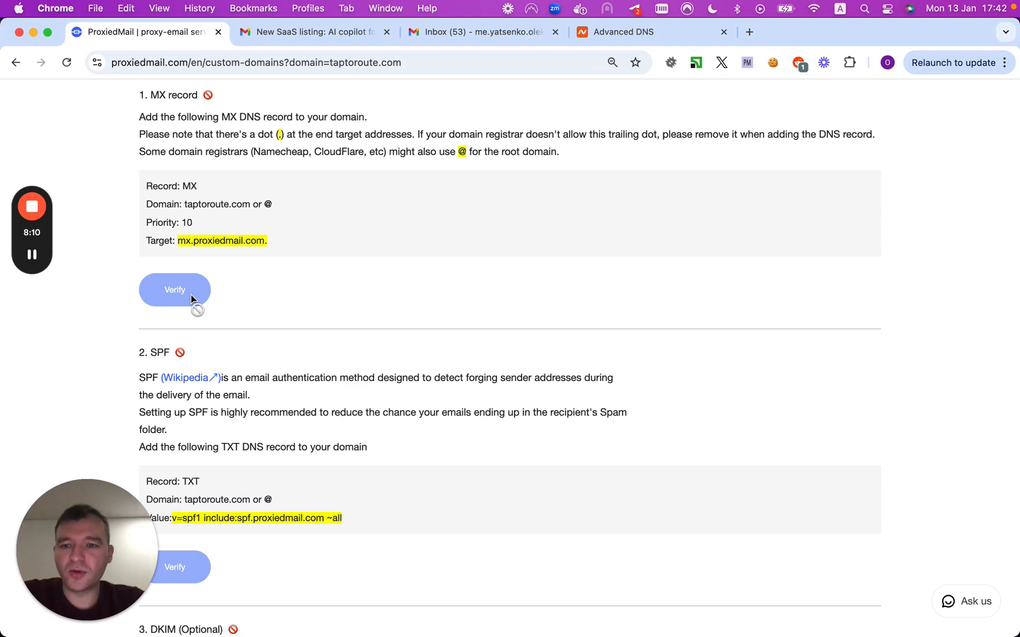
scroll(190, 295, down, 3)
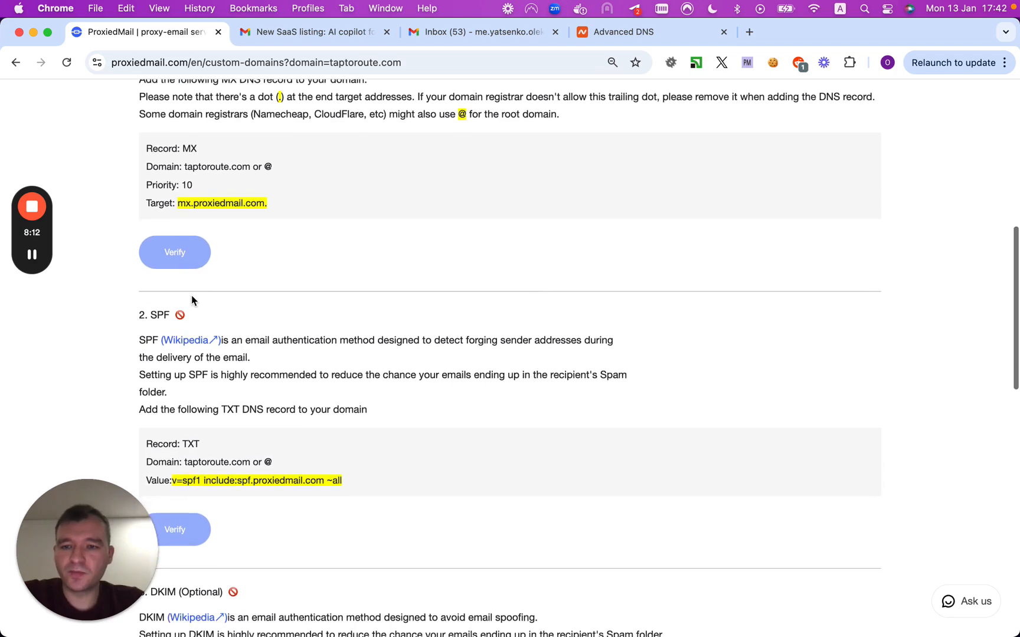
scroll(192, 300, down, 3)
scroll(192, 300, up, 6)
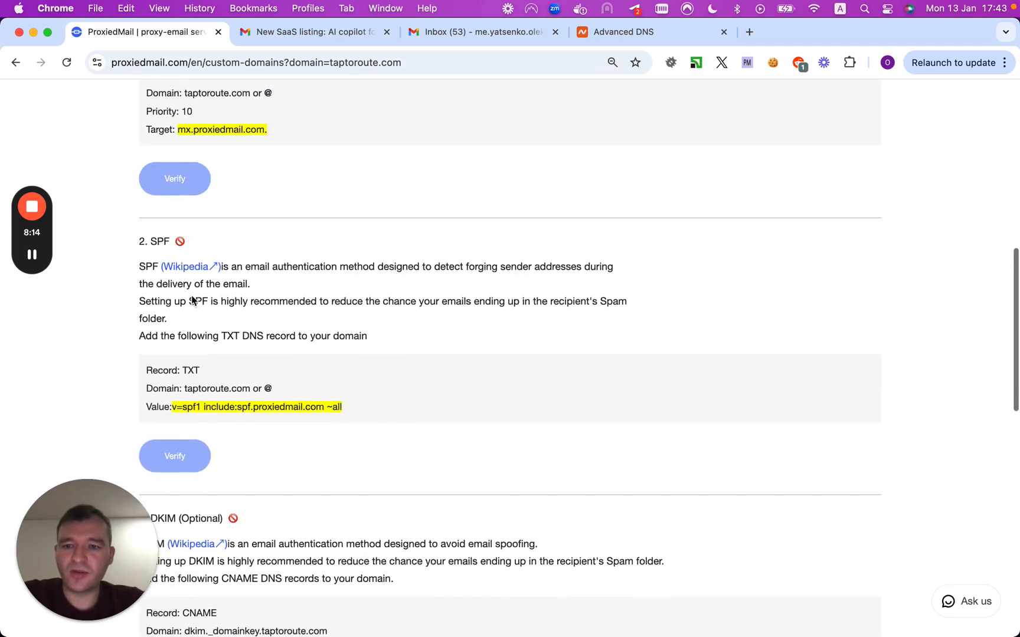
scroll(191, 300, up, 10)
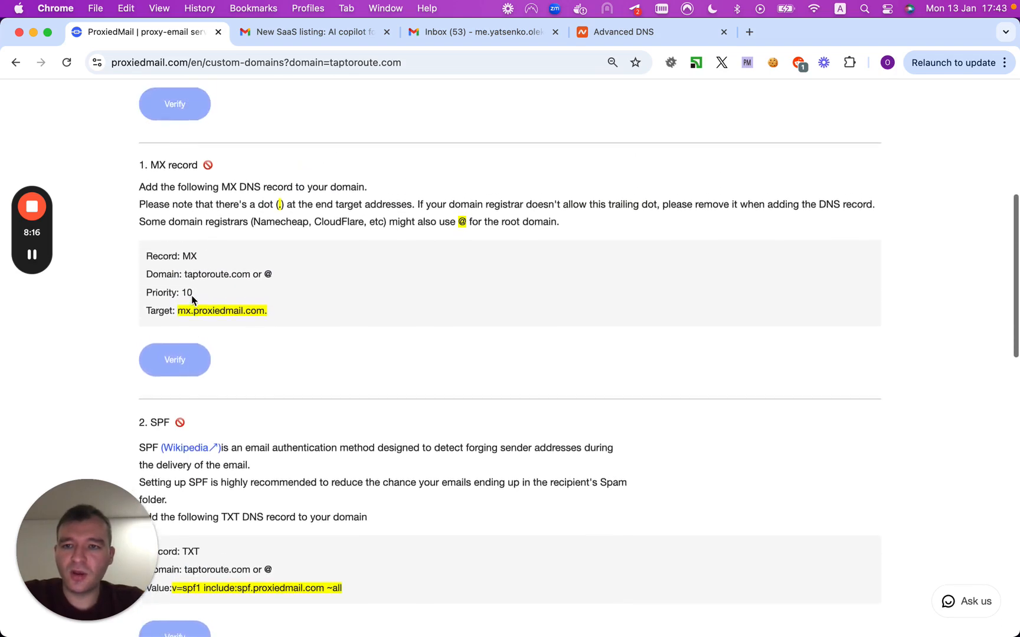
scroll(191, 295, down, 15)
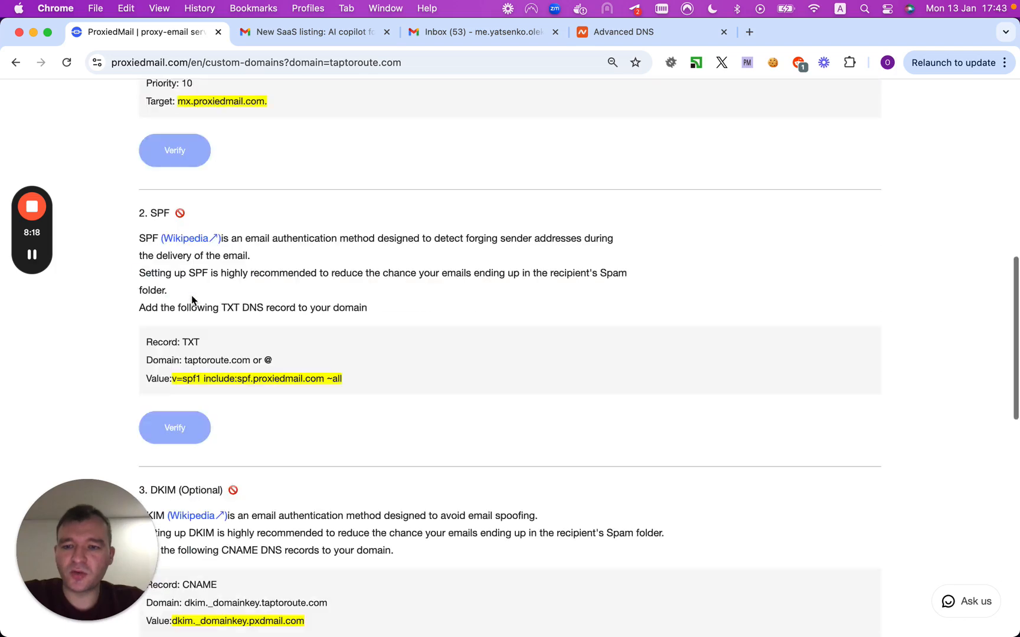
scroll(191, 295, down, 1)
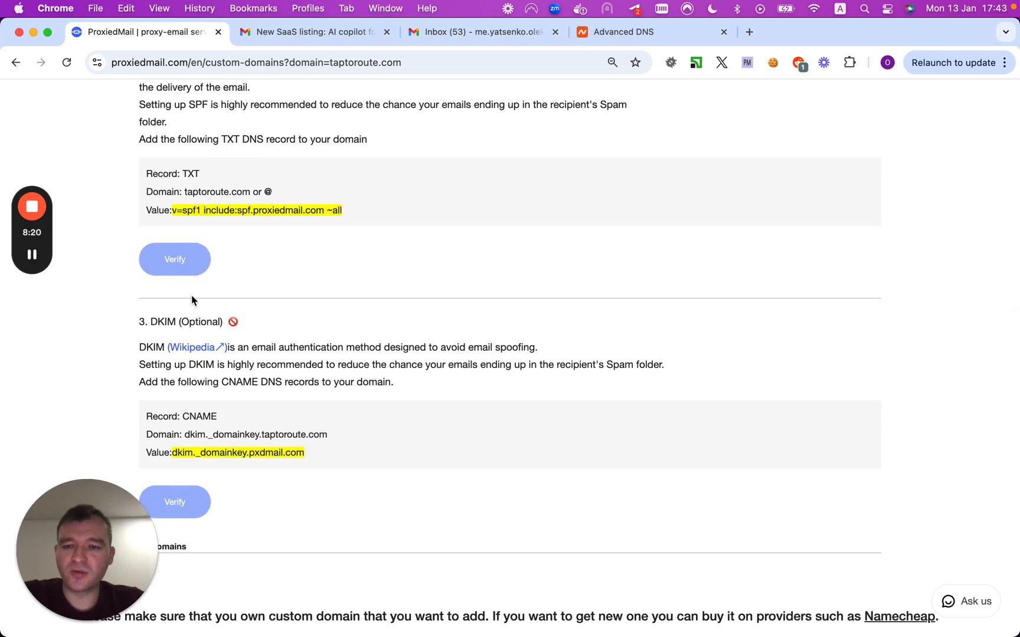
scroll(191, 295, down, 3)
scroll(191, 295, down, 7)
scroll(191, 296, up, 18)
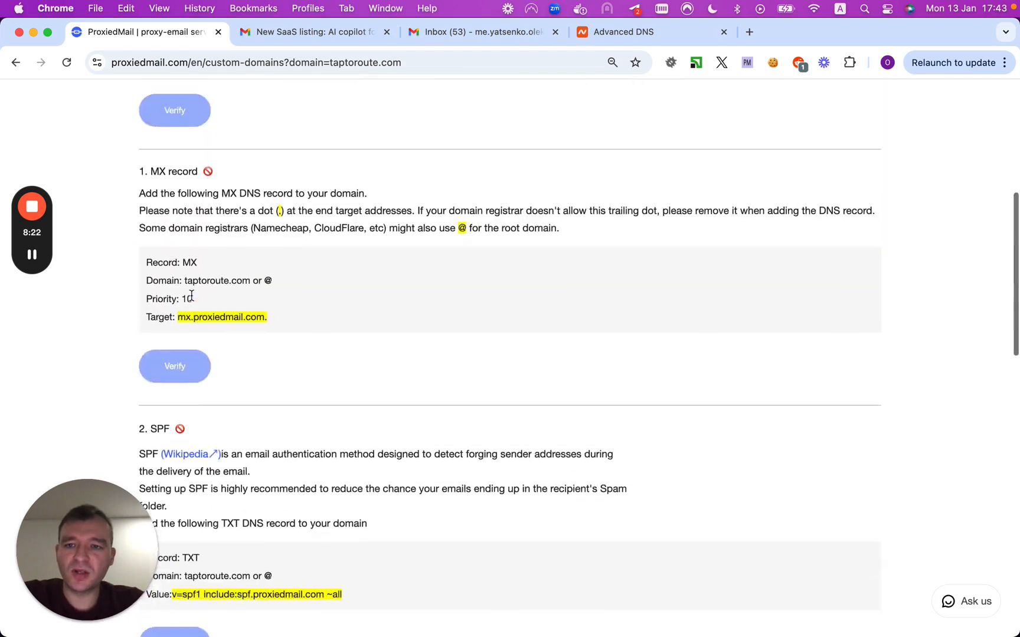
scroll(184, 377, up, 6)
scroll(190, 419, down, 7)
click(66, 62)
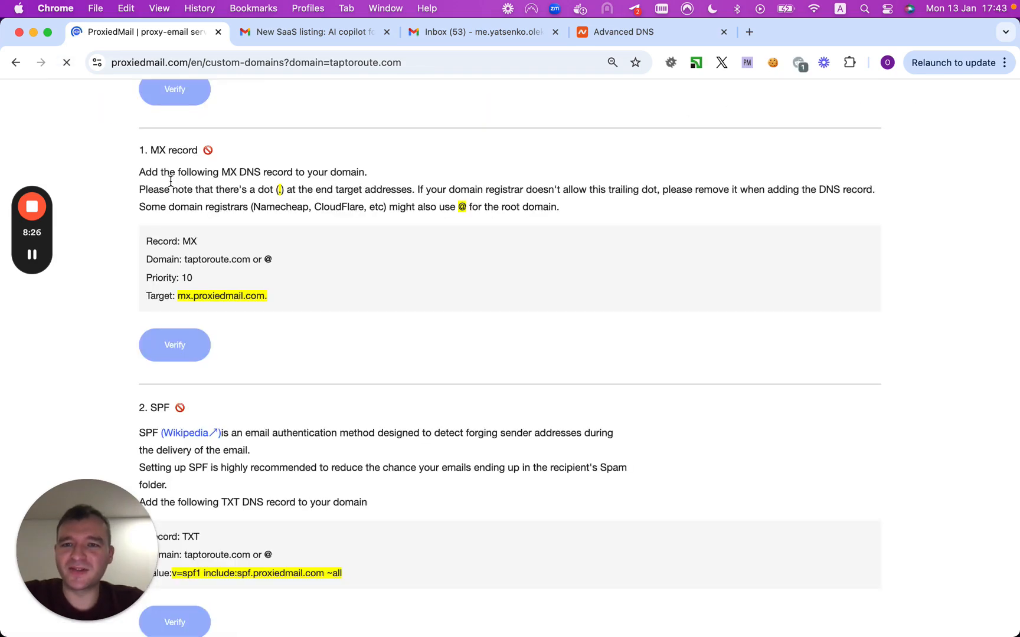
scroll(212, 292, down, 6)
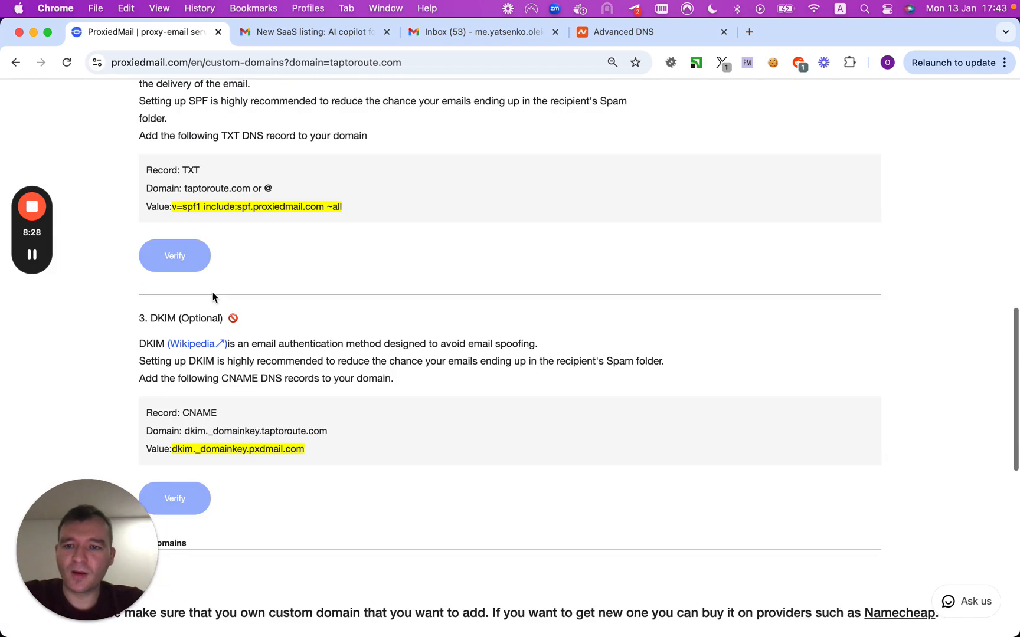
scroll(192, 260, down, 6)
scroll(193, 260, up, 14)
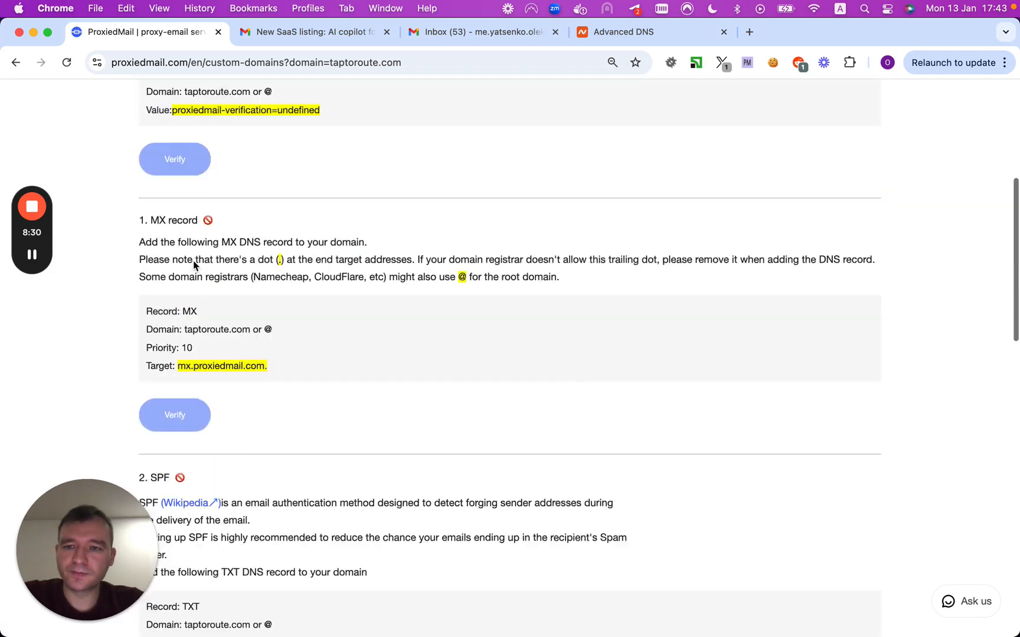
scroll(189, 205, up, 5)
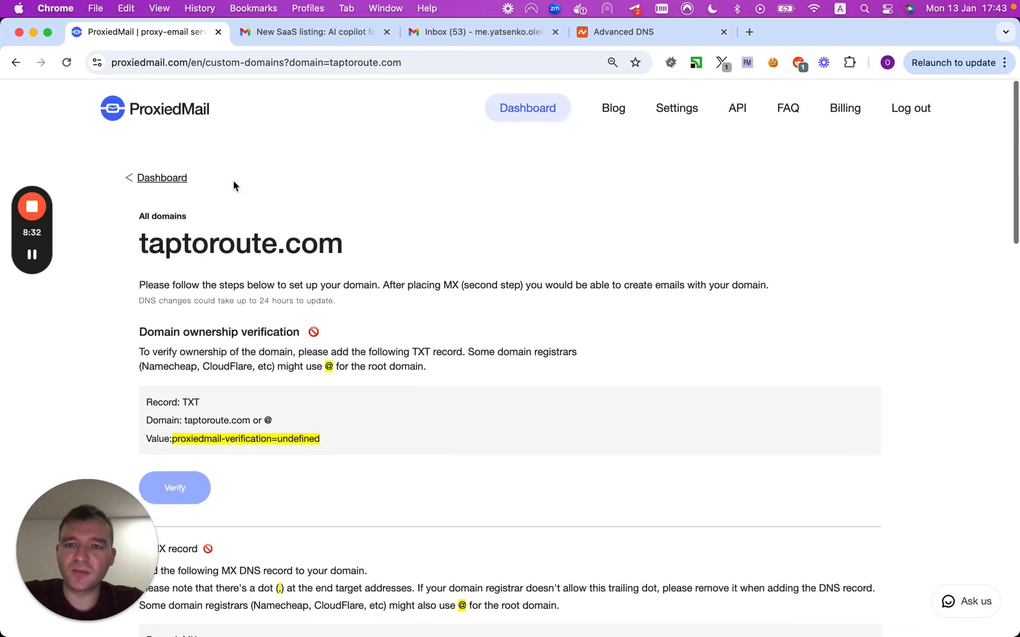
Step: On the ProxiedMail dashboard, choose pxdmail.com as the proxy-email domain
click(522, 110)
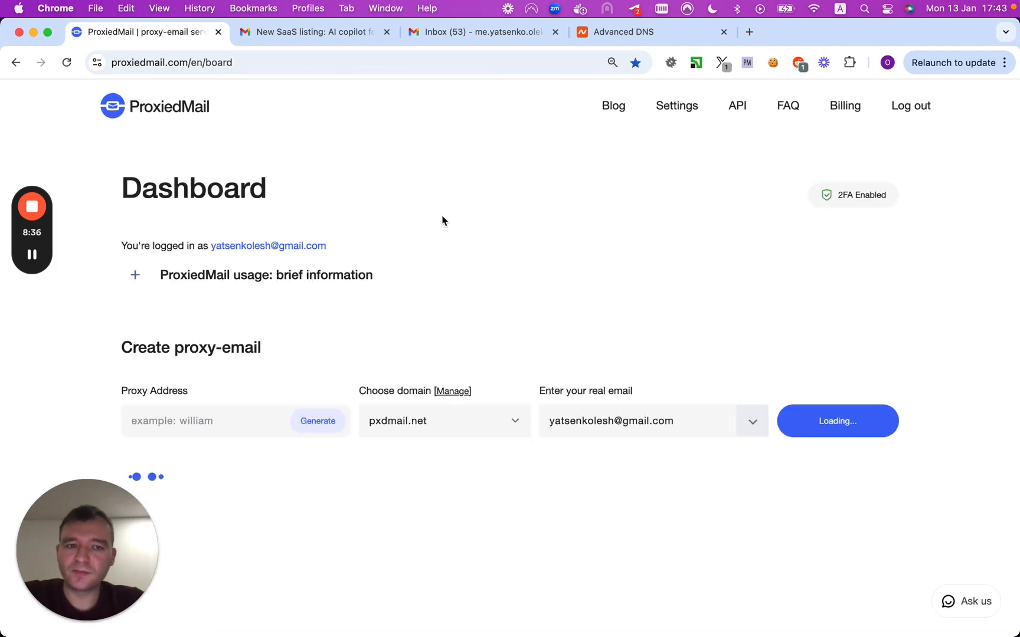
scroll(442, 218, down, 3)
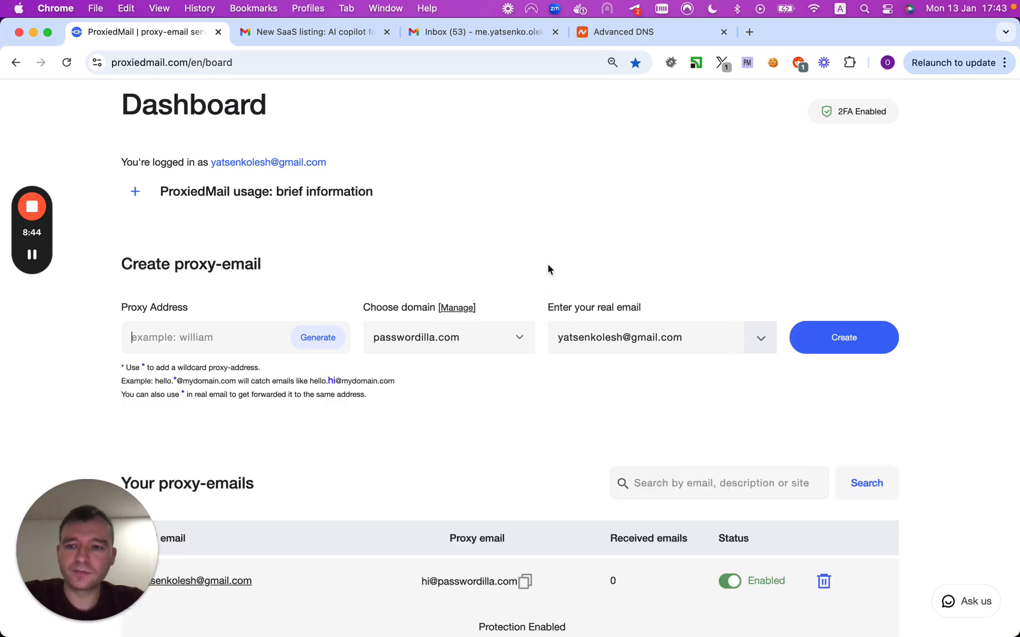
scroll(547, 266, down, 1)
scroll(548, 269, down, 5)
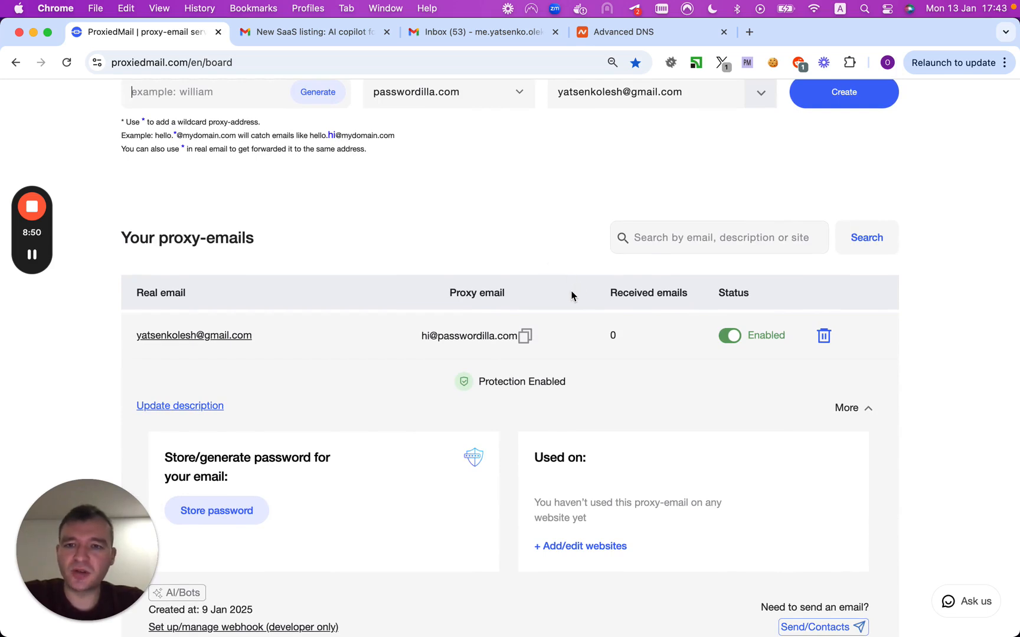
scroll(569, 293, up, 2)
click(511, 153)
scroll(482, 208, down, 3)
scroll(484, 210, down, 3)
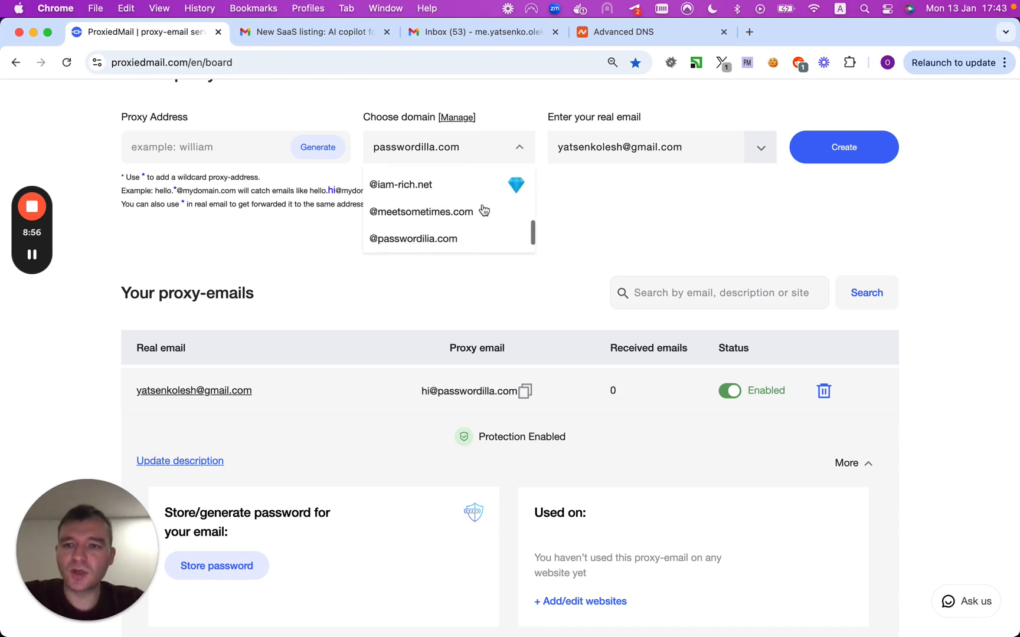
click(583, 217)
click(481, 153)
scroll(451, 216, down, 1)
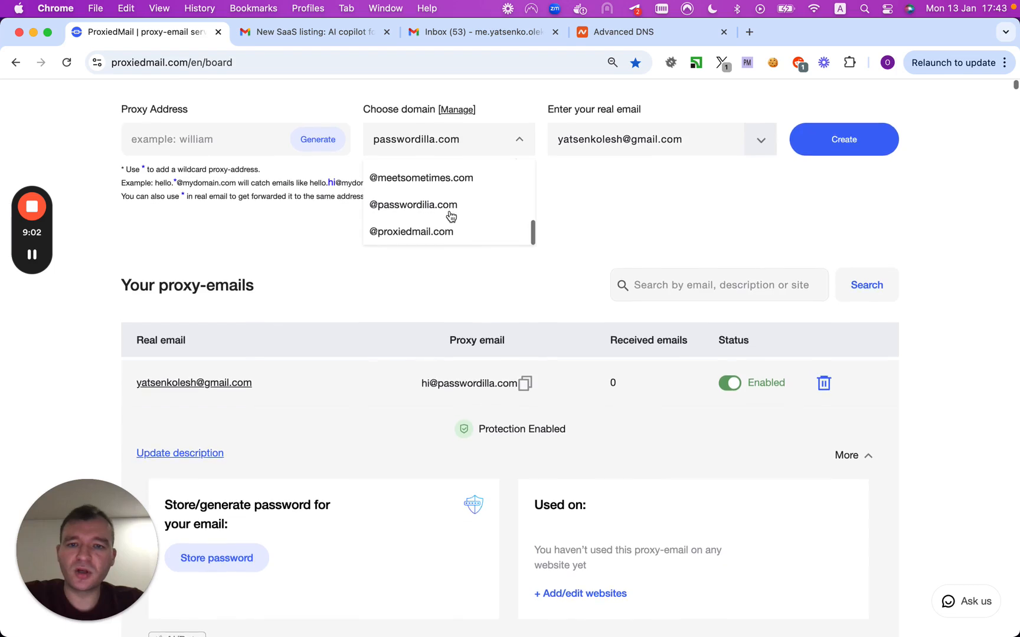
scroll(451, 216, up, 5)
scroll(451, 216, up, 4)
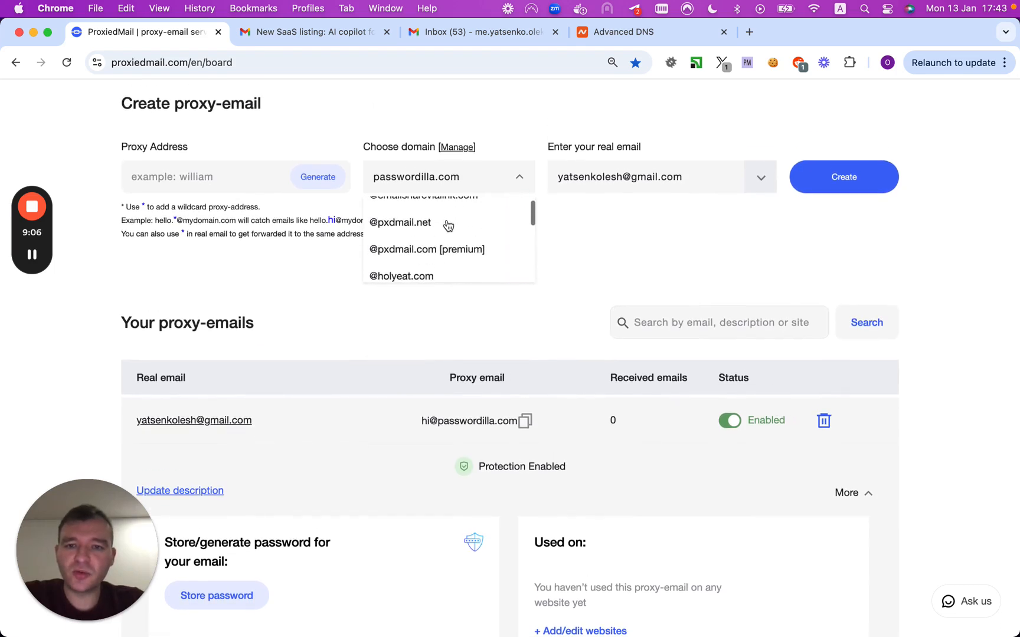
click(444, 248)
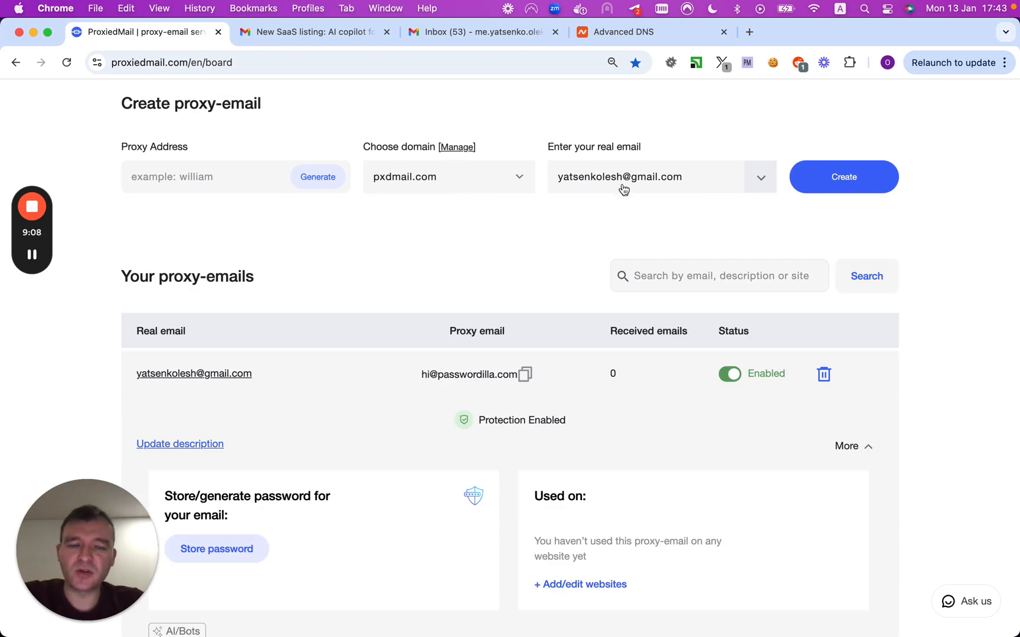
Step: Create the pxdmail.com proxy email and paste its copied address into the browser's address bar
click(821, 179)
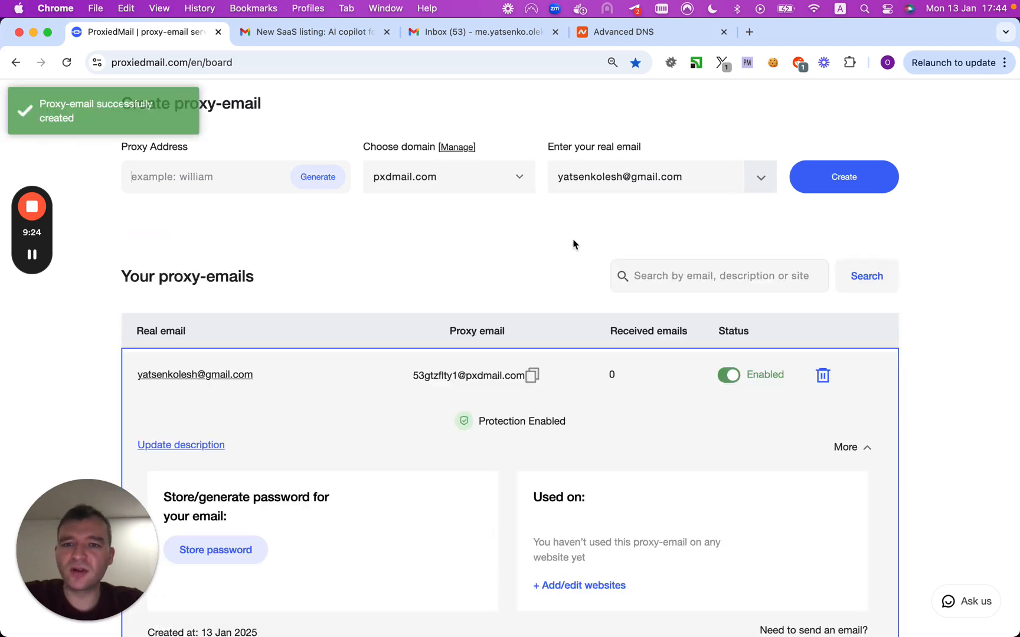
scroll(514, 248, down, 4)
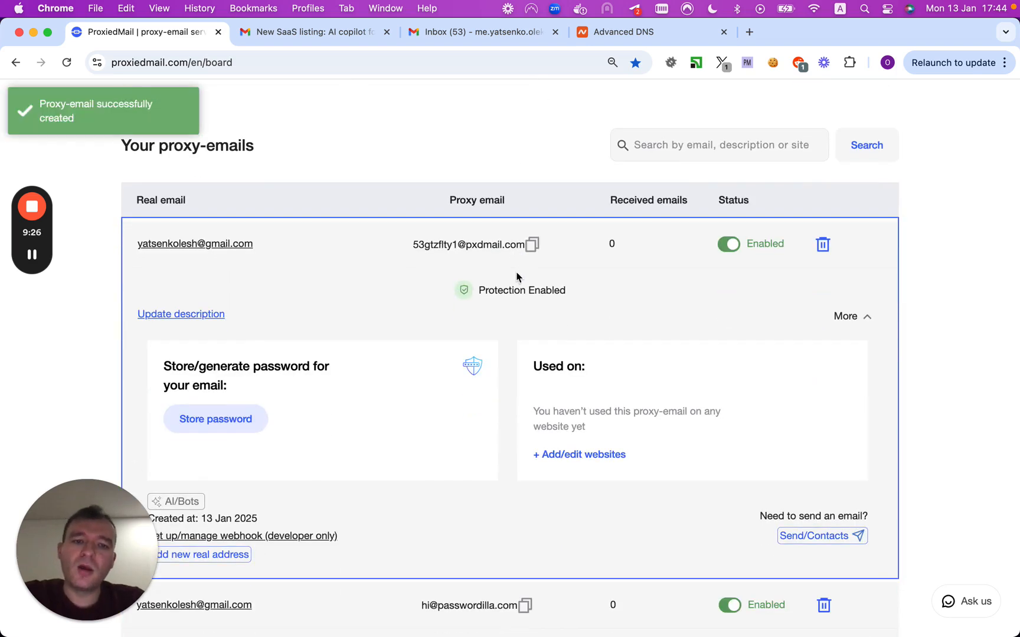
scroll(459, 238, up, 4)
click(473, 360)
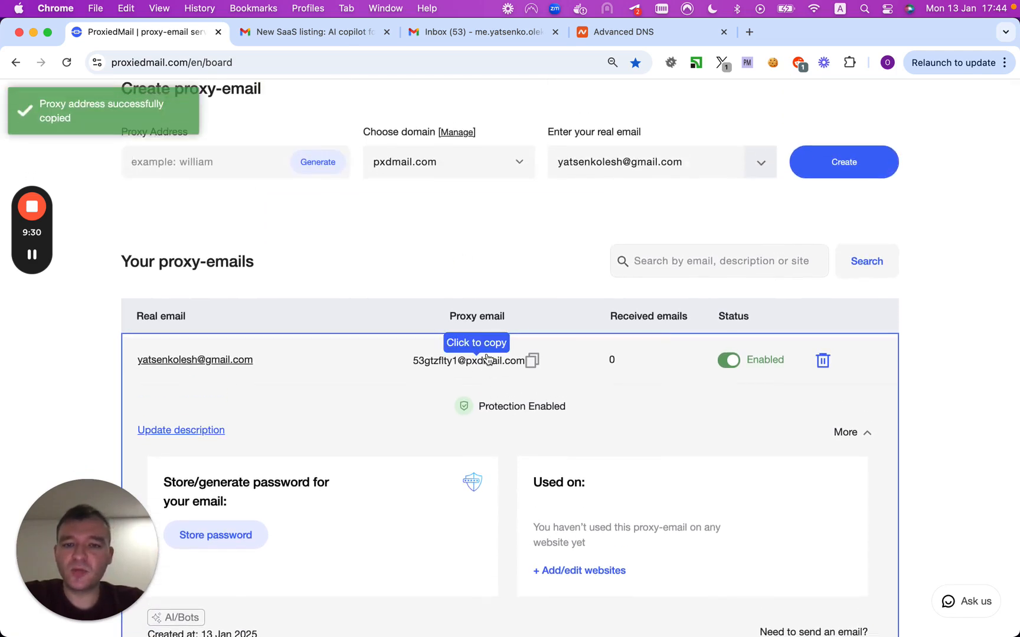
click(367, 69)
key(super+v)
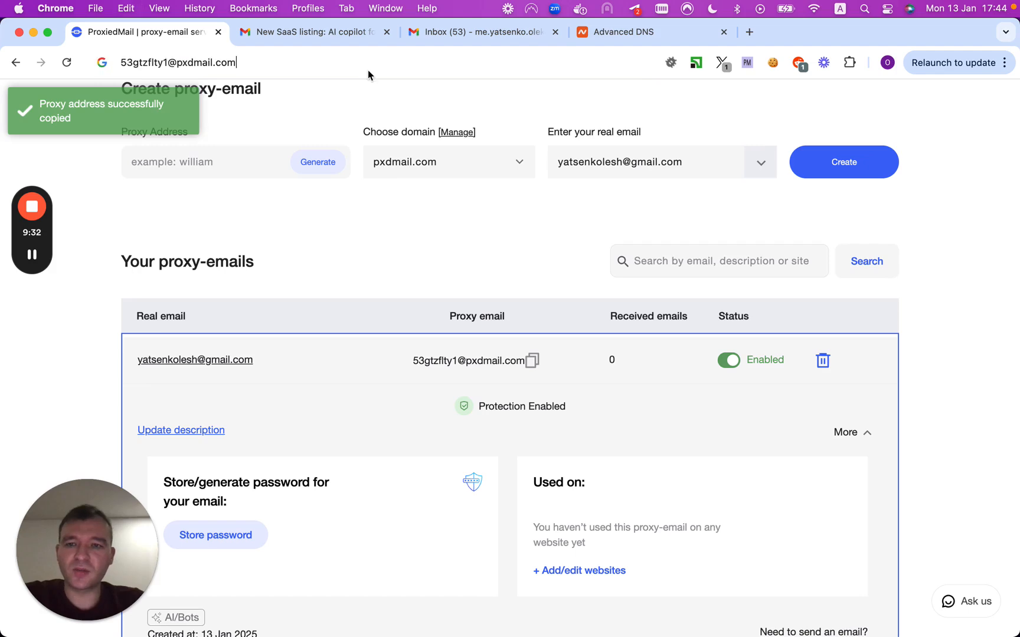
click(369, 236)
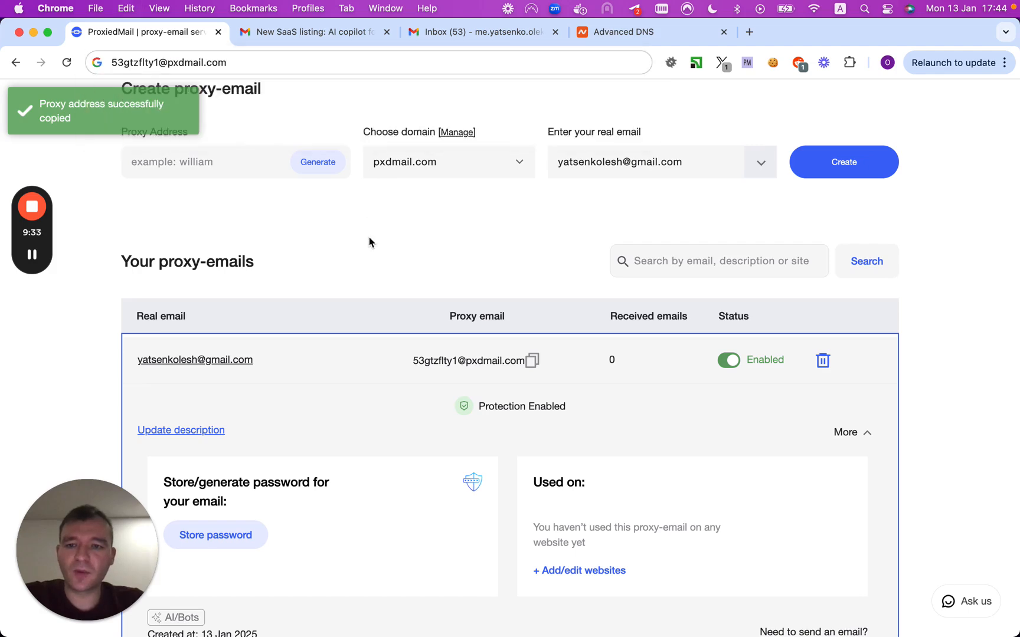
Step: Open and close the proxy's real-address and description dialogs without changes
click(232, 361)
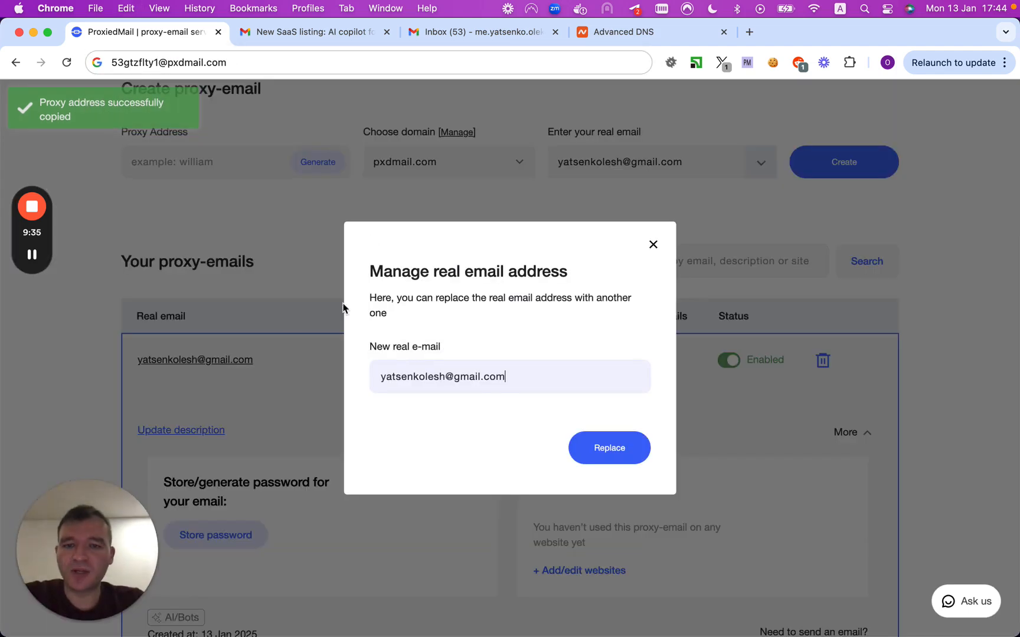
click(653, 245)
scroll(348, 394, down, 5)
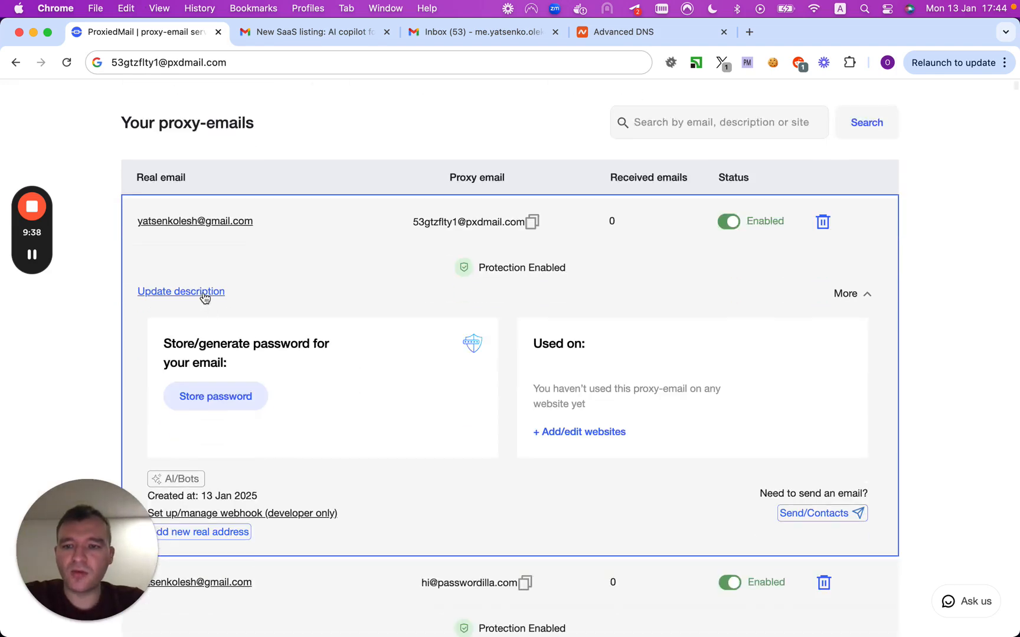
click(205, 294)
click(653, 244)
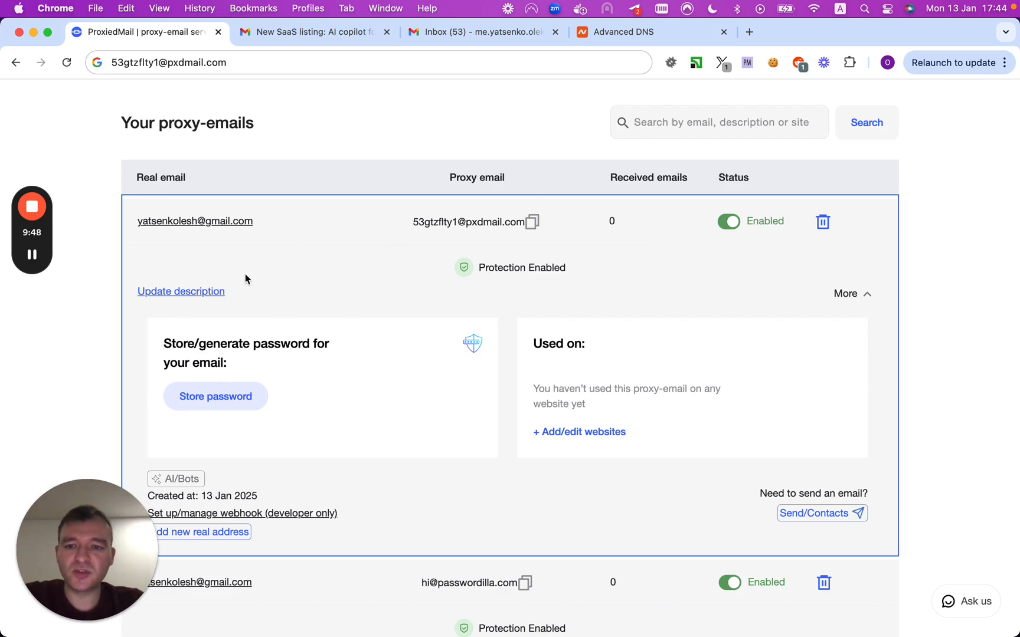
Step: Generate a random 13-character password for the new proxy address and save it
click(183, 397)
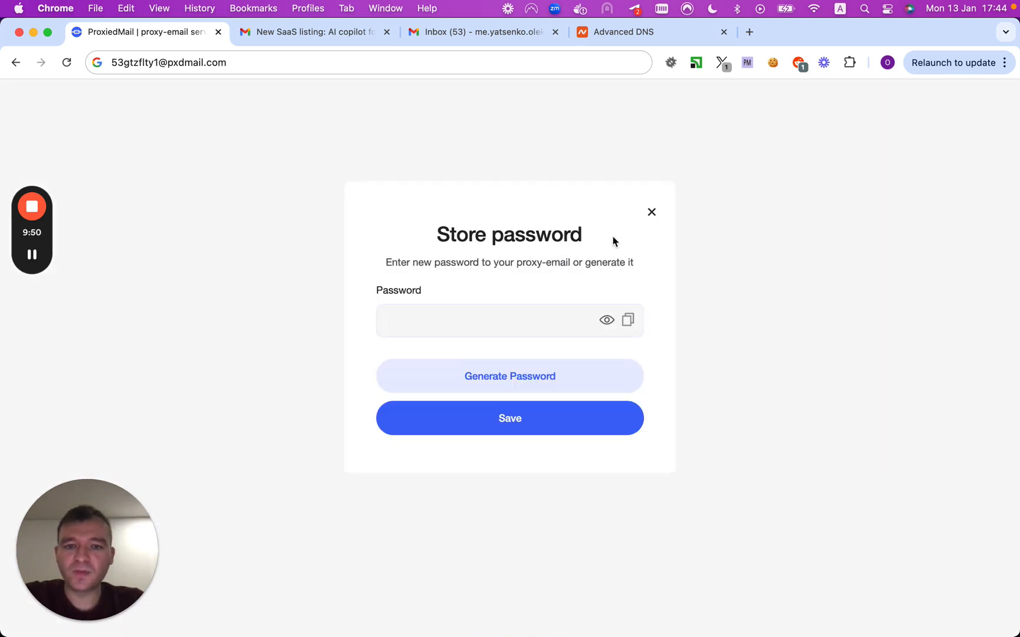
click(650, 215)
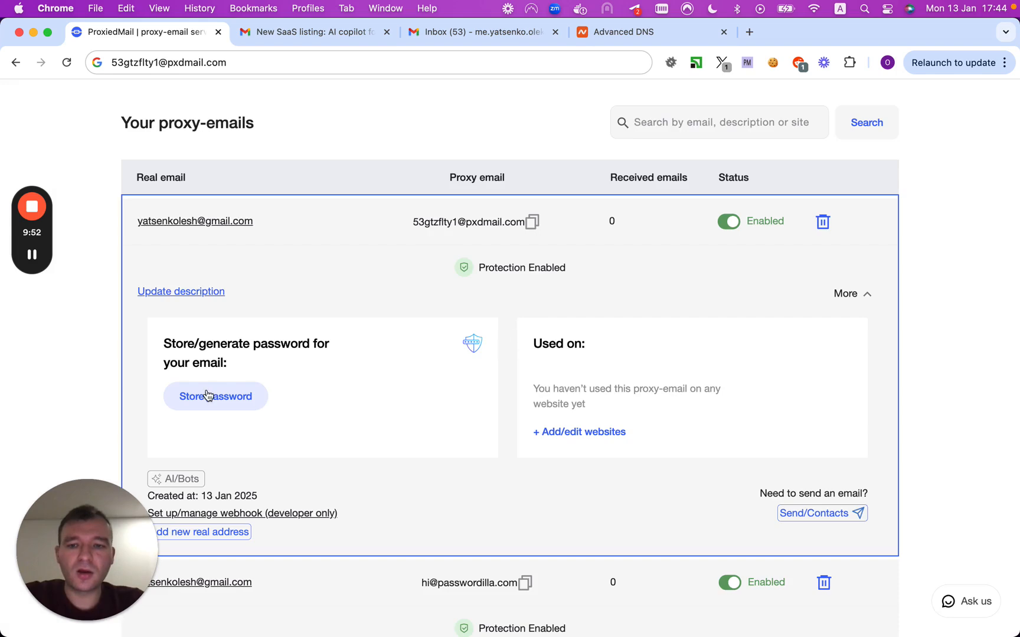
click(208, 395)
click(494, 372)
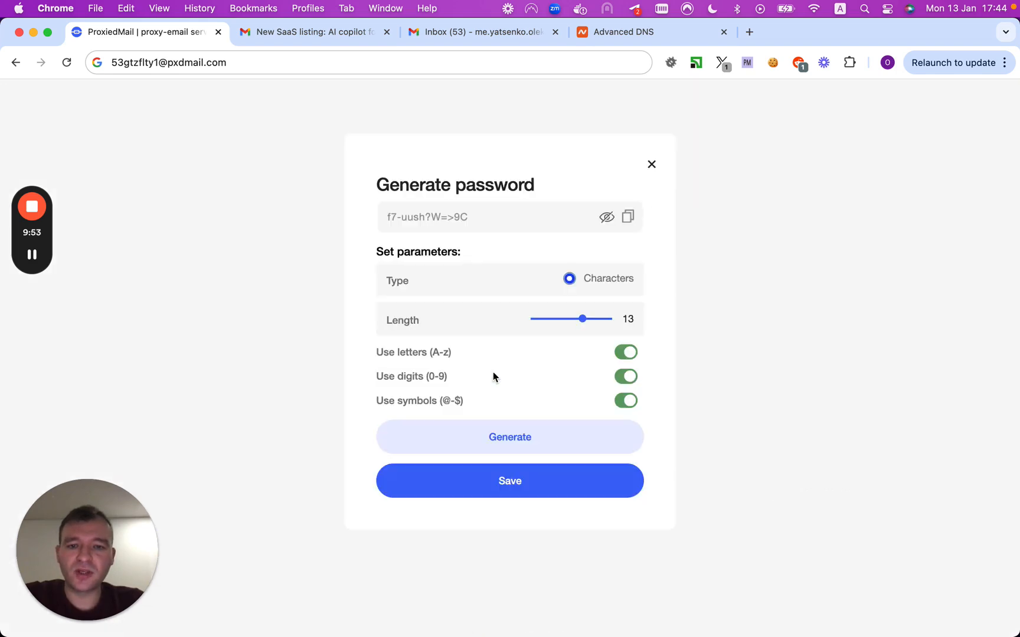
click(472, 487)
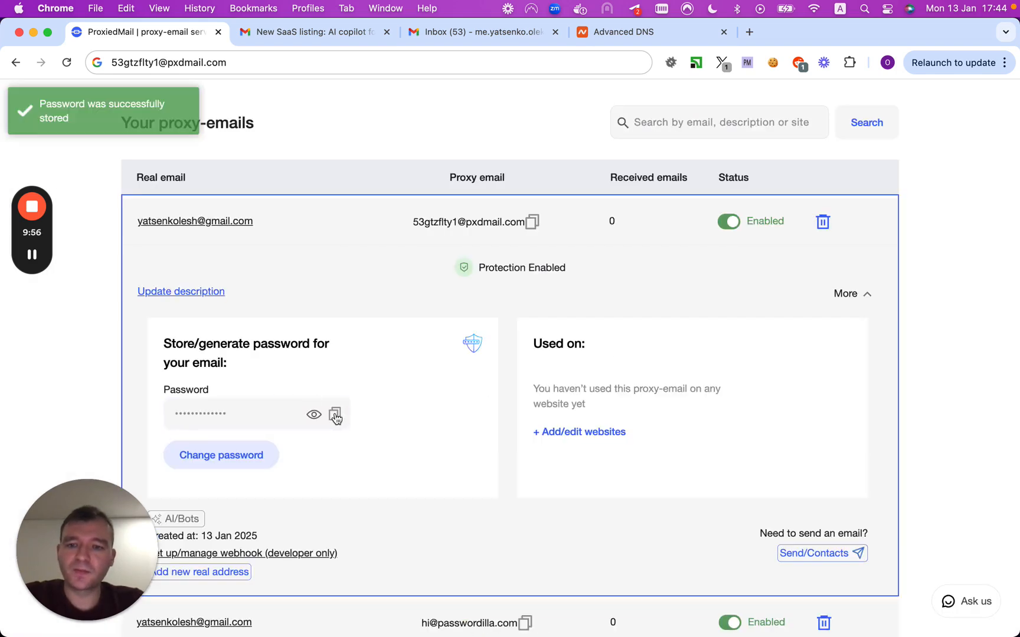
click(314, 415)
click(315, 415)
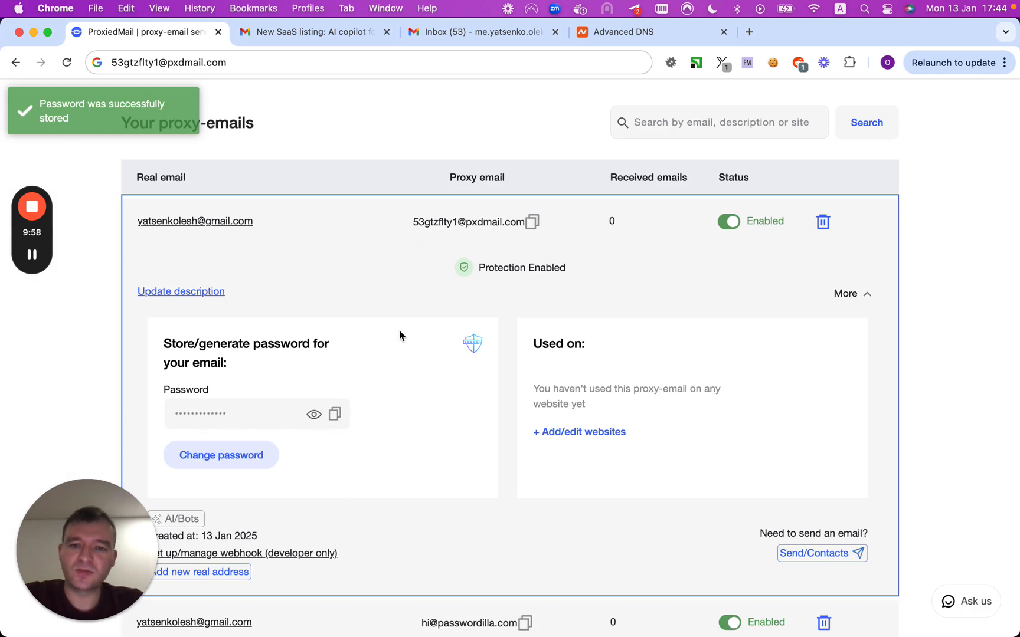
Step: Record openai.com as a website where this proxy address is used
click(563, 439)
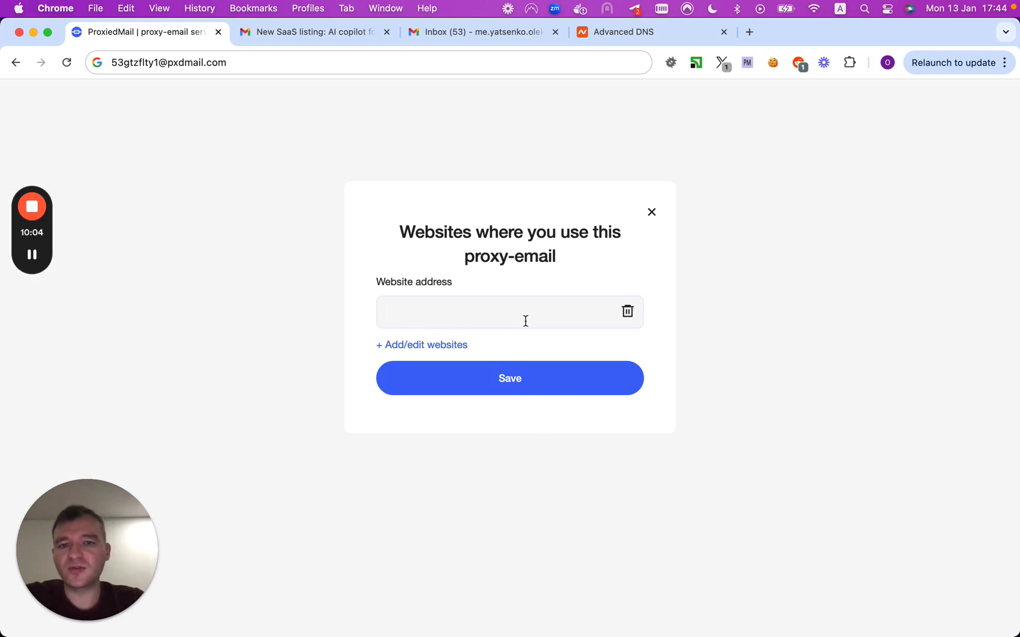
text(openai.)
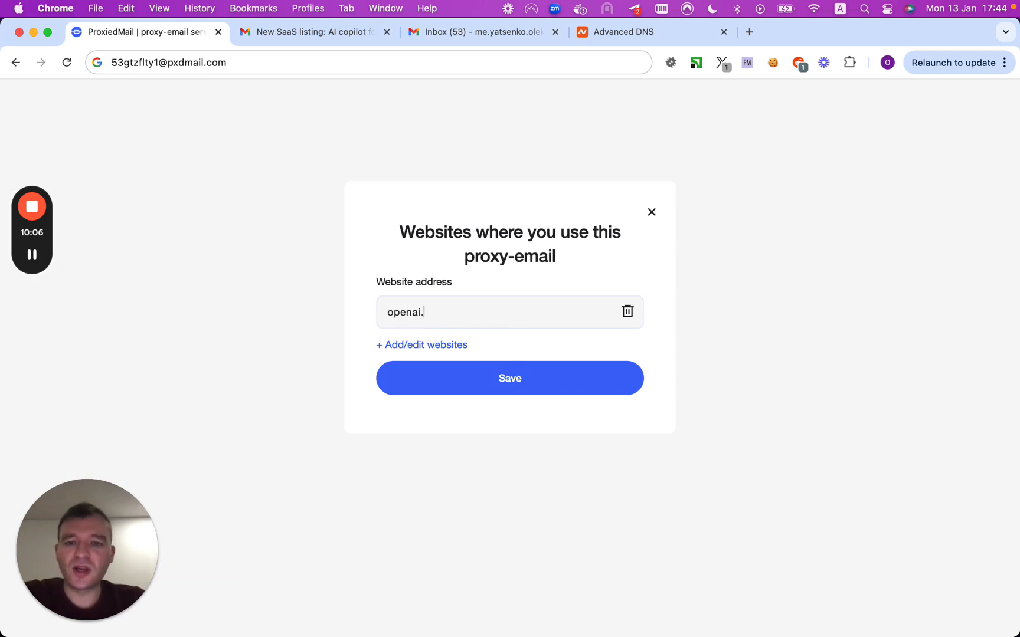
text(com)
key(Return)
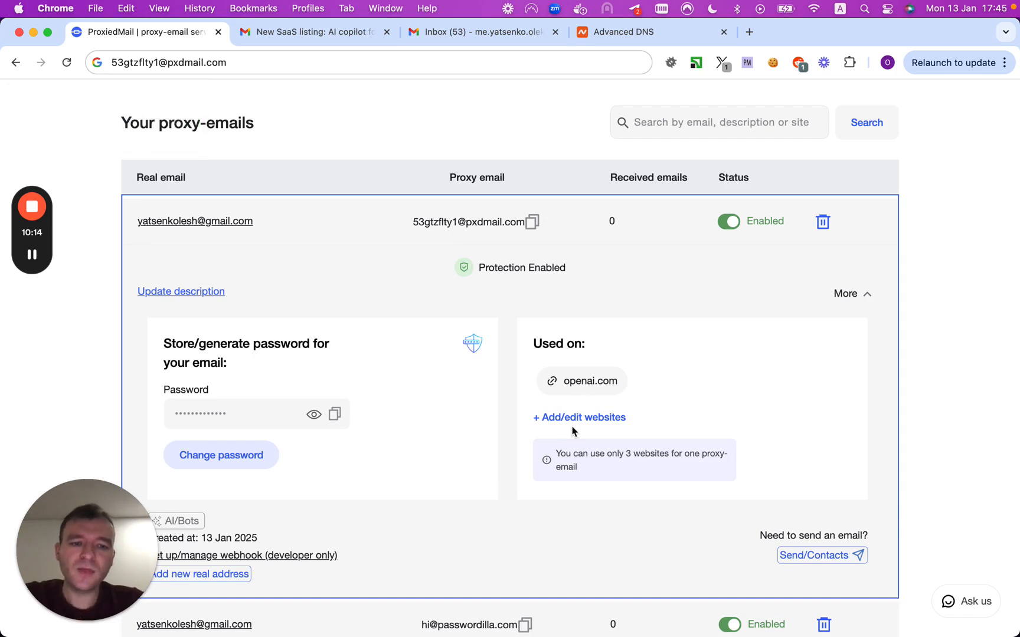
scroll(572, 431, down, 3)
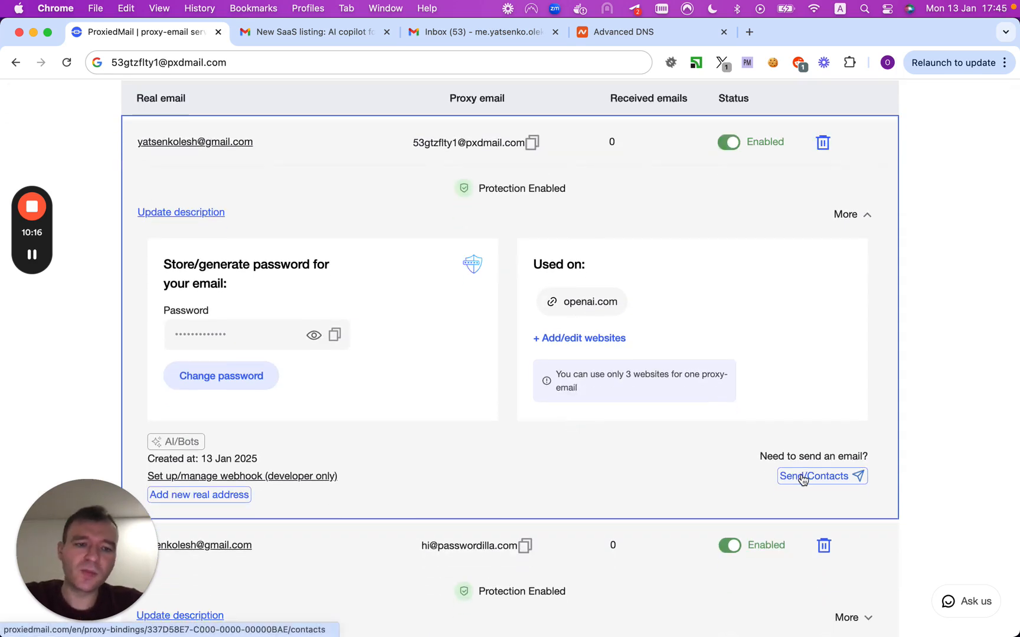
Step: Leave the proxy's webhook page for the Dashboard's domain management page and scroll to the taptoroute.com card
click(304, 477)
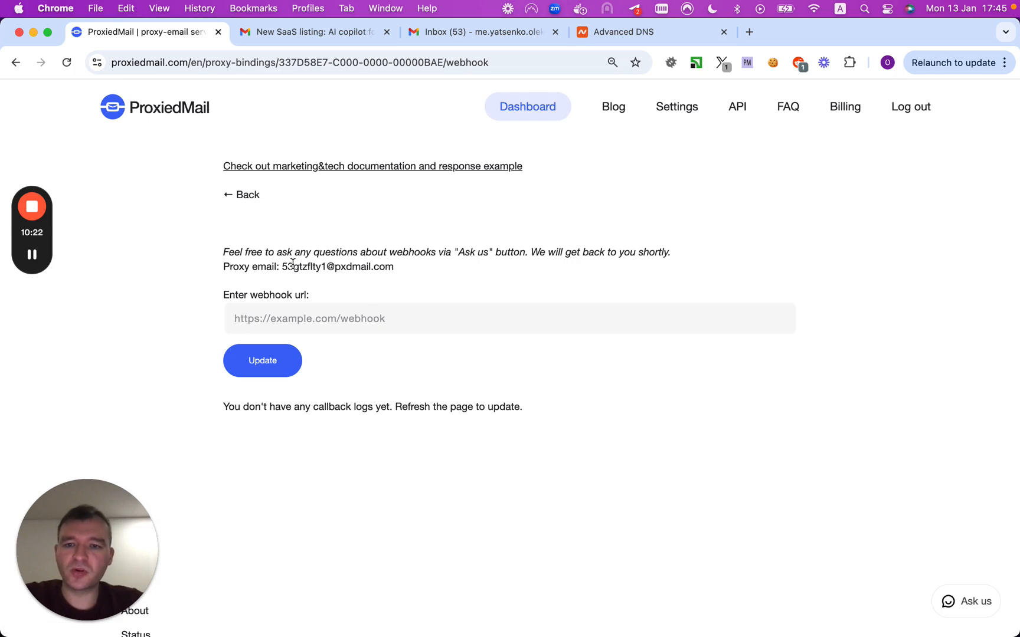
drag(282, 266, 405, 268)
click(405, 269)
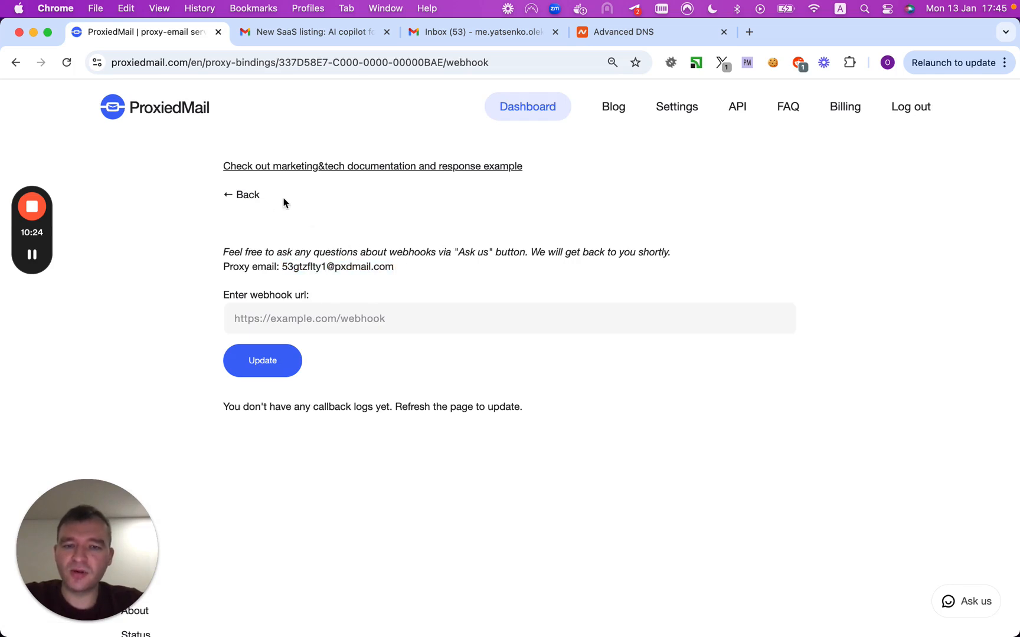
click(517, 111)
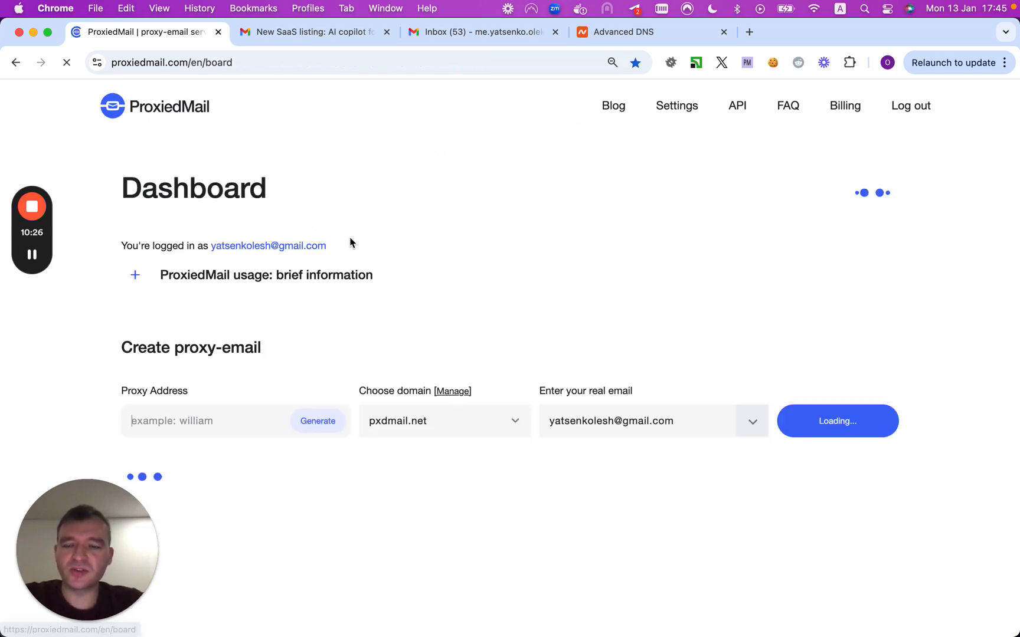
click(462, 393)
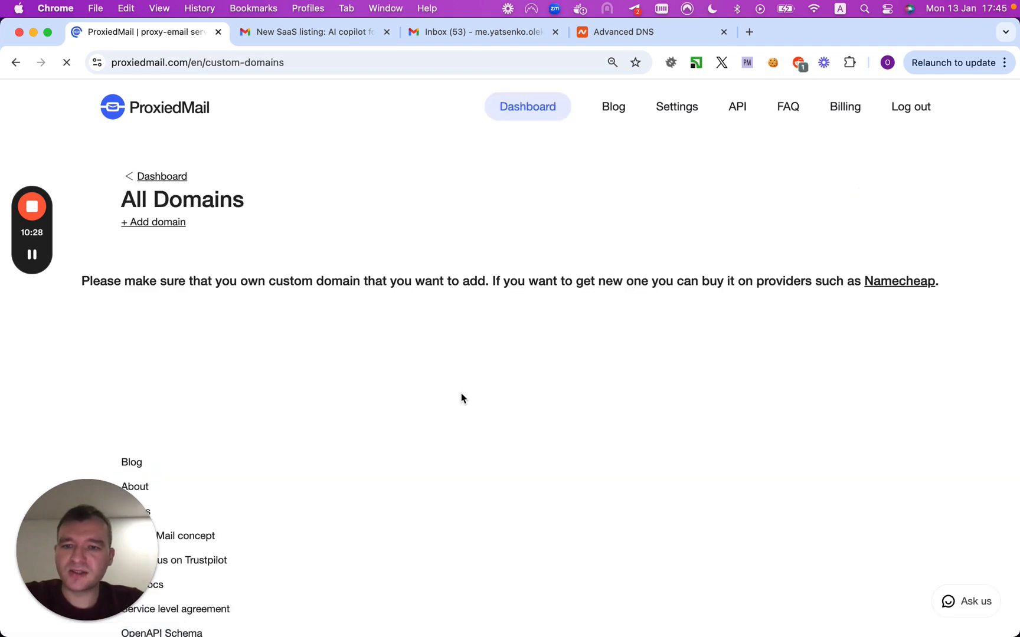
scroll(462, 393, down, 3)
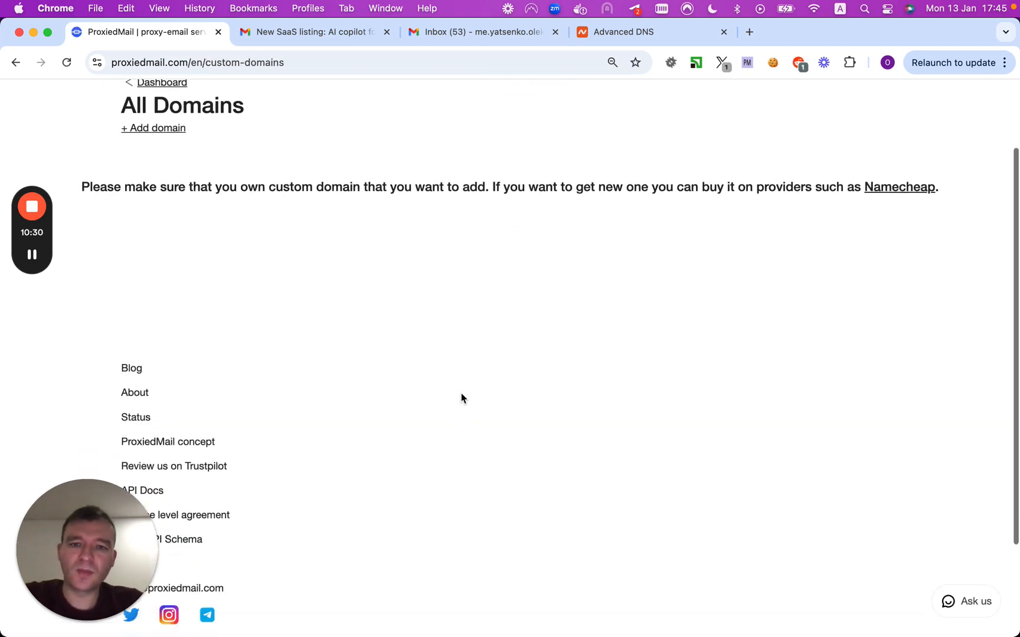
scroll(461, 398, down, 10)
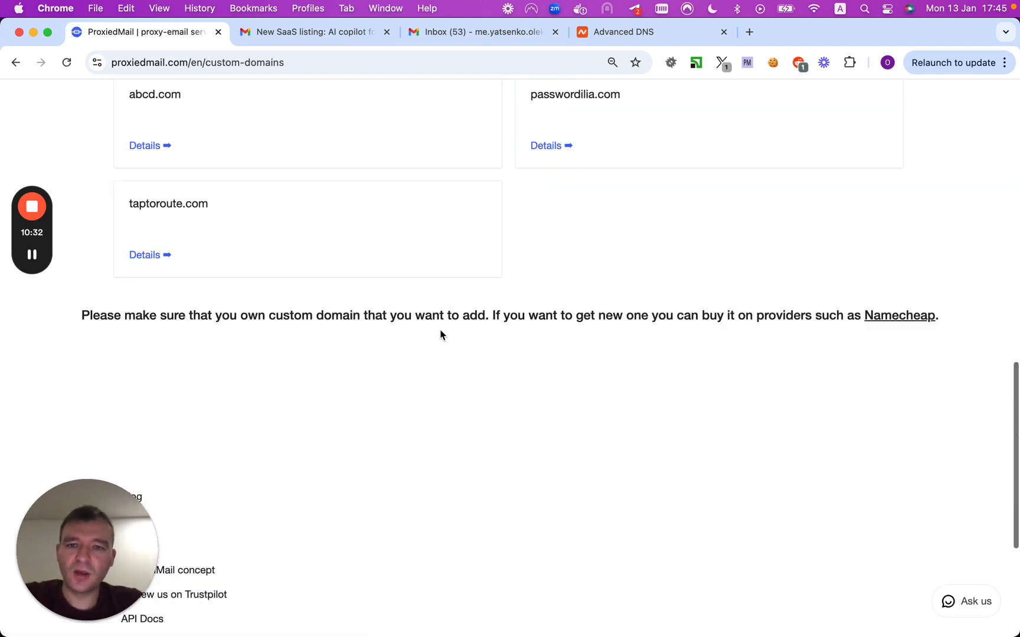
Step: Open taptoroute.com's Details and select the SPF TXT value v=spf1 include:spf.proxiedmail.com ~all
click(159, 256)
scroll(221, 360, down, 6)
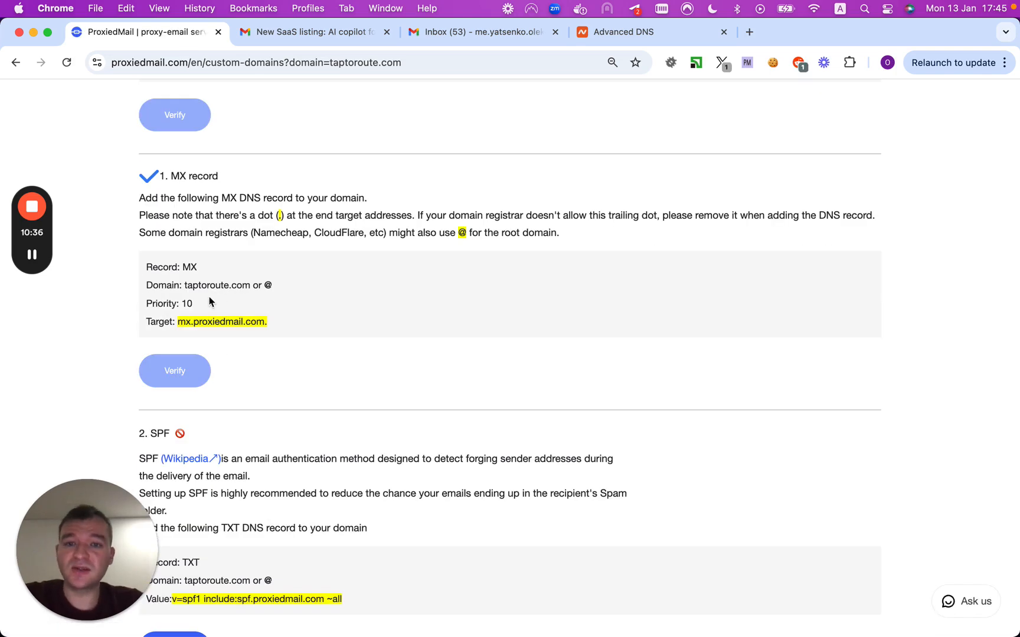
scroll(213, 292, down, 4)
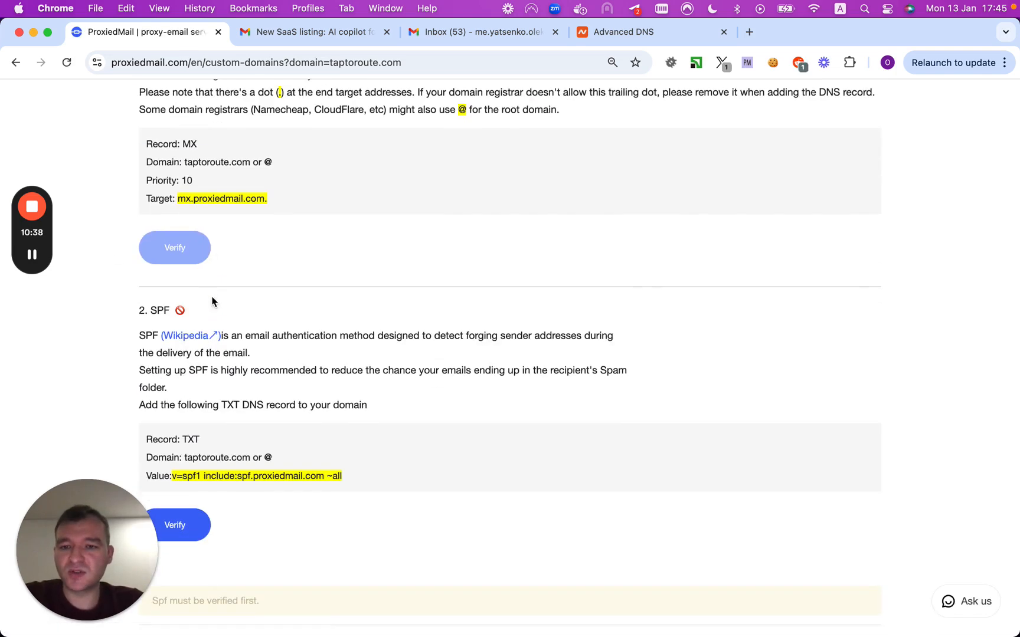
scroll(220, 375, down, 2)
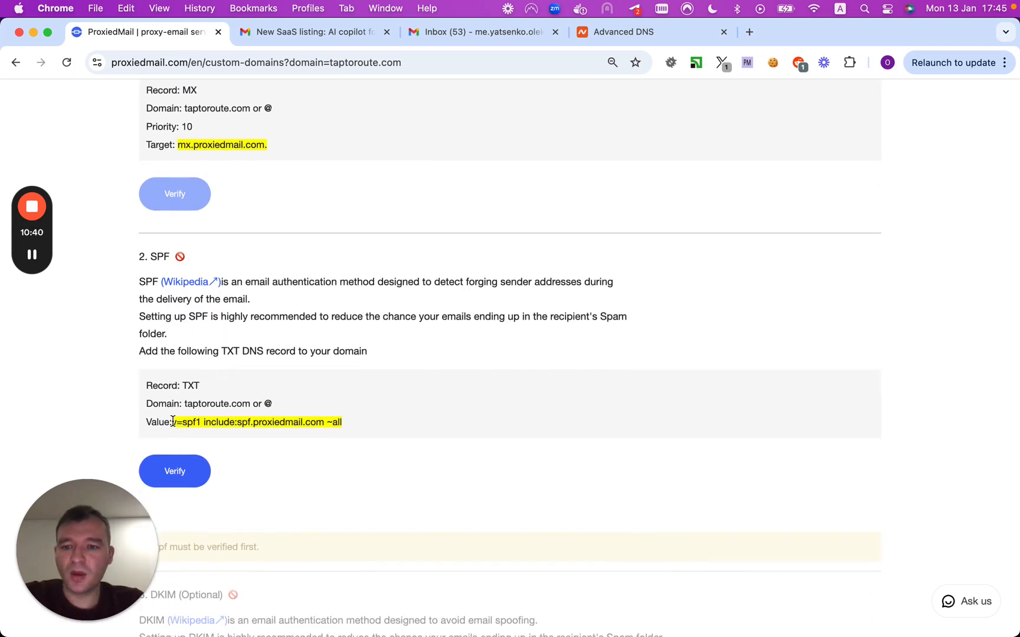
drag(172, 421, 366, 423)
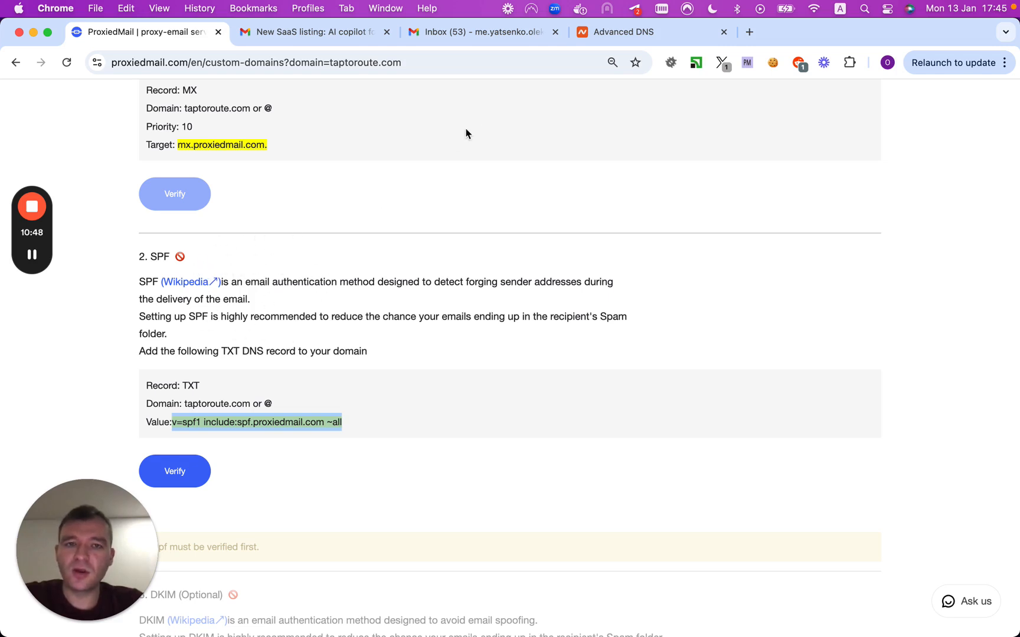
Step: In Namecheap Advanced DNS, save a TXT record with host @ and value v=spf1 include:spf.proxiedmail.com ~all
click(635, 32)
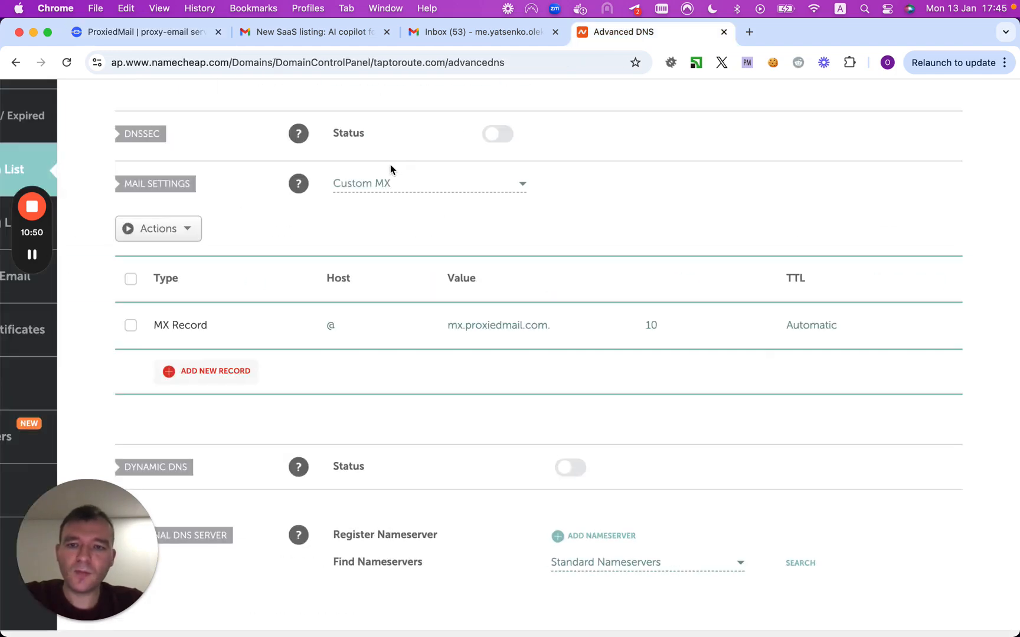
scroll(390, 170, up, 5)
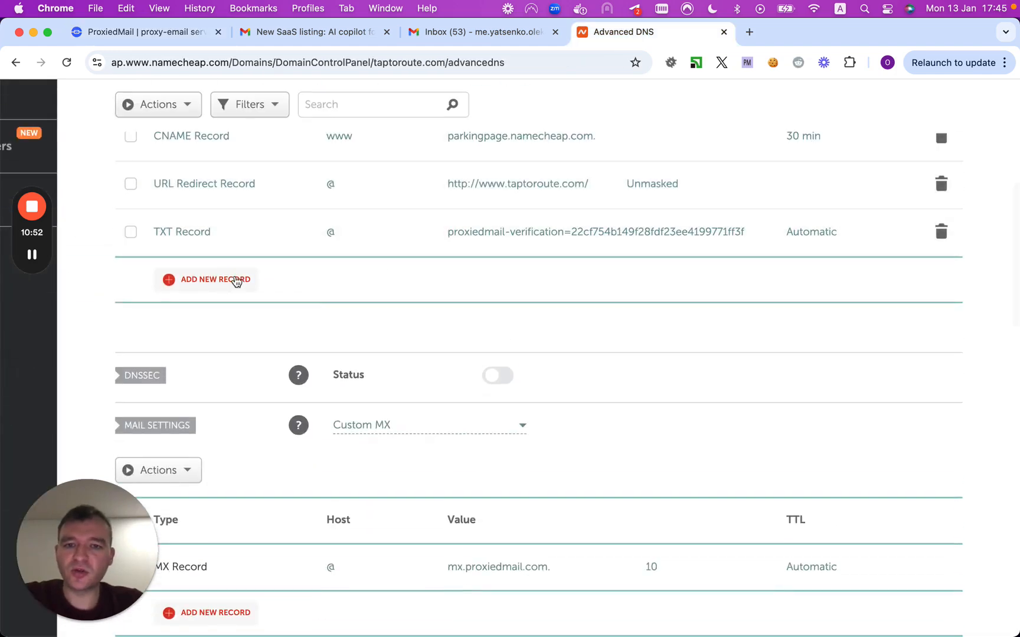
click(216, 279)
scroll(237, 389, down, 2)
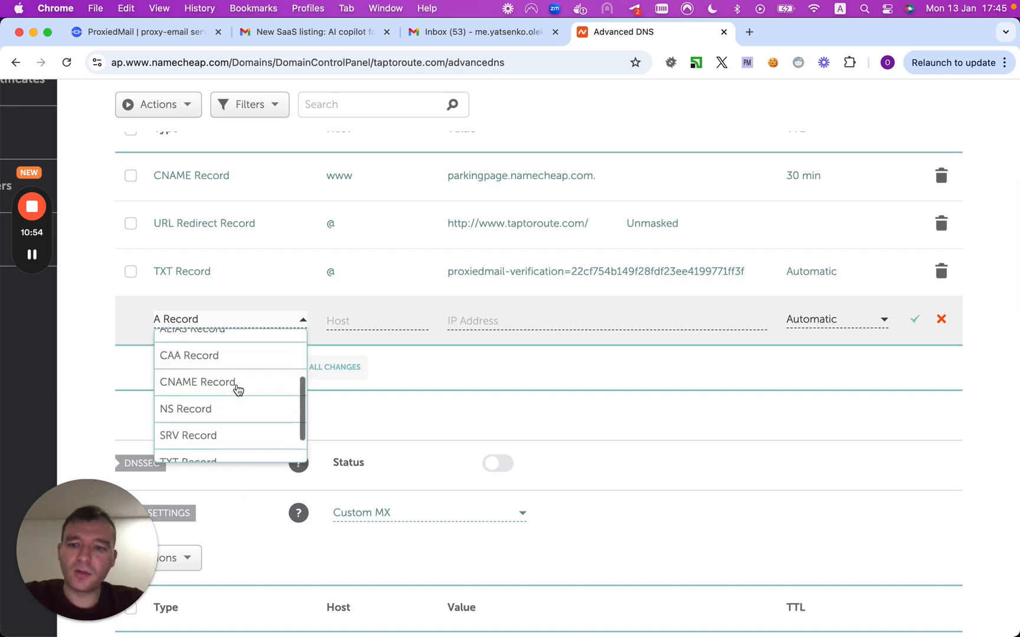
scroll(236, 392, down, 2)
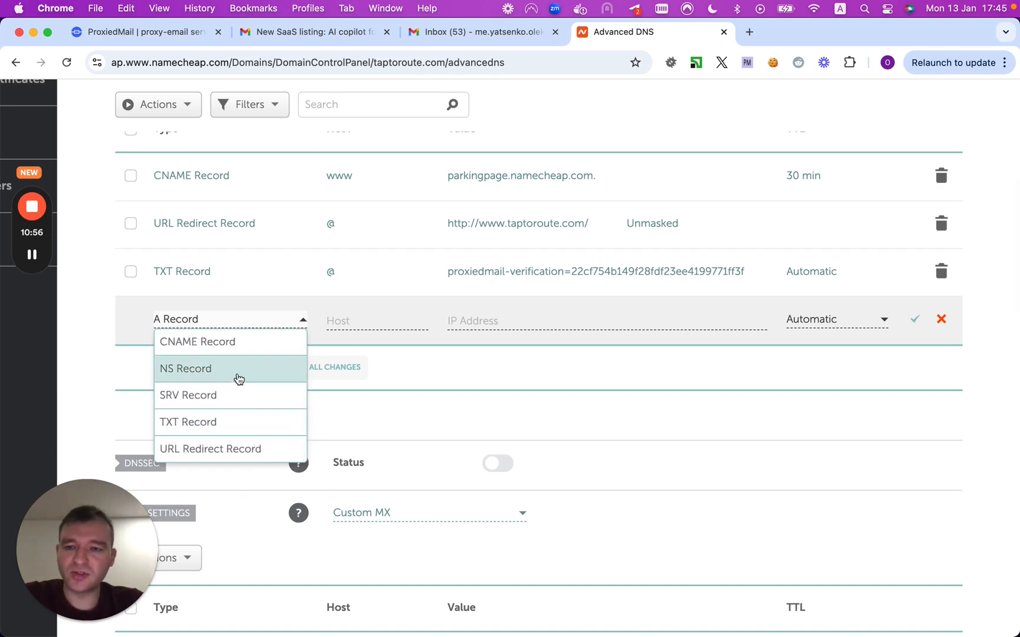
click(240, 424)
click(401, 324)
text(@)
click(496, 319)
key(Down)
key(Down)
key(Return)
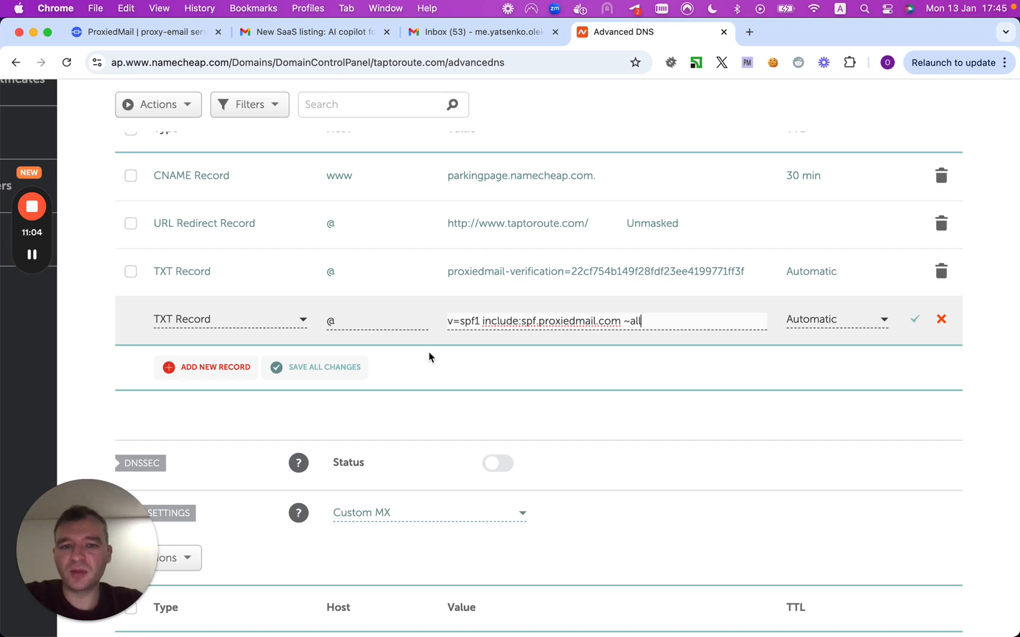
click(915, 320)
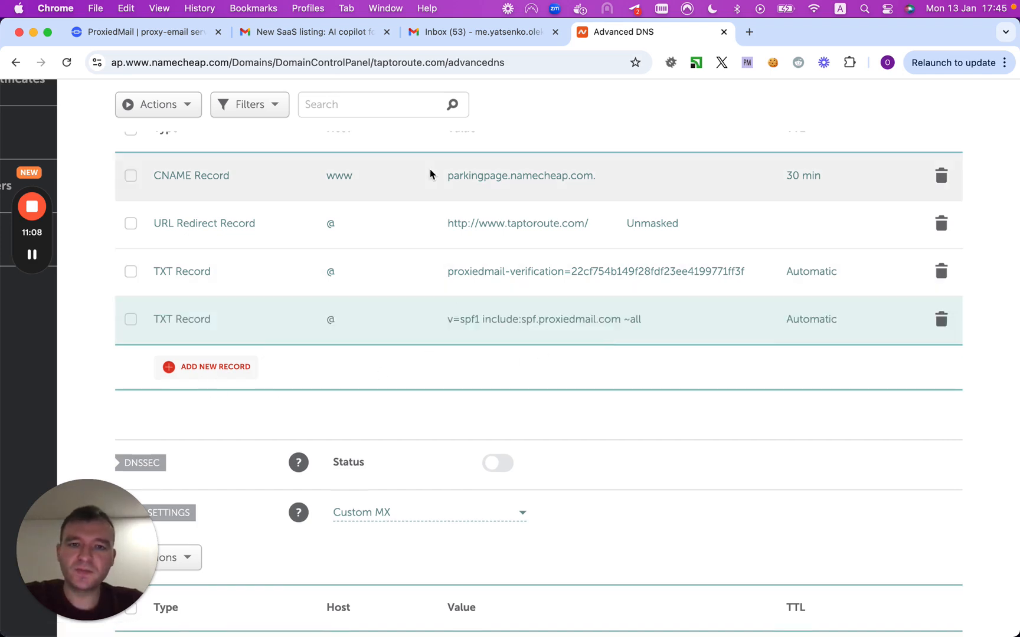
Step: Request SPF verification on ProxiedMail's taptoroute.com setup page
click(163, 37)
click(176, 471)
scroll(177, 471, down, 3)
Step: Run the SPF check twice more, then scroll back to the top of the taptoroute.com page
click(180, 409)
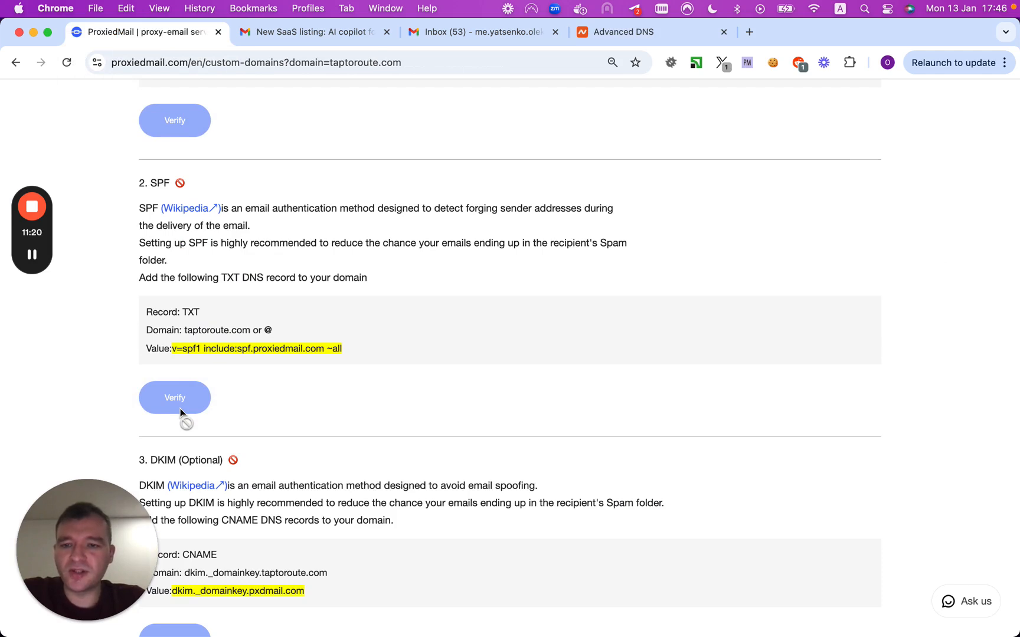
click(180, 409)
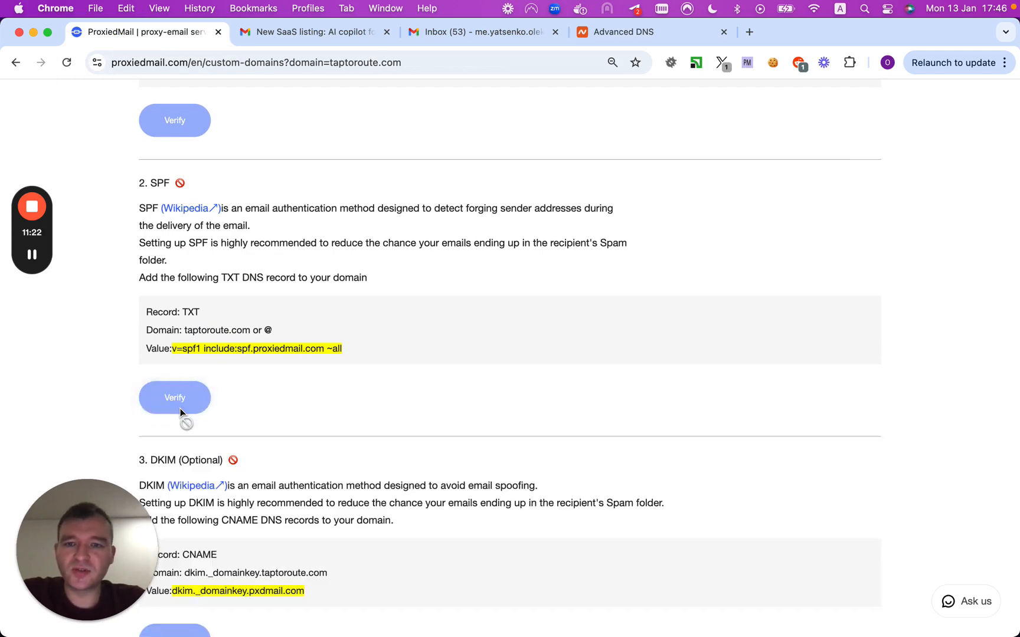
scroll(183, 411, down, 1)
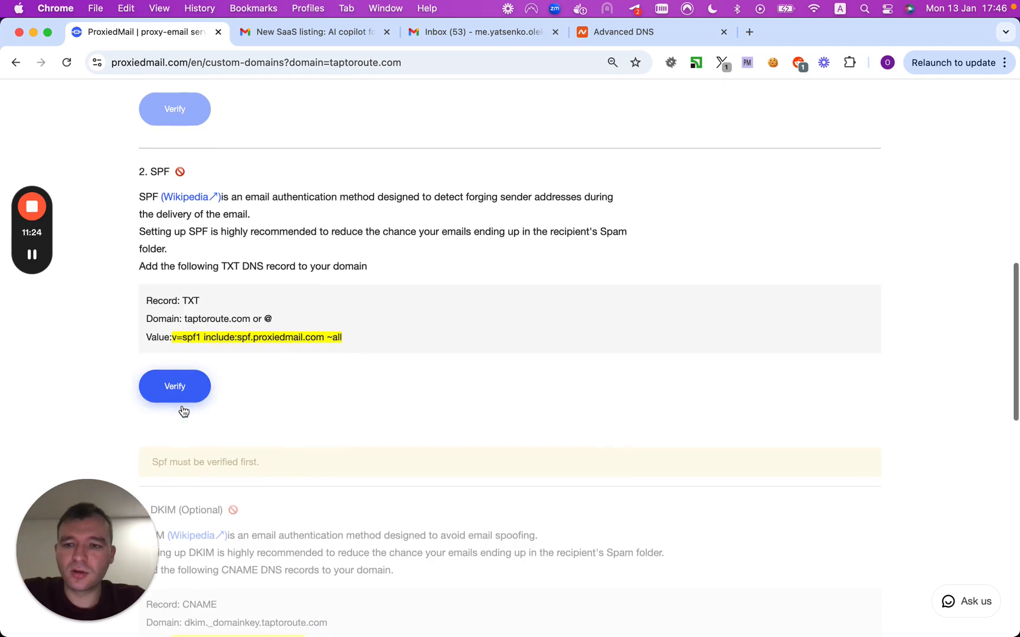
scroll(183, 411, up, 7)
scroll(293, 266, up, 4)
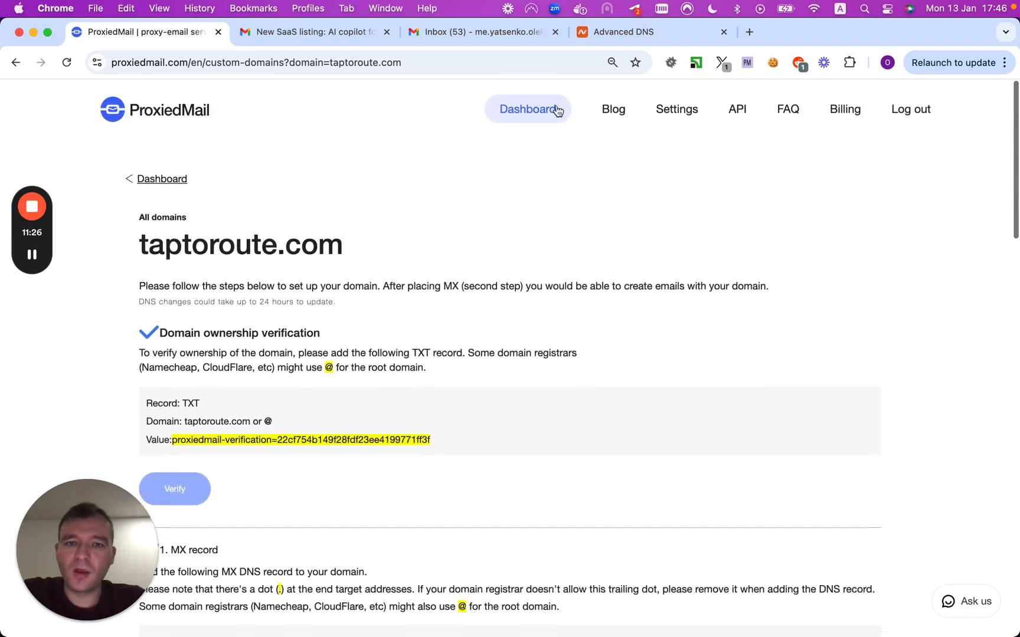
Step: On the Dashboard, cancel deleting the first proxy address and begin adding another real address
click(553, 108)
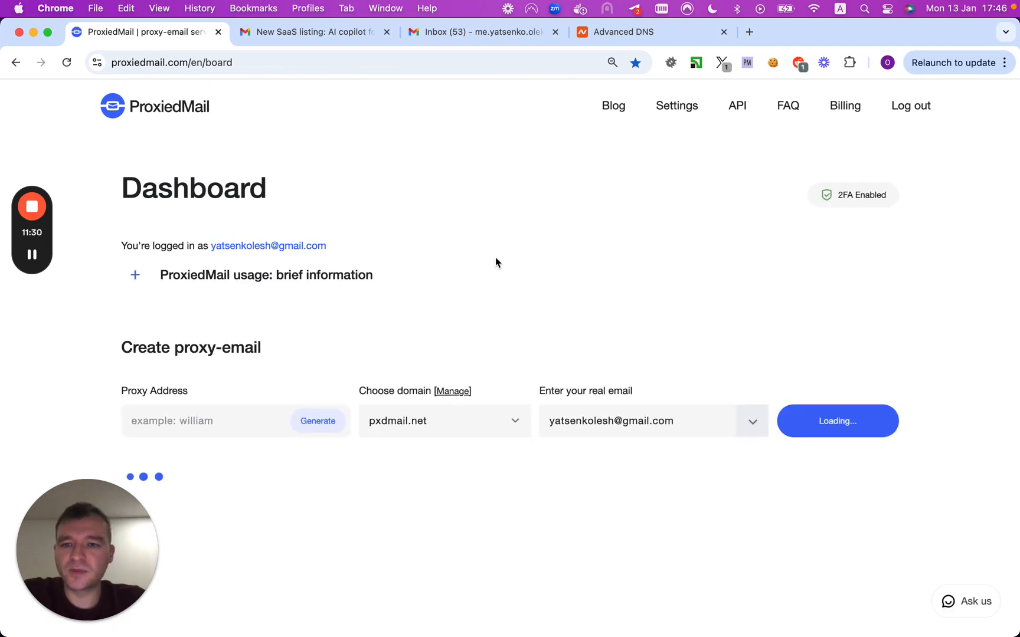
scroll(497, 262, down, 1)
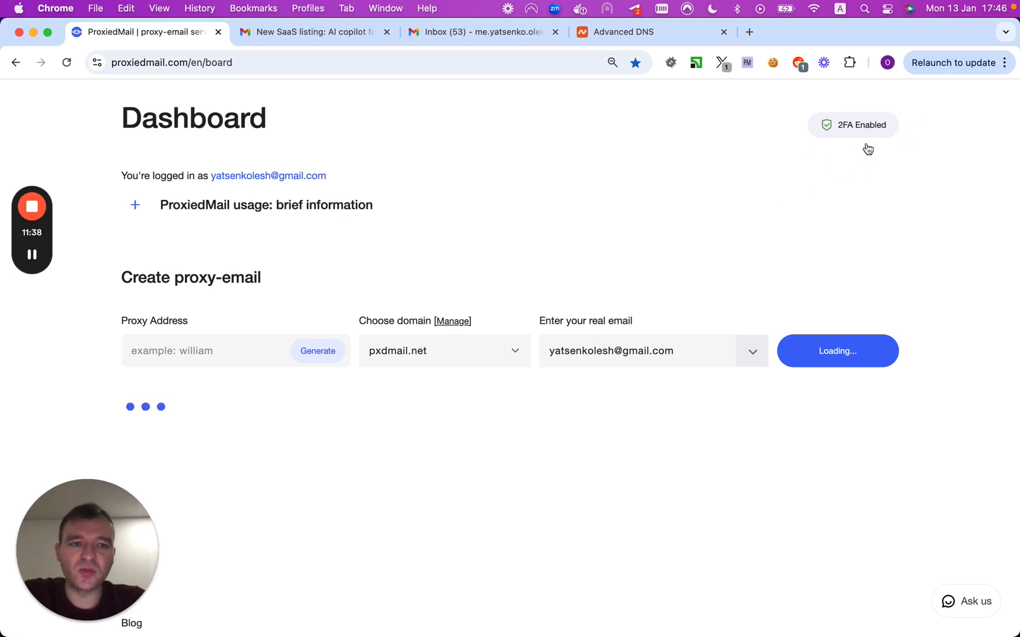
scroll(855, 205, down, 1)
scroll(855, 205, down, 7)
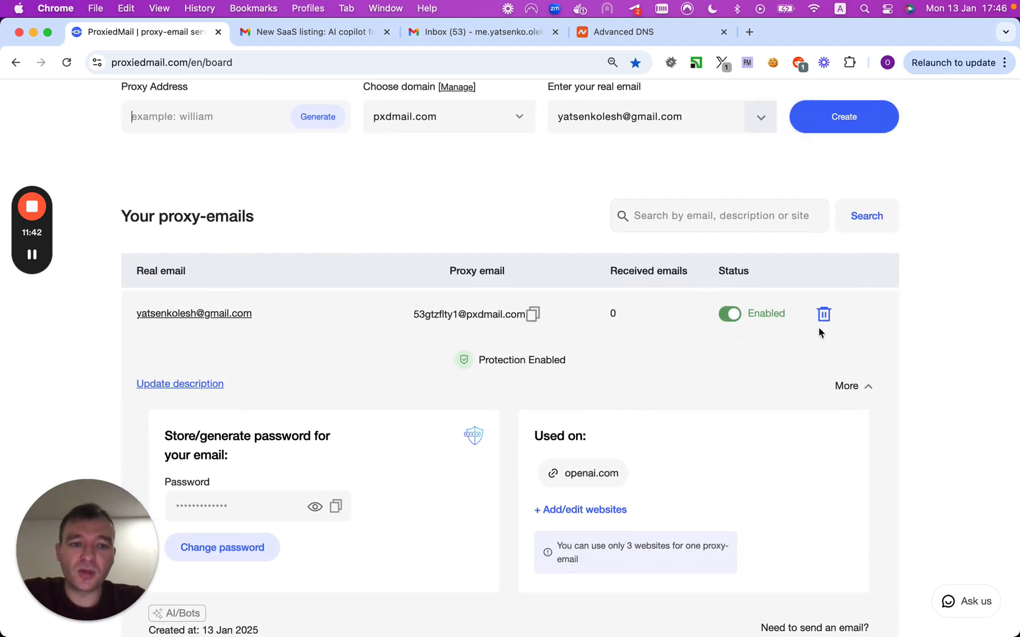
click(825, 316)
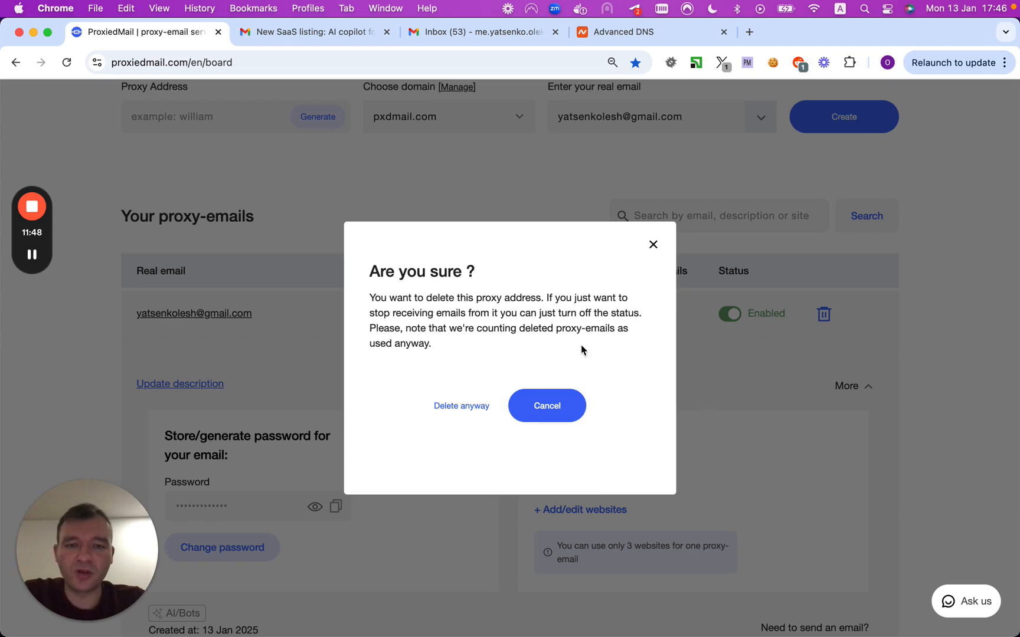
triple_click(549, 294)
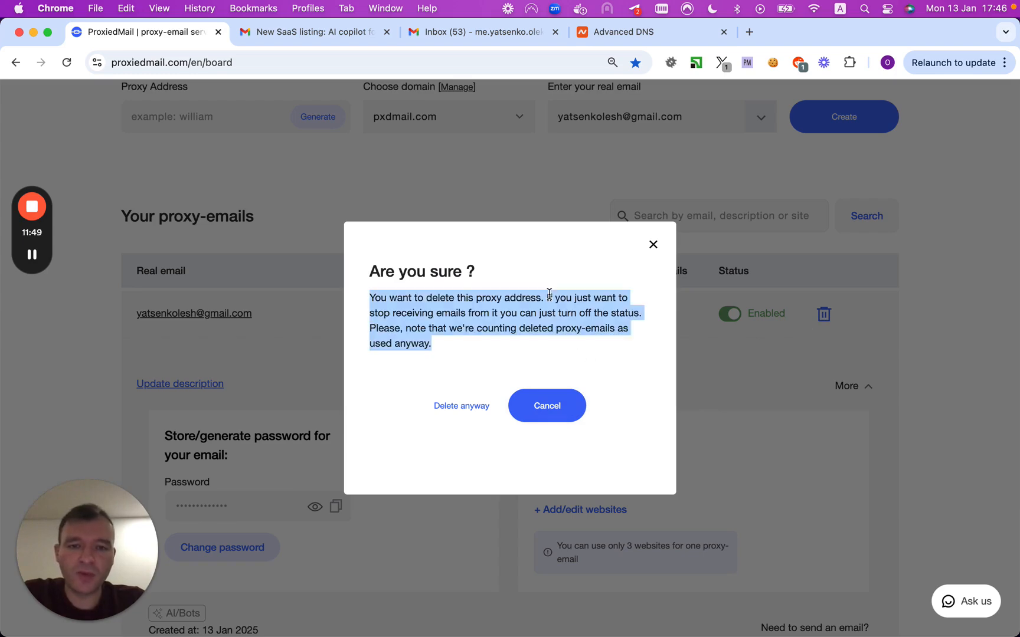
click(561, 405)
scroll(562, 403, down, 5)
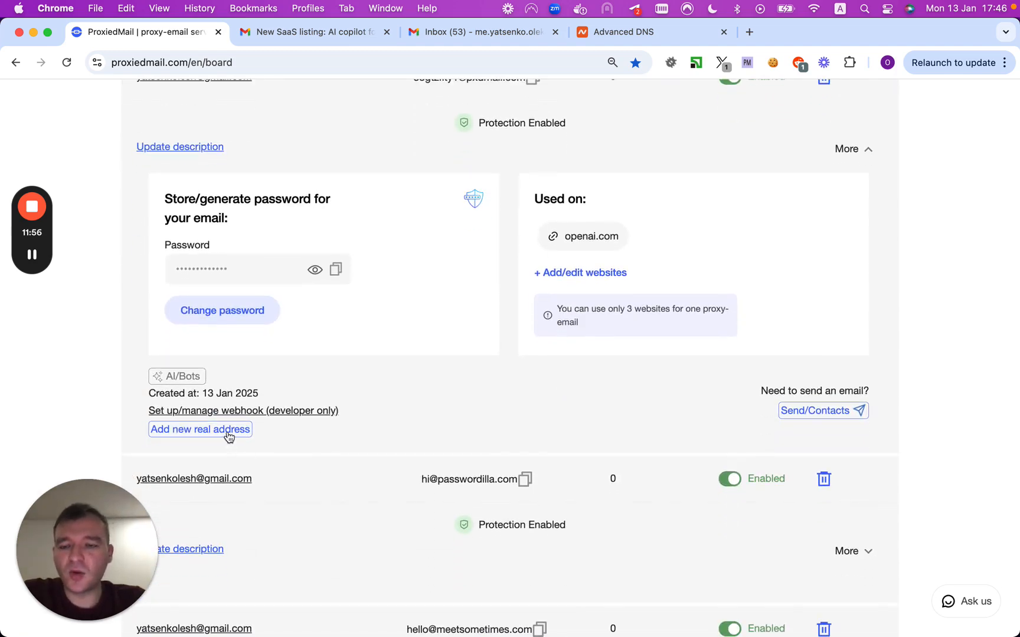
click(229, 436)
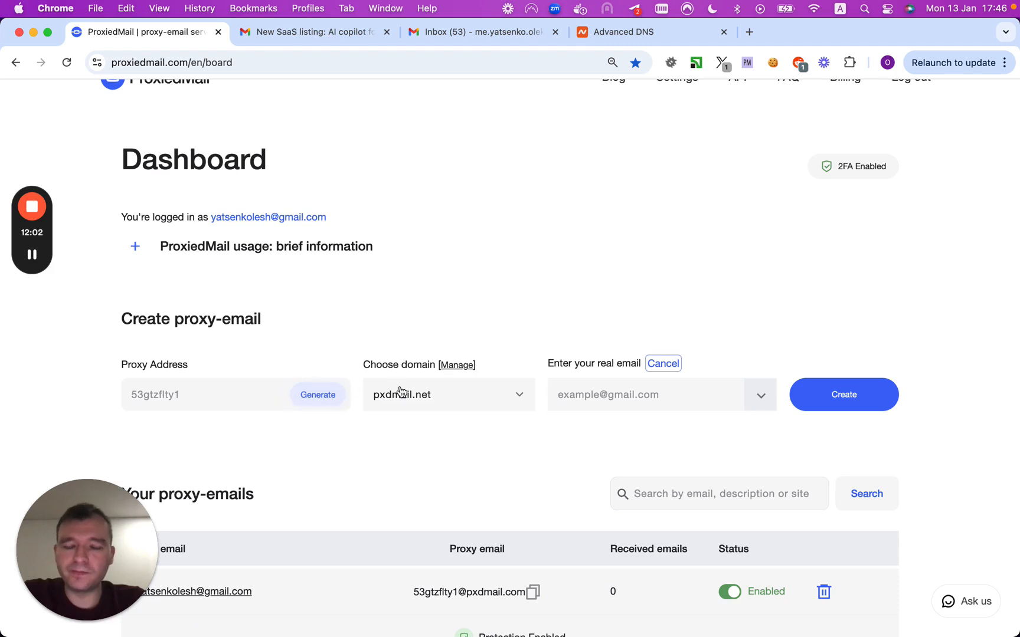
click(655, 368)
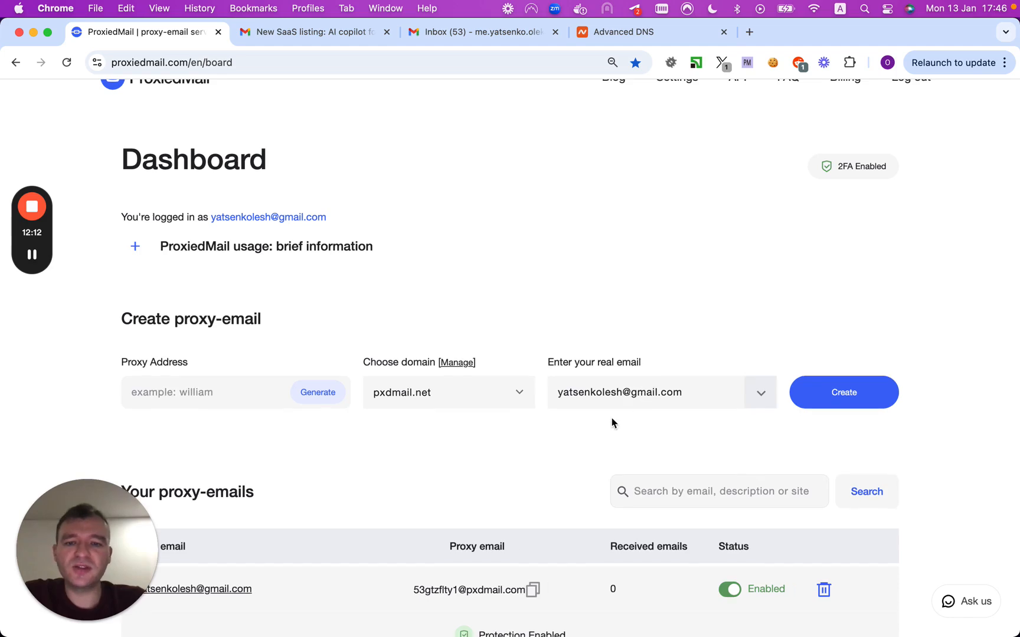
scroll(611, 423, down, 8)
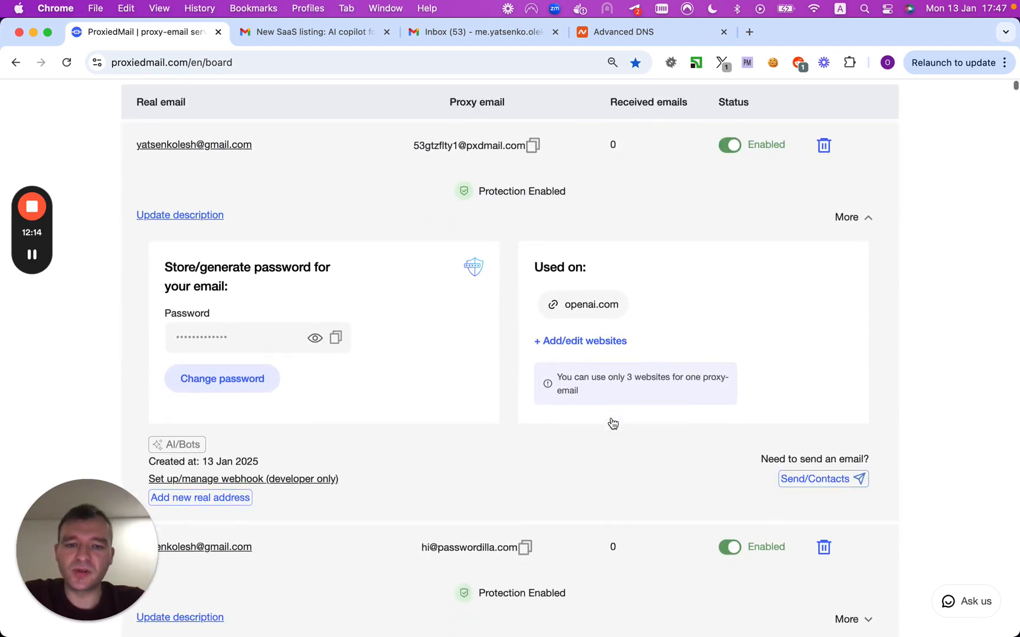
scroll(612, 423, down, 4)
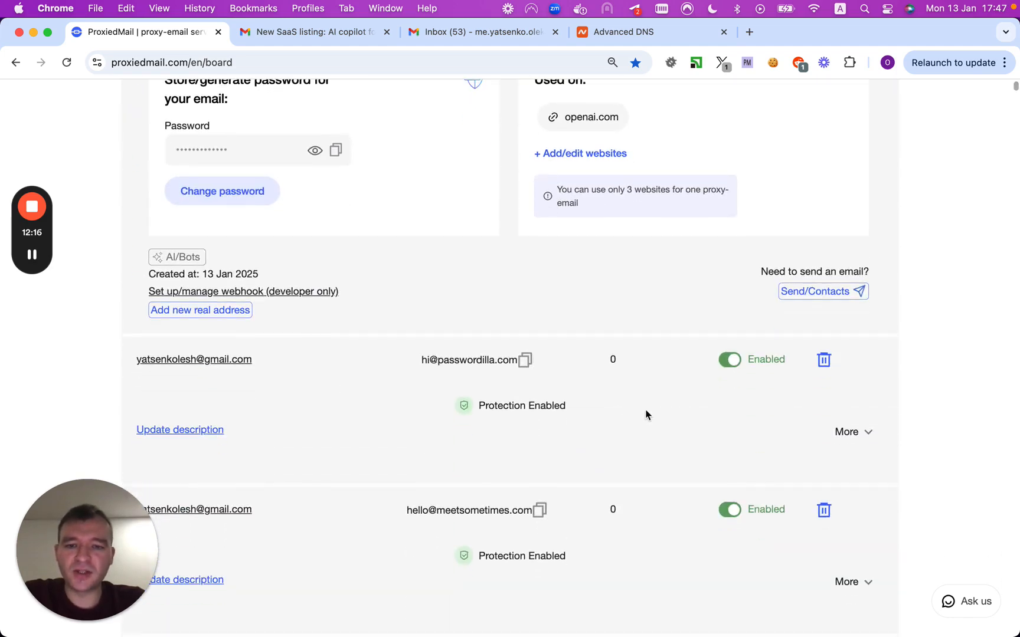
scroll(788, 437, down, 3)
scroll(791, 440, up, 1)
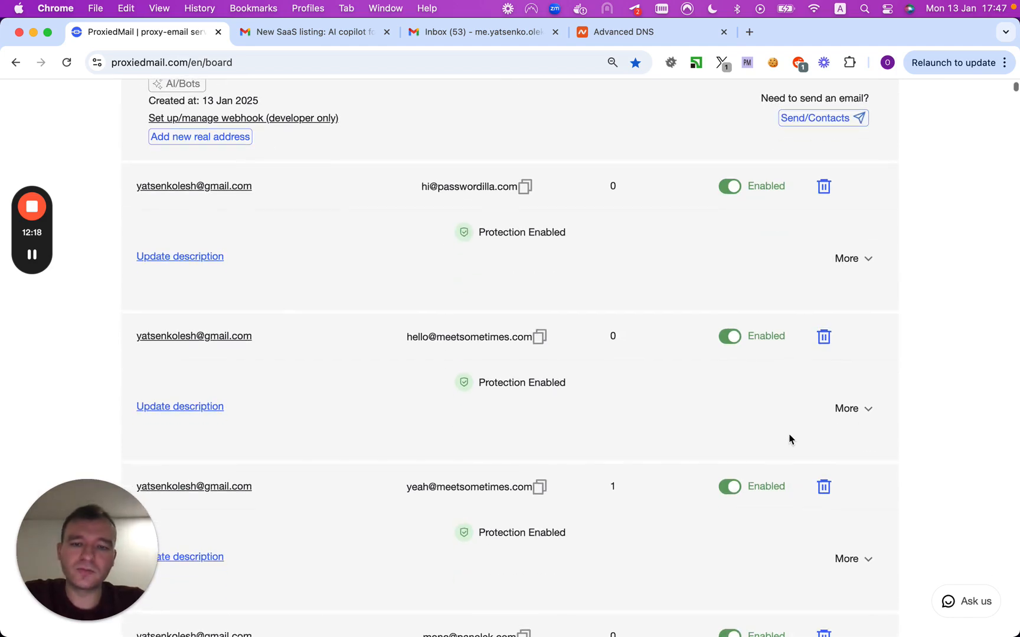
click(858, 264)
scroll(858, 264, down, 2)
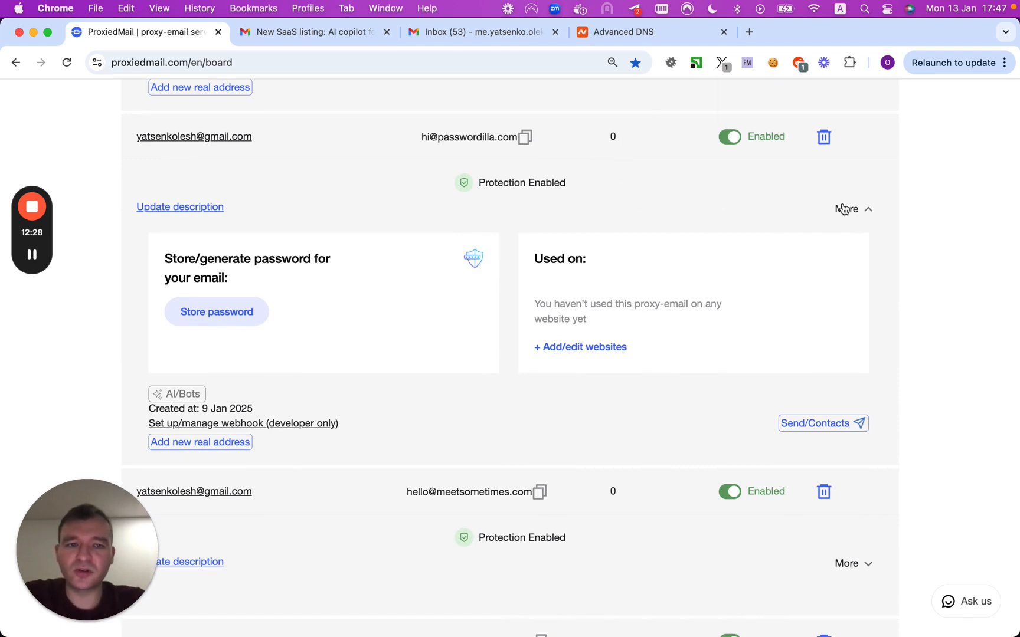
click(848, 220)
scroll(842, 300, down, 2)
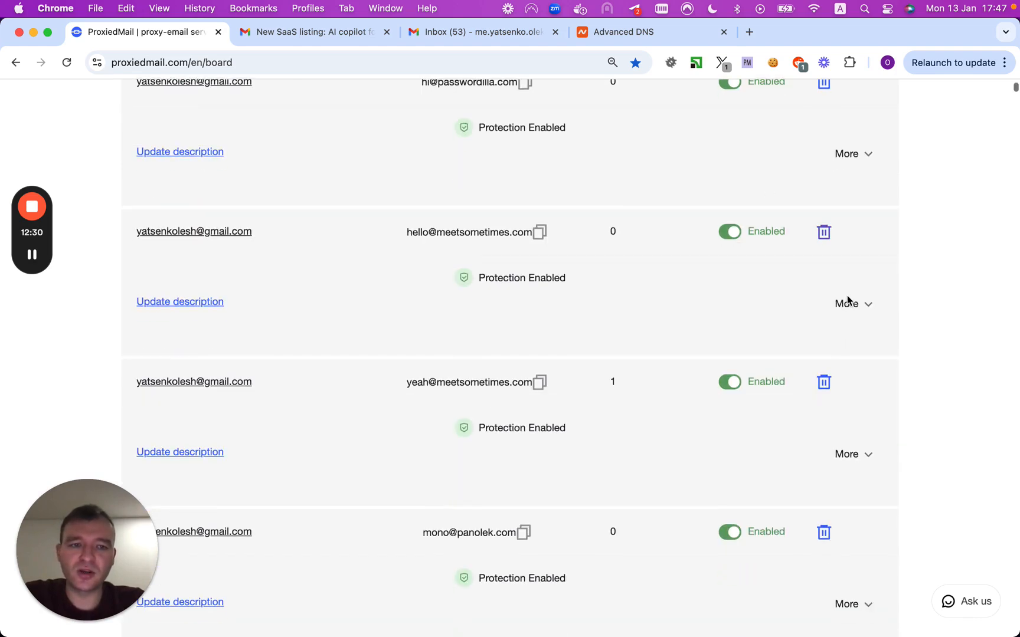
click(845, 308)
scroll(845, 313, down, 2)
scroll(845, 310, down, 5)
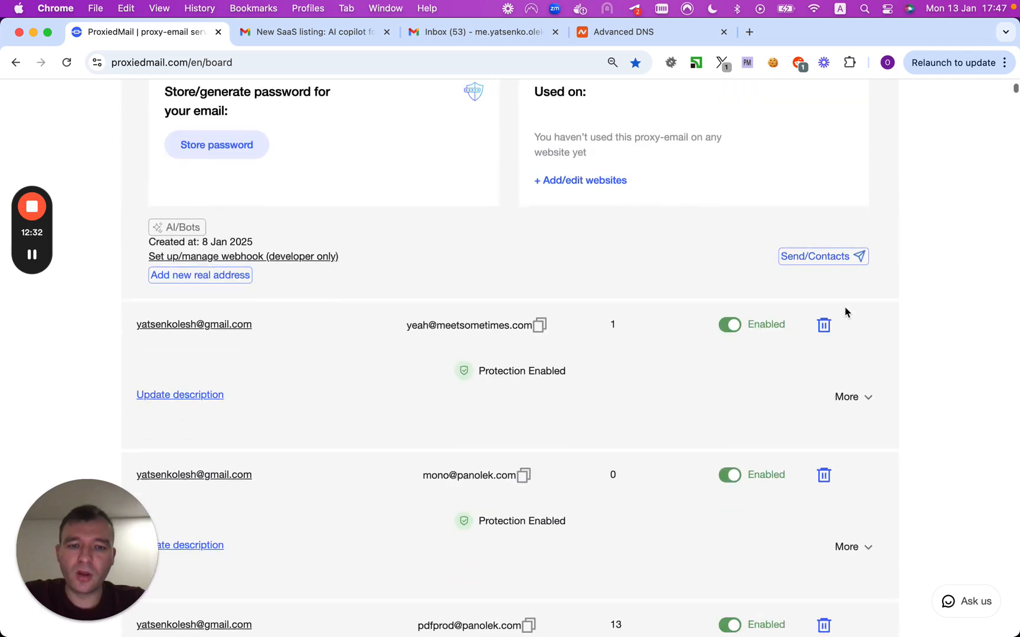
click(847, 391)
scroll(848, 394, down, 3)
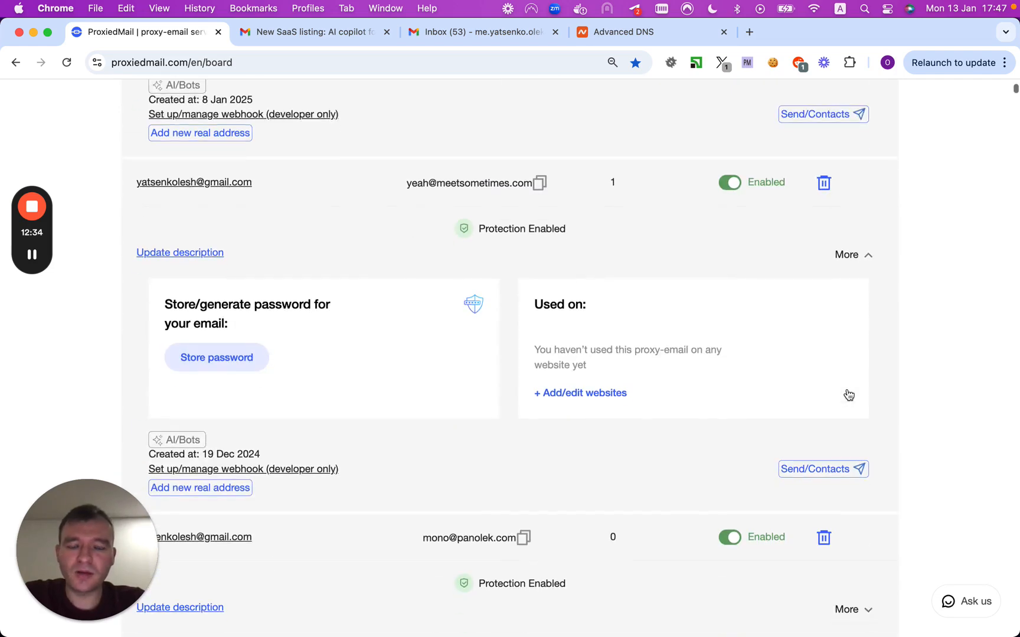
scroll(848, 394, down, 3)
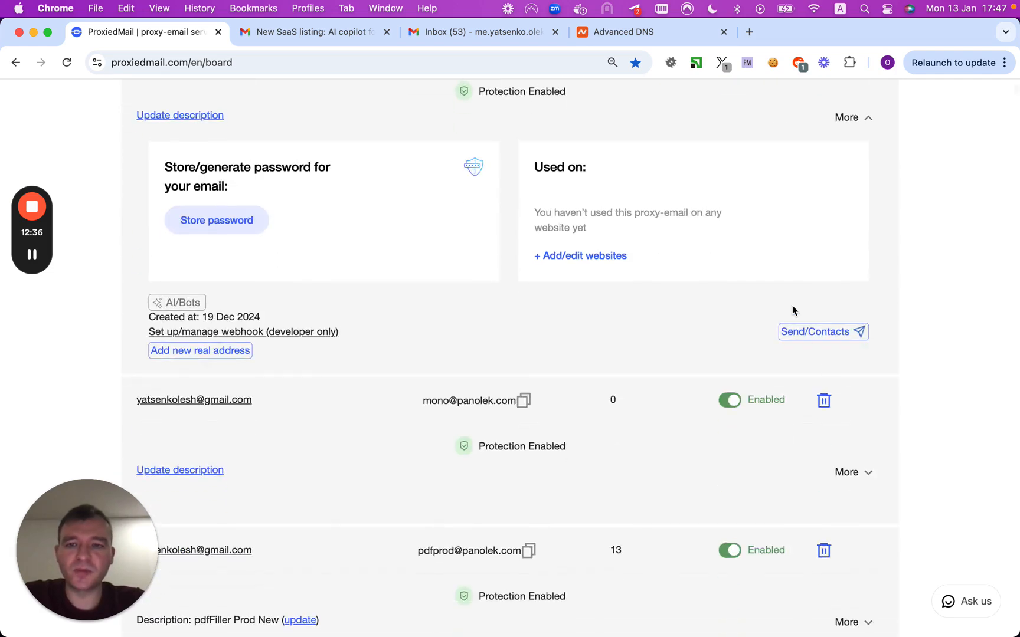
click(848, 472)
scroll(850, 475, down, 3)
scroll(850, 474, down, 3)
scroll(849, 473, up, 20)
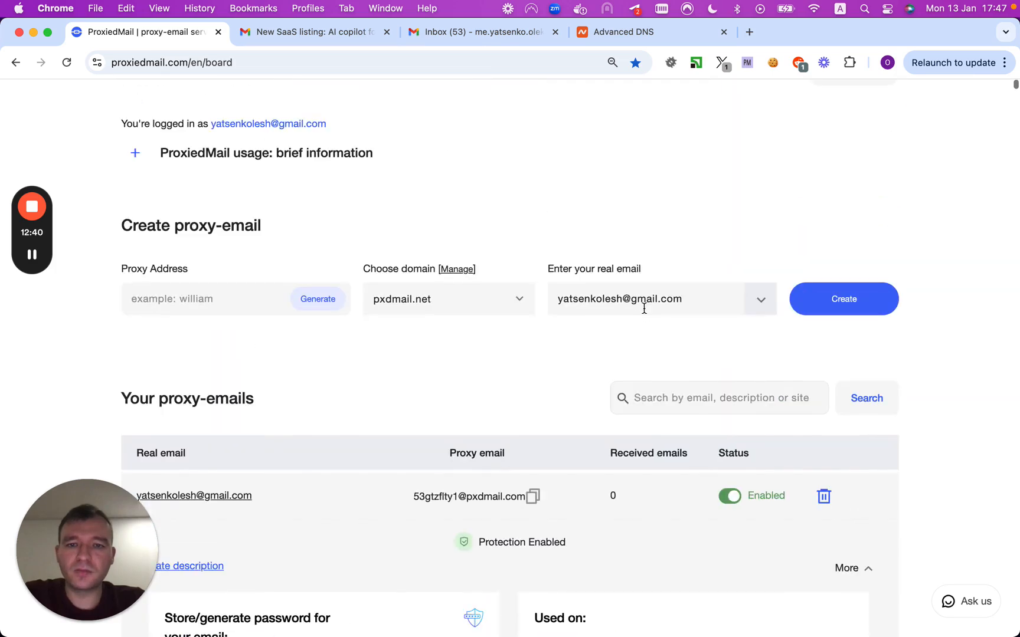
Step: Open the taptoroute.com Details page from the custom domains list
click(458, 269)
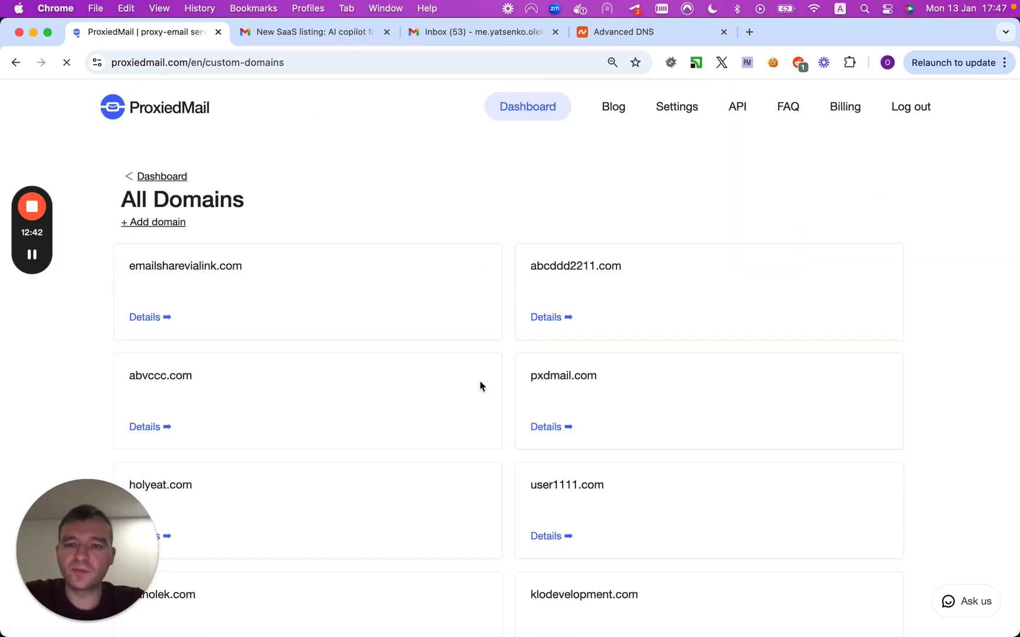
scroll(480, 386, down, 15)
scroll(480, 387, up, 6)
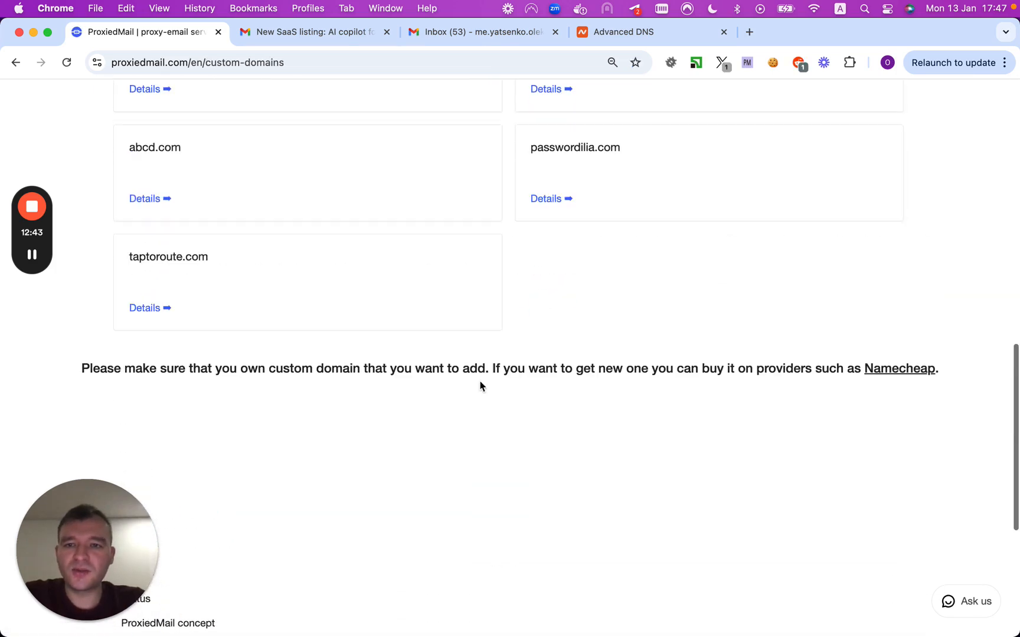
click(166, 309)
Step: Scroll to the DKIM section and select the _domainkey part of its CNAME host
scroll(213, 393, down, 10)
scroll(213, 392, down, 6)
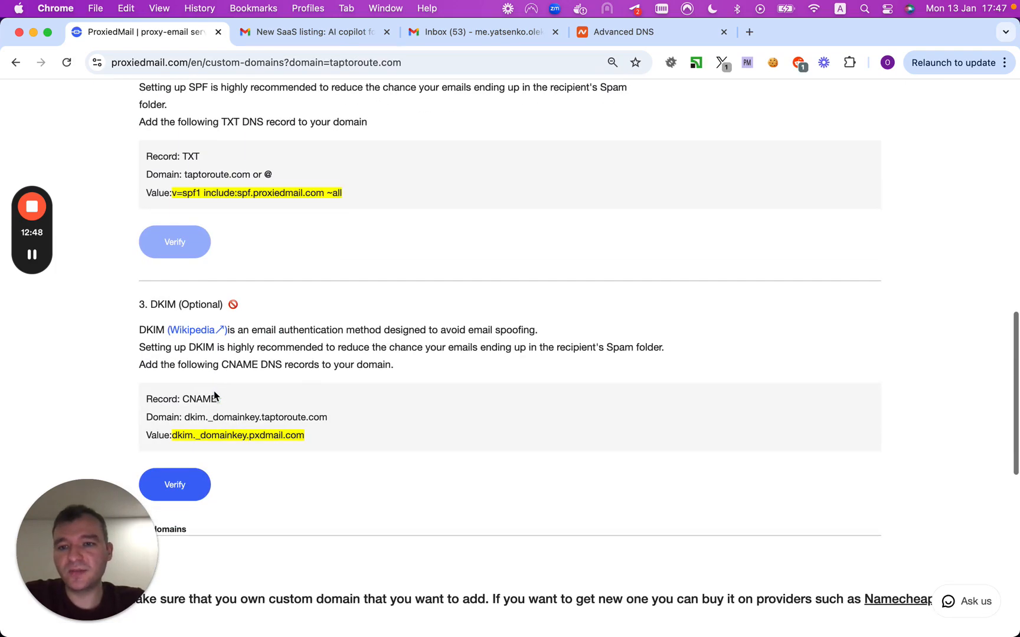
scroll(214, 391, up, 5)
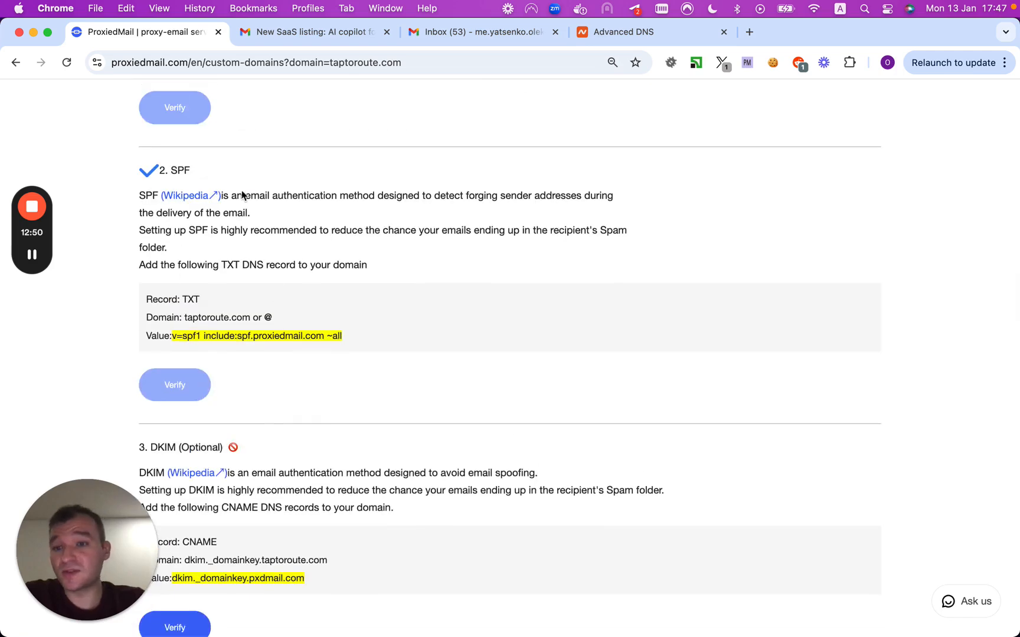
scroll(248, 275, down, 4)
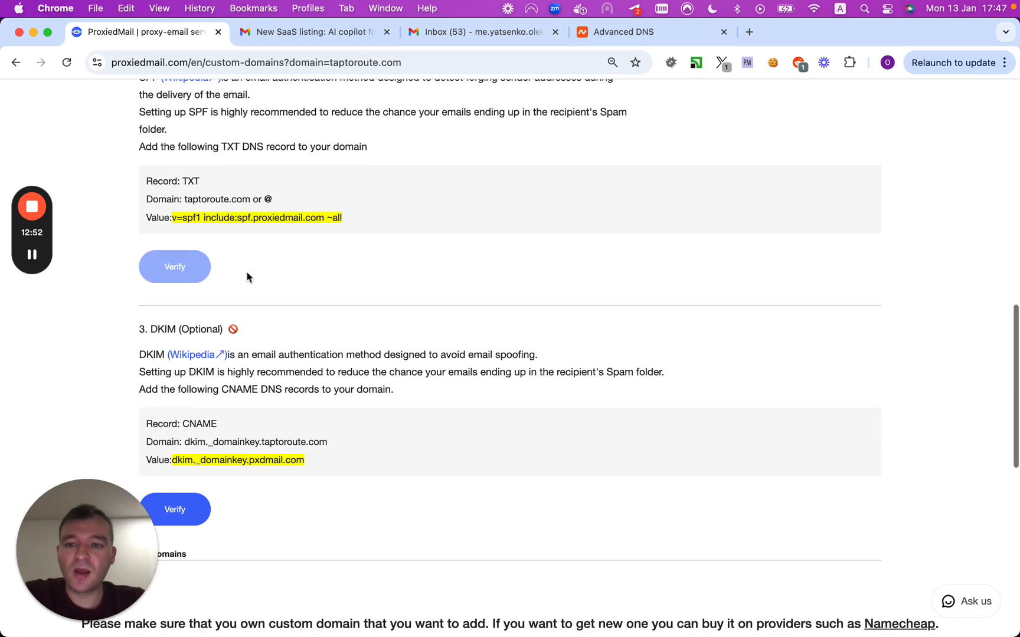
scroll(247, 273, down, 2)
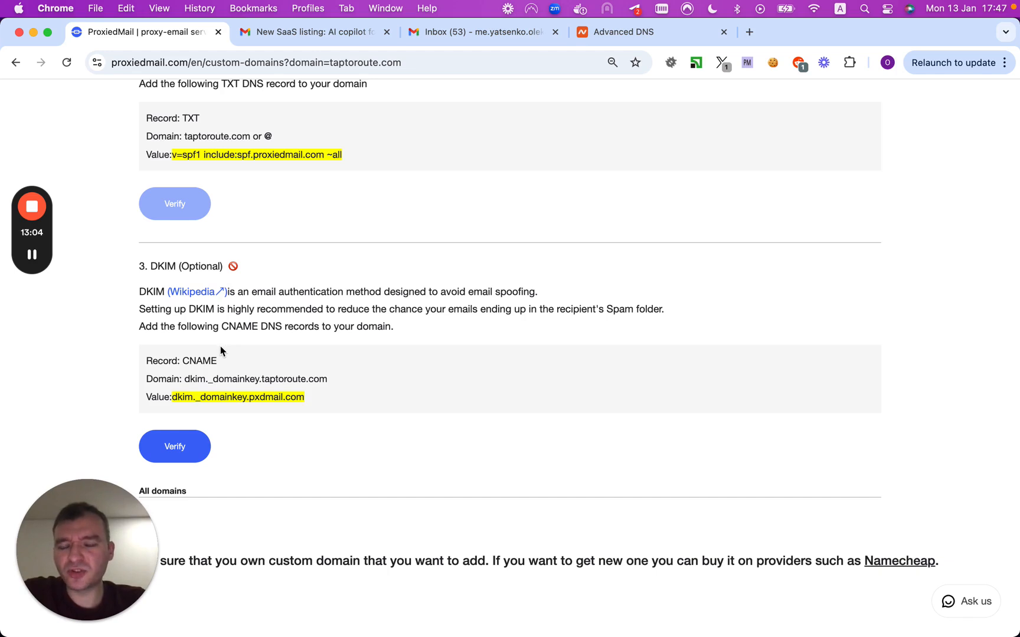
double_click(158, 265)
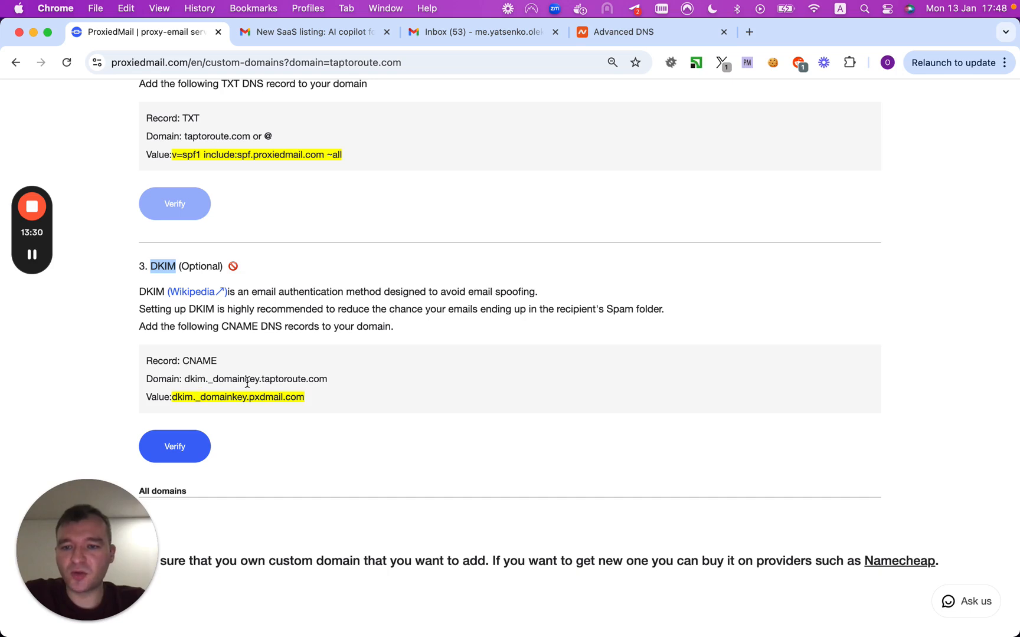
drag(260, 381, 208, 380)
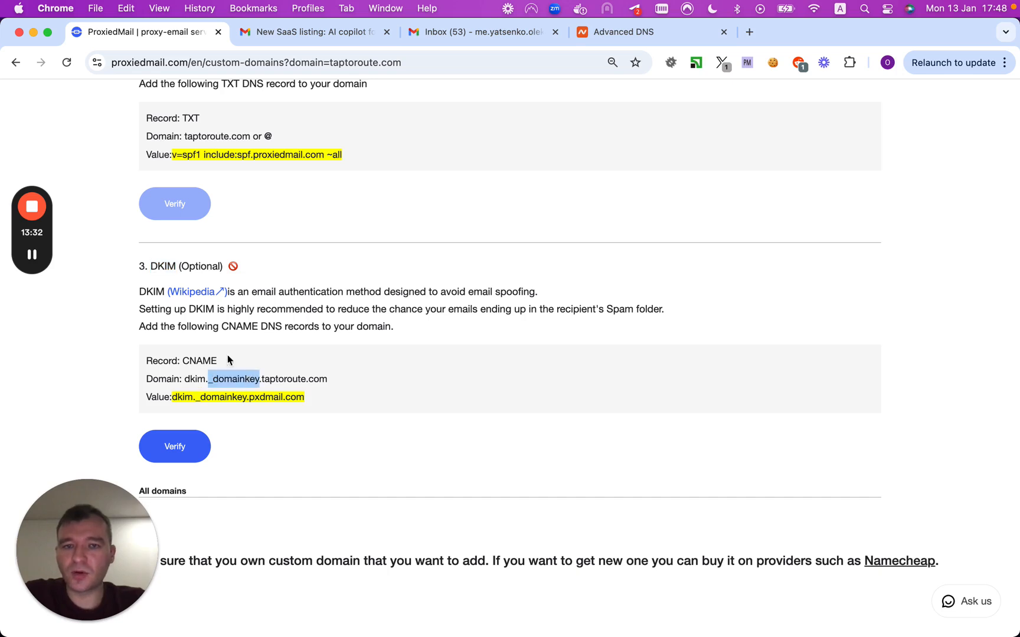
Step: Add a new CNAME record row to taptoroute.com's Namecheap DNS records
click(645, 31)
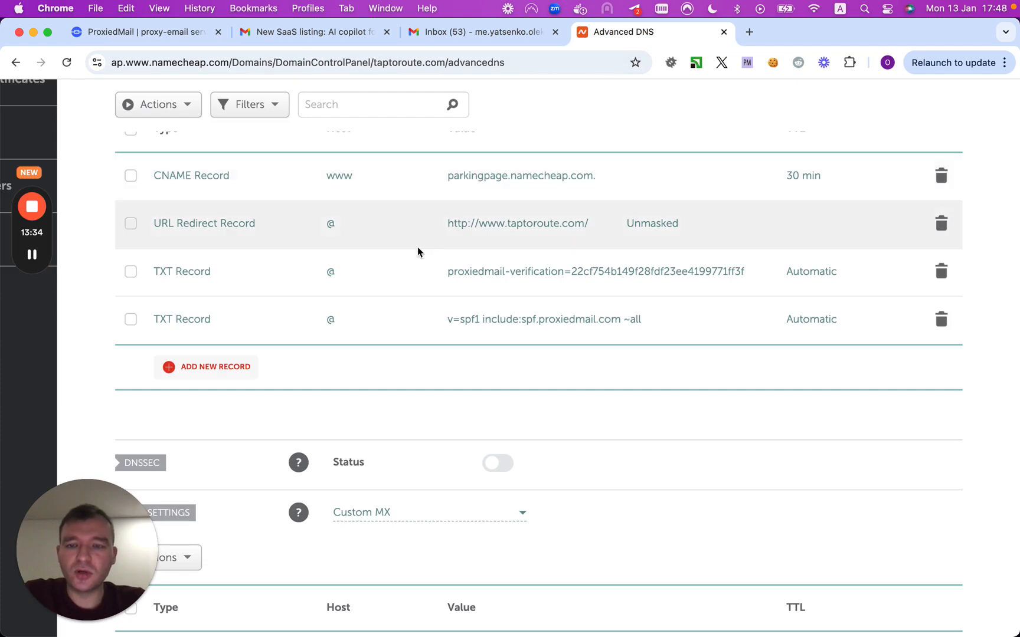
click(247, 367)
scroll(221, 423, down, 2)
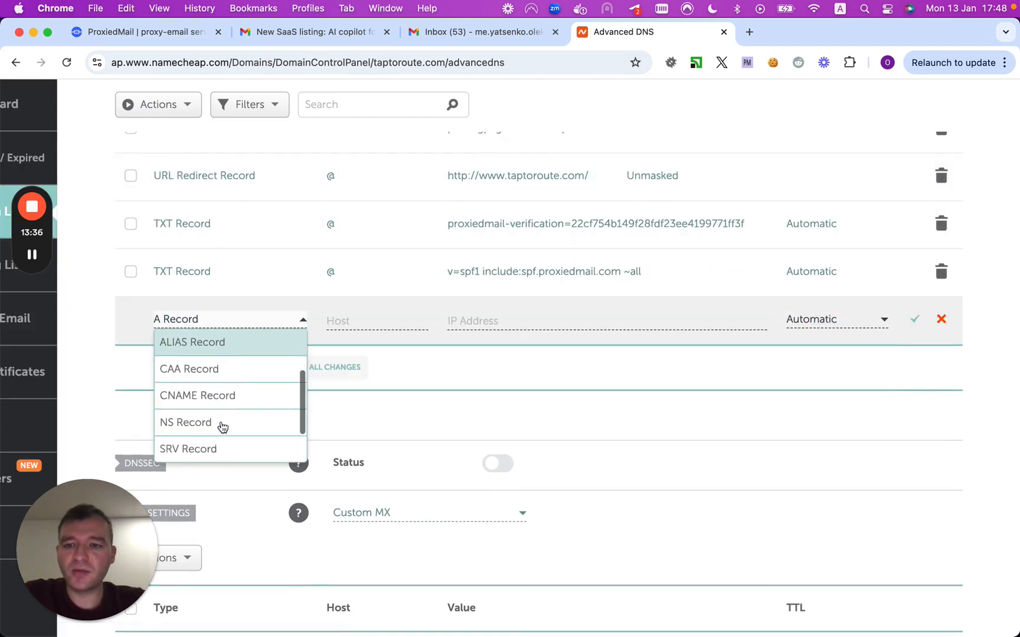
click(230, 404)
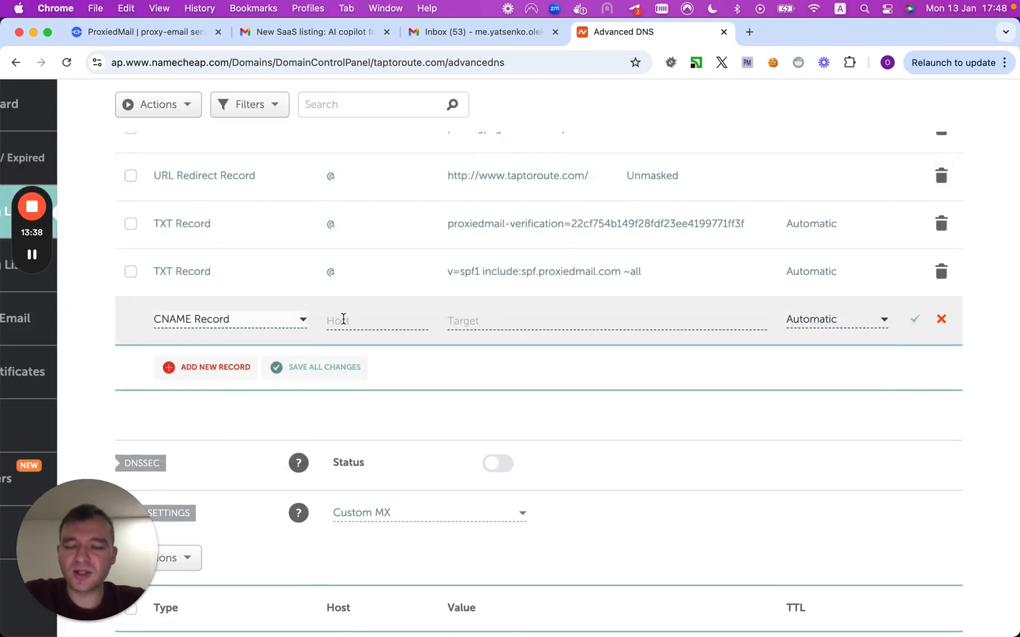
click(330, 35)
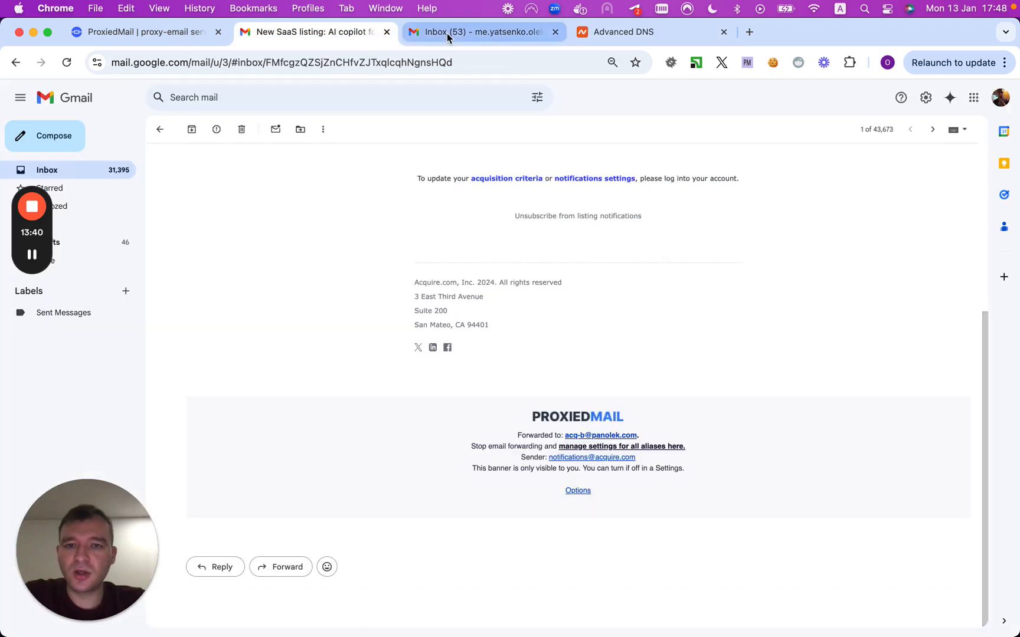
click(425, 34)
click(195, 35)
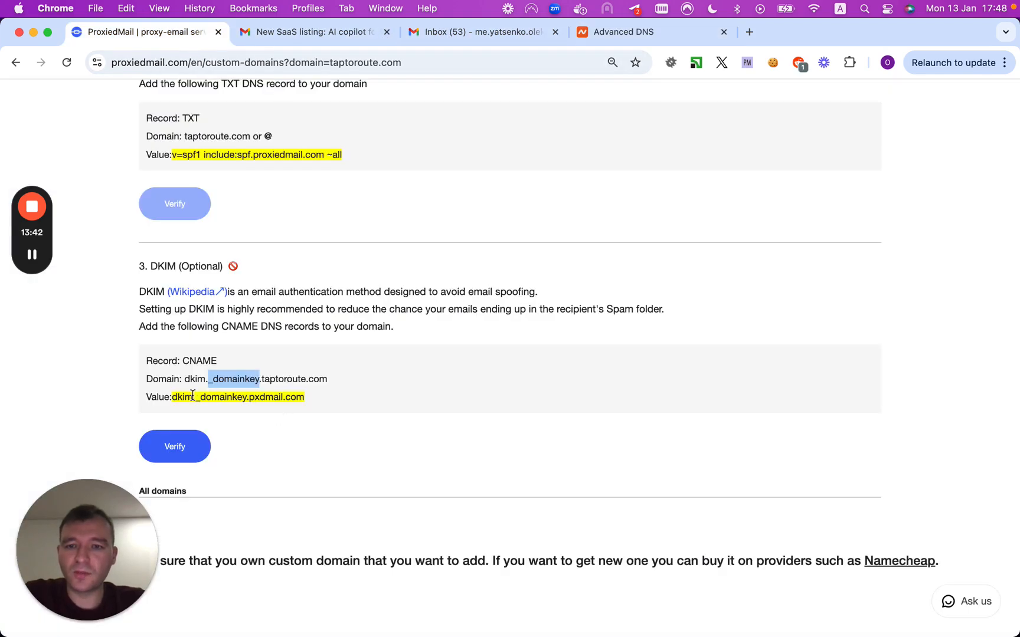
Step: Copy the DKIM value and select the dkim._domainkey host in ProxiedMail's instructions
double_click(185, 397)
drag(199, 399, 342, 401)
key(super+c)
click(660, 33)
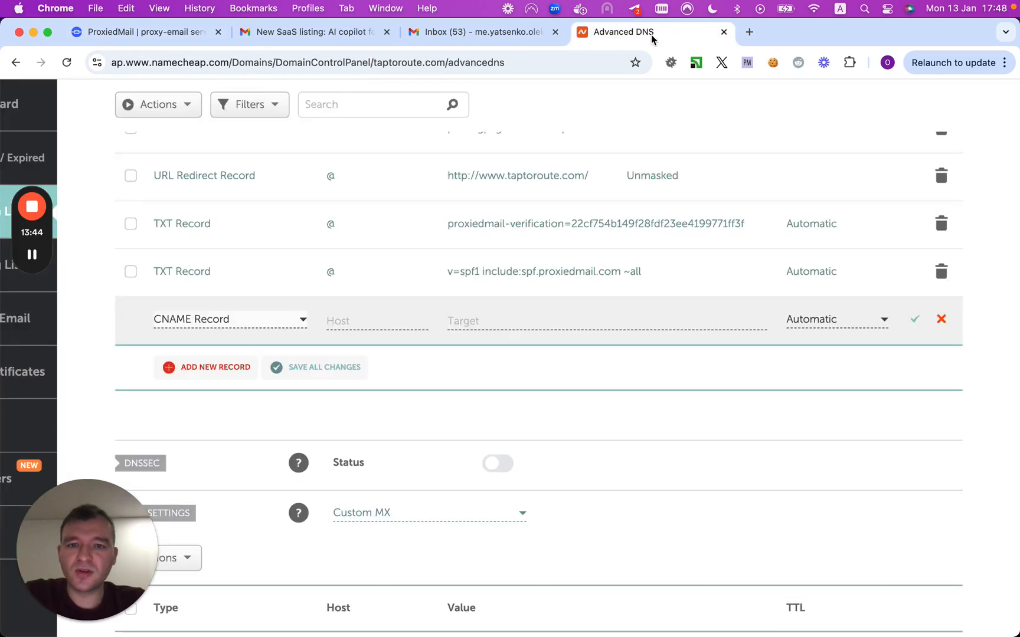
click(179, 38)
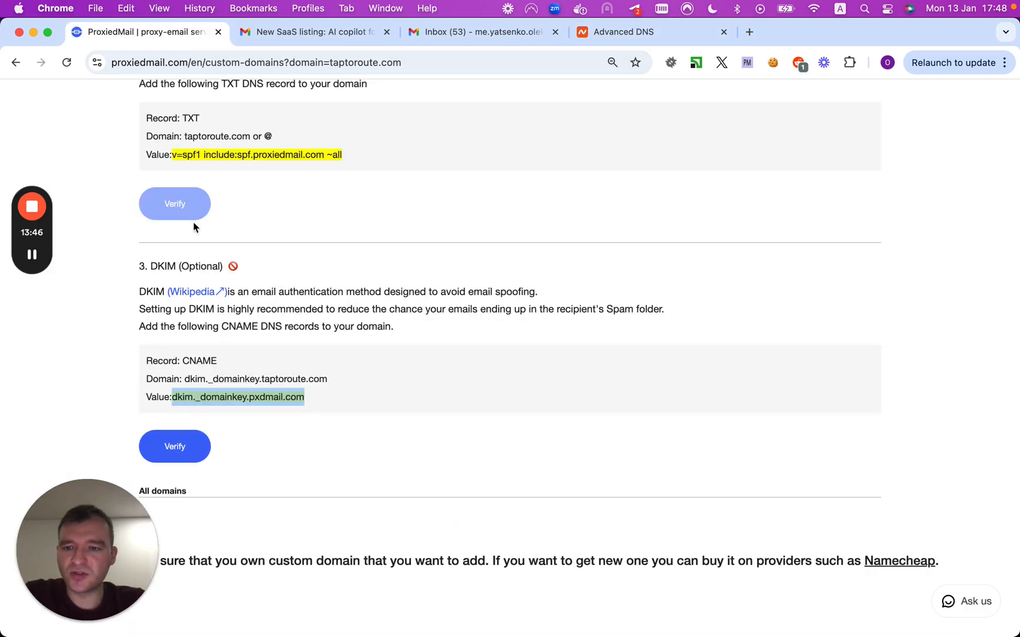
double_click(198, 379)
drag(198, 378, 292, 376)
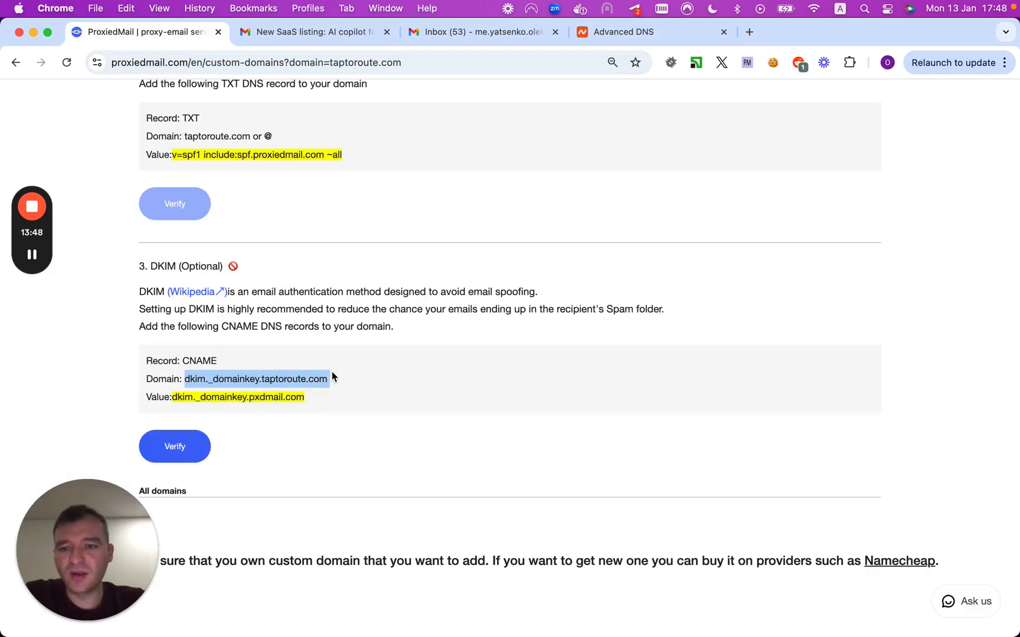
double_click(192, 379)
drag(193, 378, 244, 376)
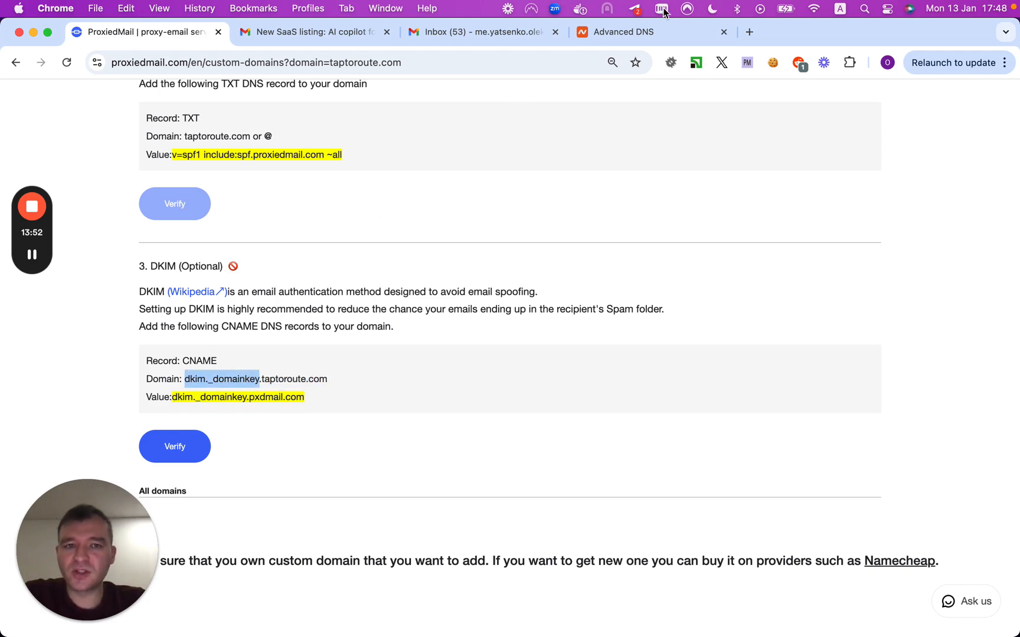
Step: Paste dkim._domainkey into the new CNAME record's Host field in Namecheap
click(647, 32)
click(394, 322)
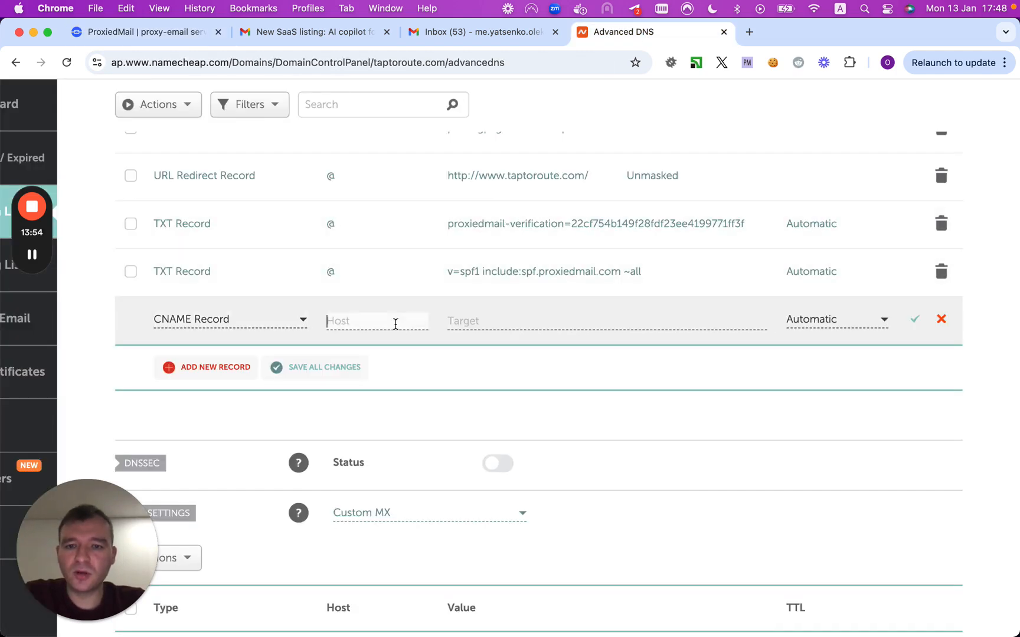
click(146, 32)
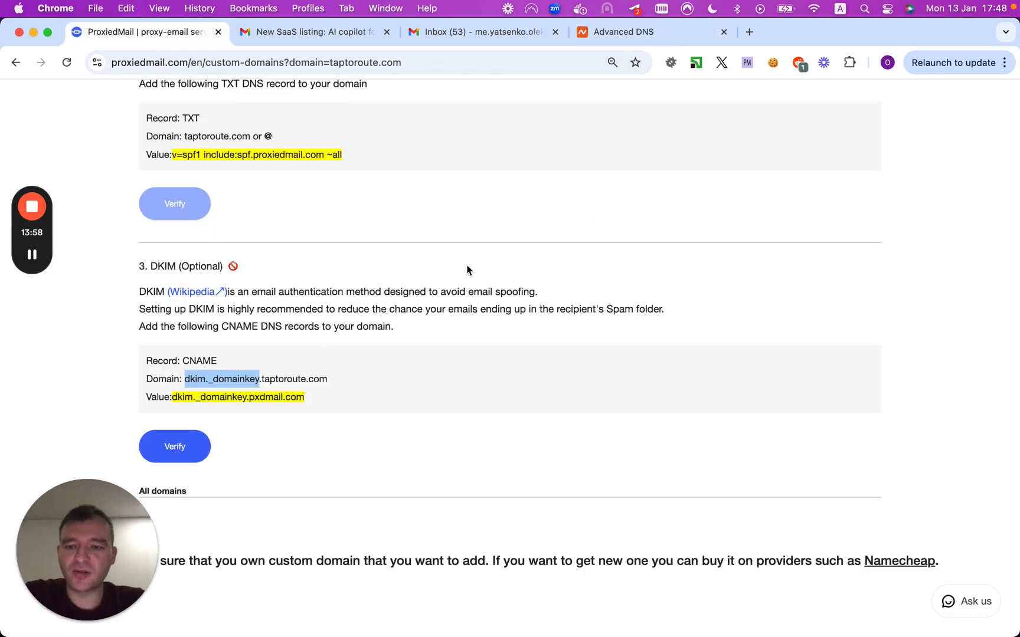
click(659, 34)
click(376, 321)
key(super+v)
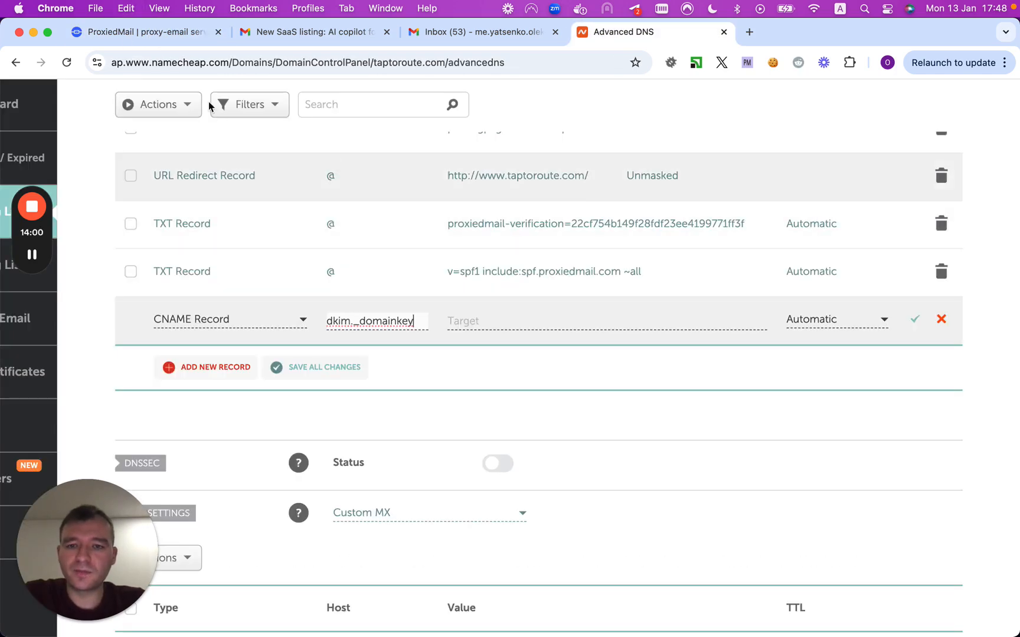
Step: Set the CNAME target to dkim._domainkey.pxdmail.com and save the record
click(146, 33)
drag(173, 399, 348, 405)
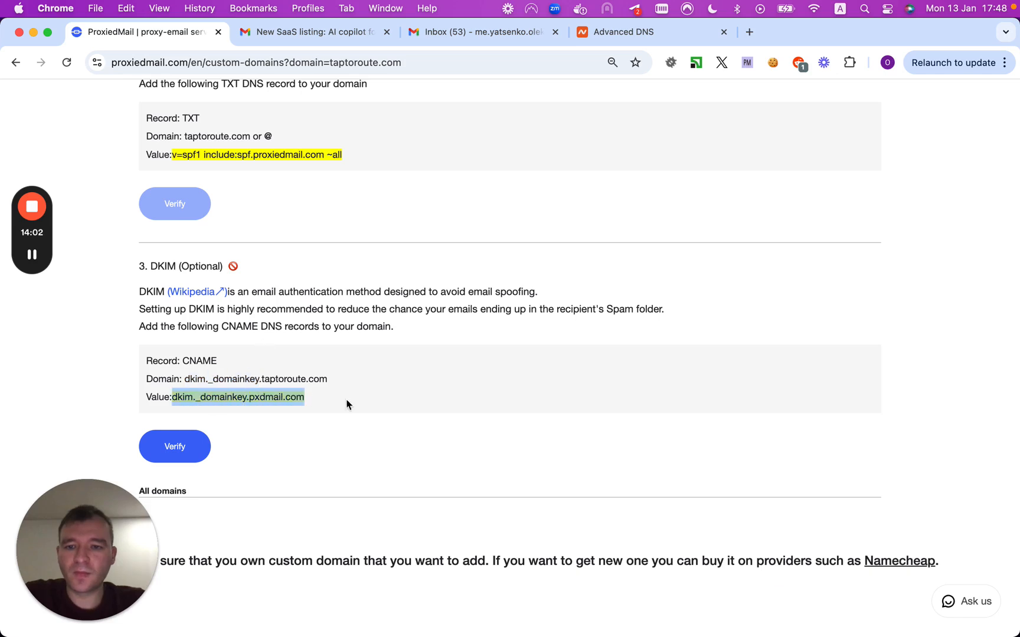
click(614, 33)
click(480, 322)
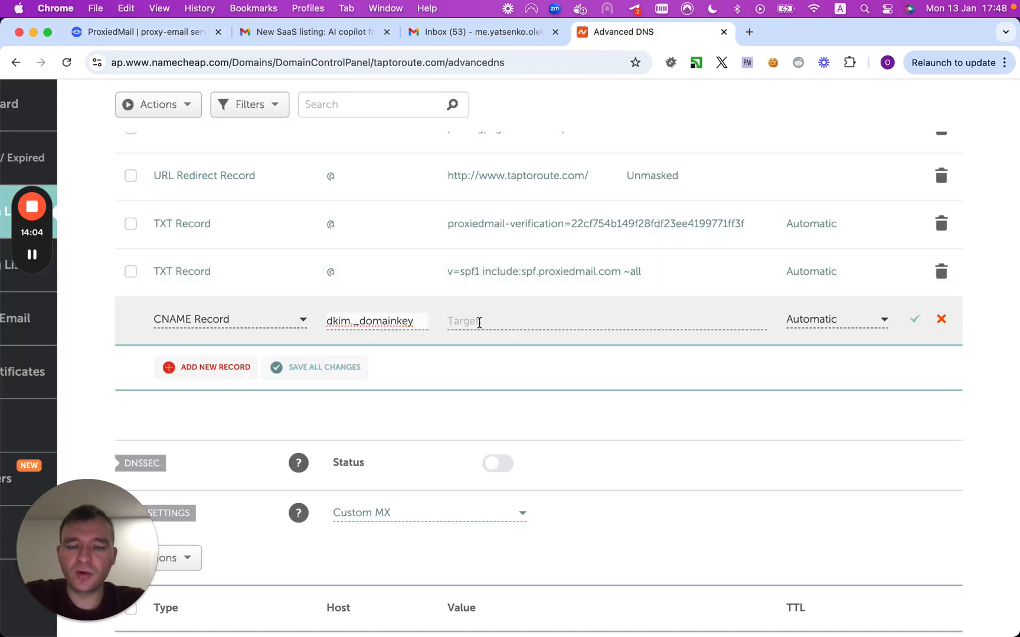
key(super+v)
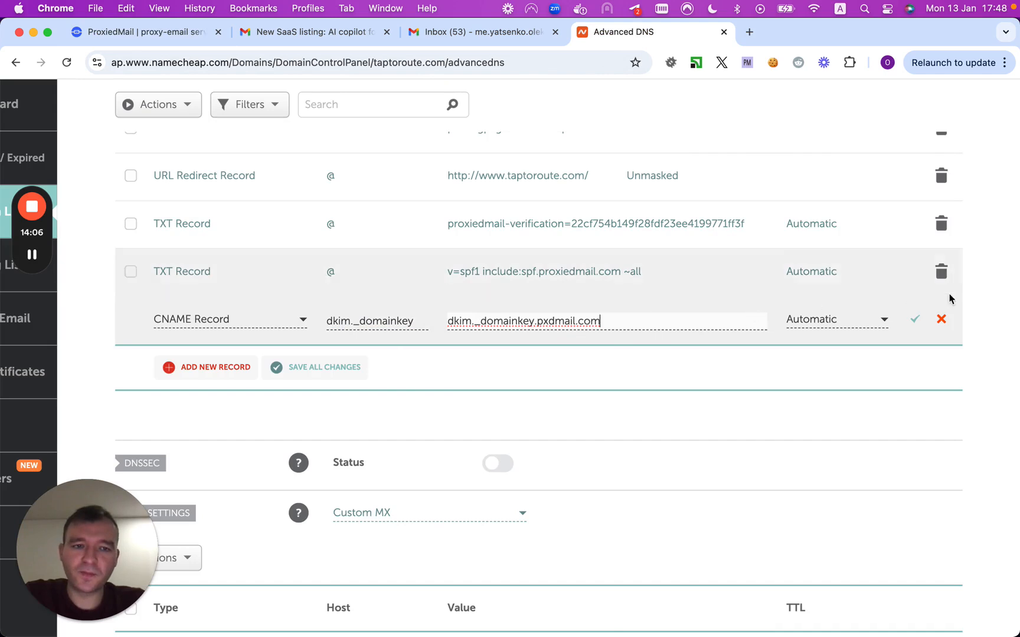
click(917, 322)
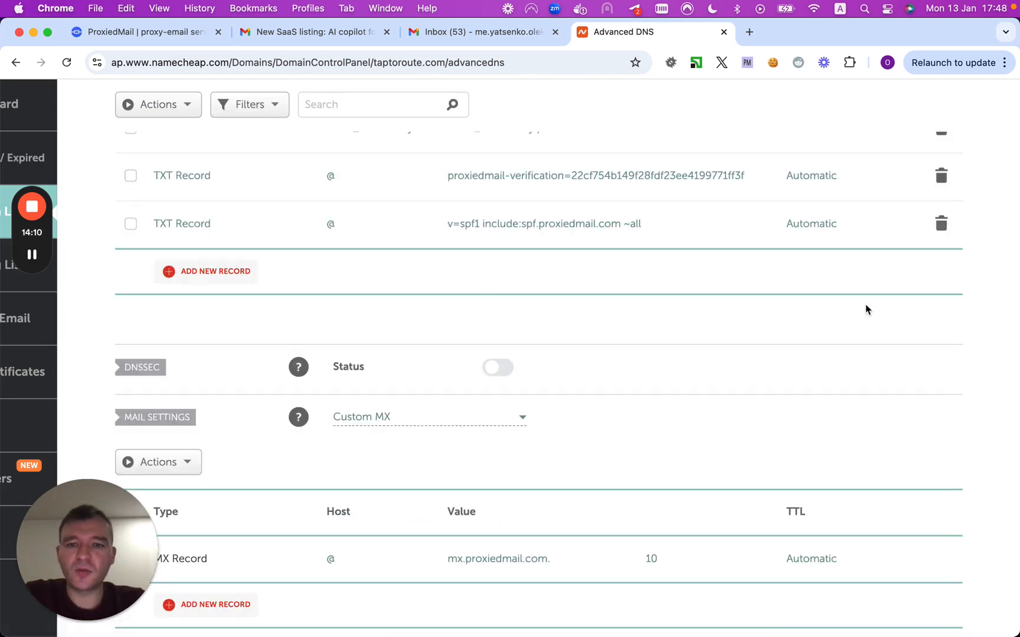
Step: Try DKIM verification for taptoroute.com three times, then return to the ProxiedMail Dashboard
scroll(876, 310, up, 3)
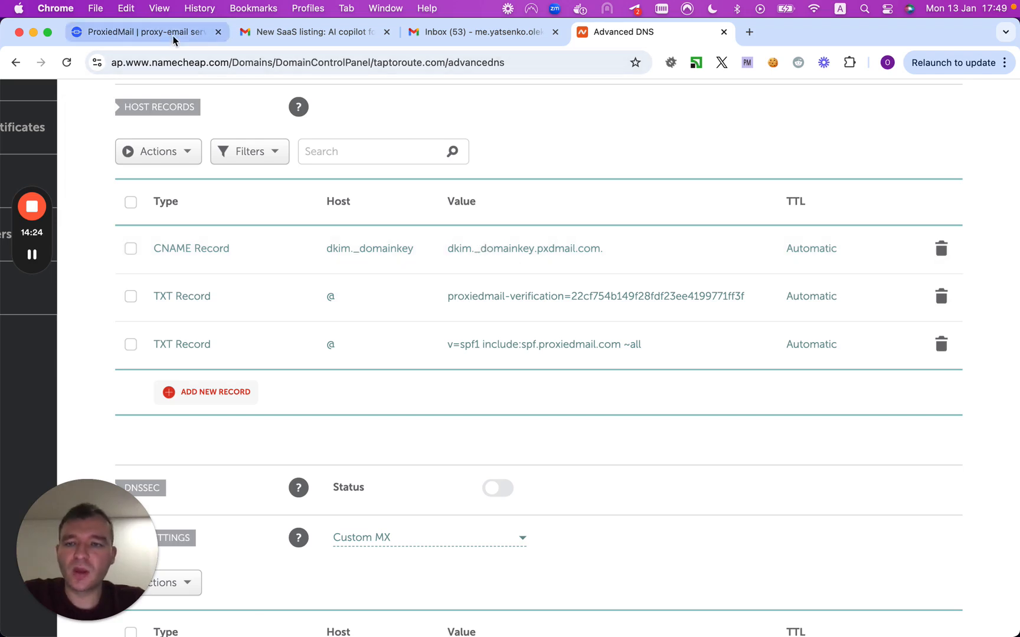
click(142, 32)
click(191, 449)
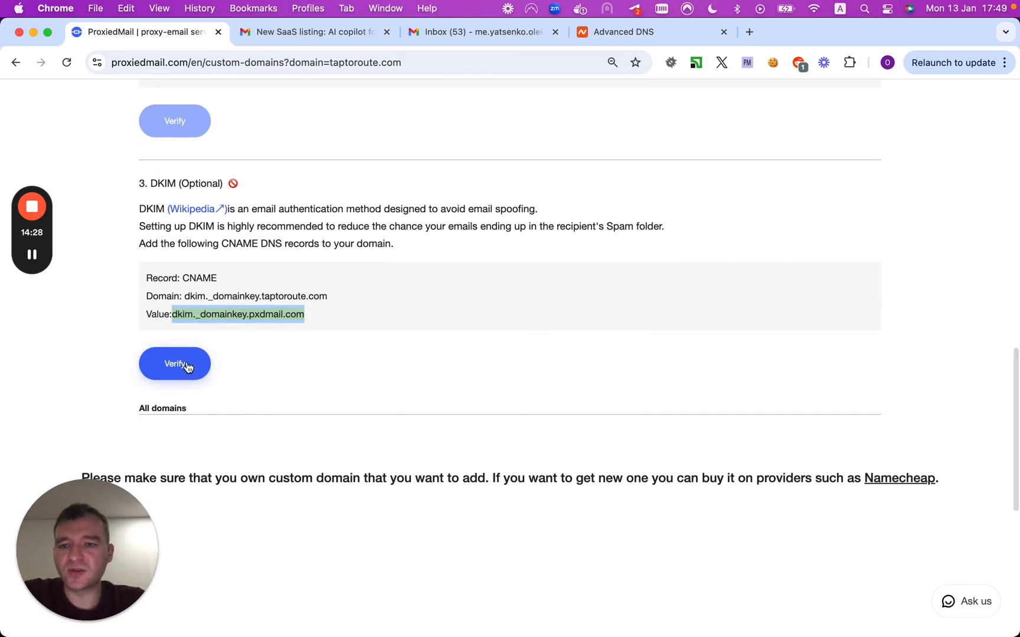
click(188, 365)
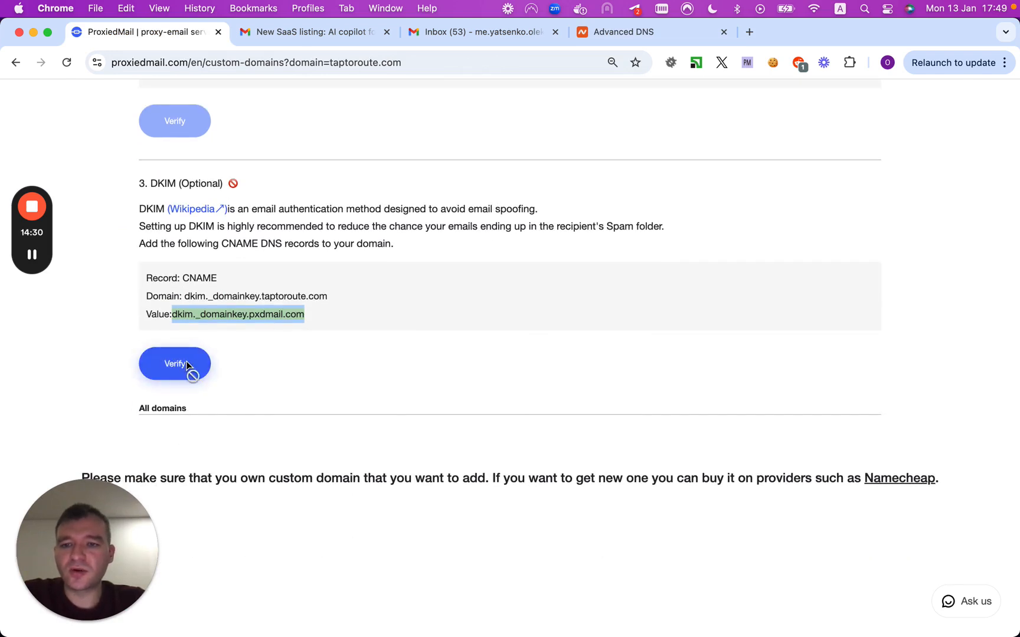
click(186, 363)
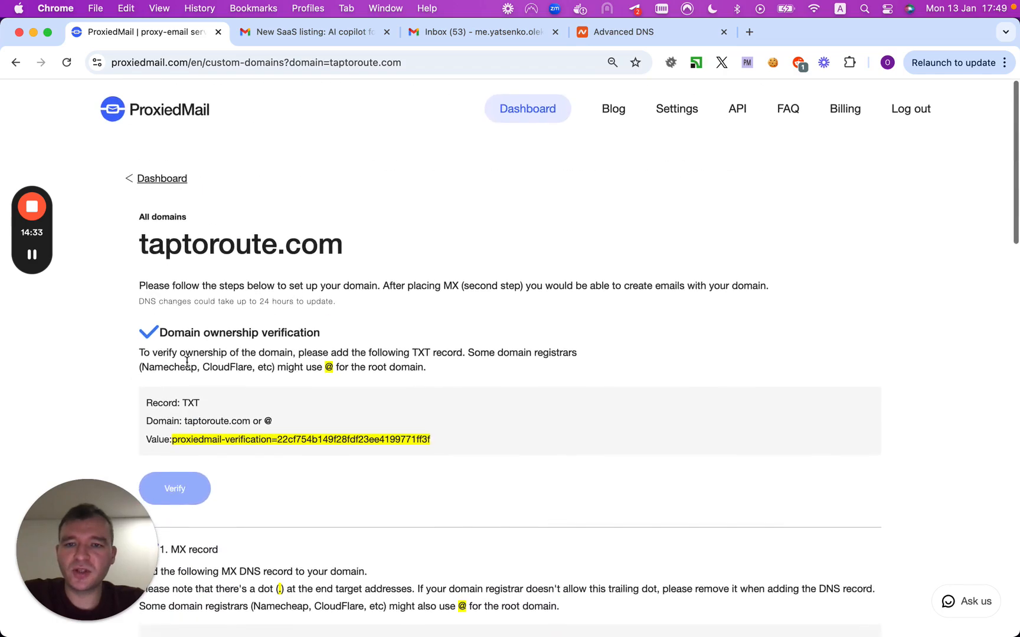
click(513, 111)
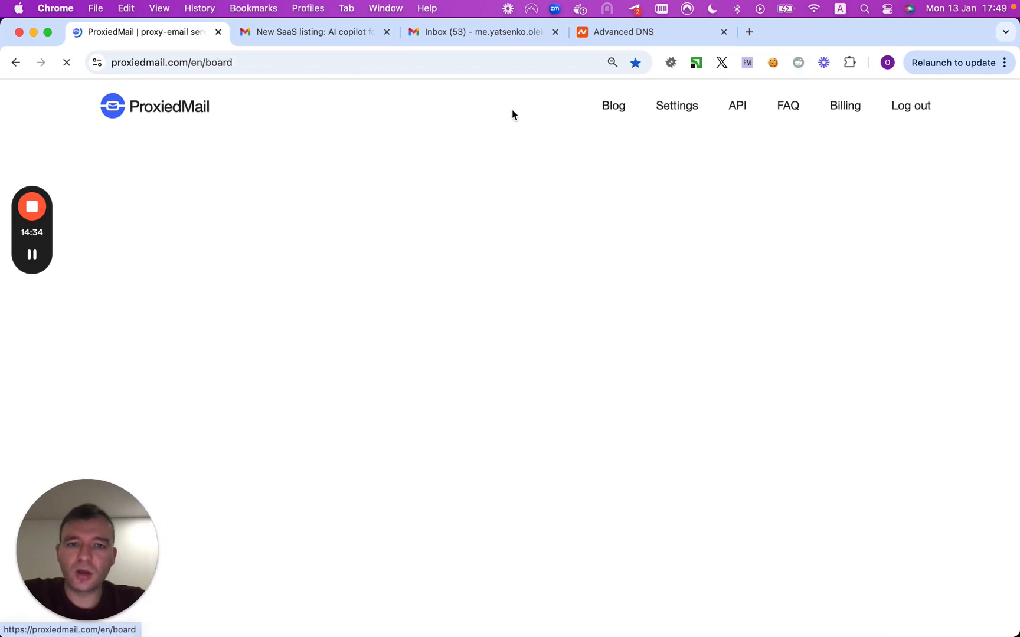
Step: Search 'check cnam' in a new tab and open MxToolbox's CNAME Lookup result
click(751, 33)
text(check n)
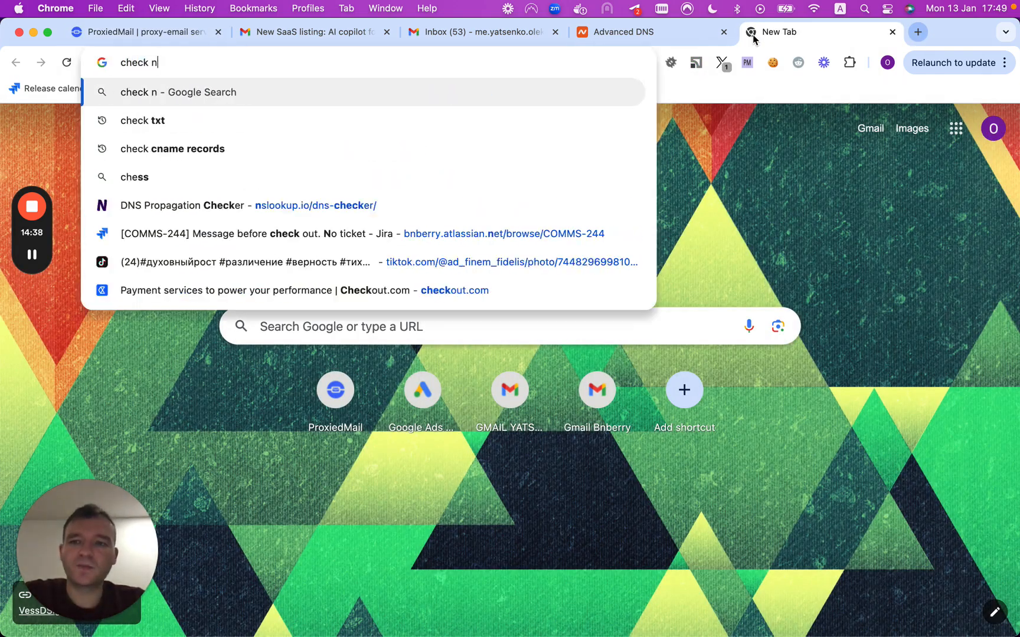
key(BackSpace)
text(cname+records&oq=check+cname&gs_lcrp=EgZjaHJvbWUqDAgAECM...)
key(Return)
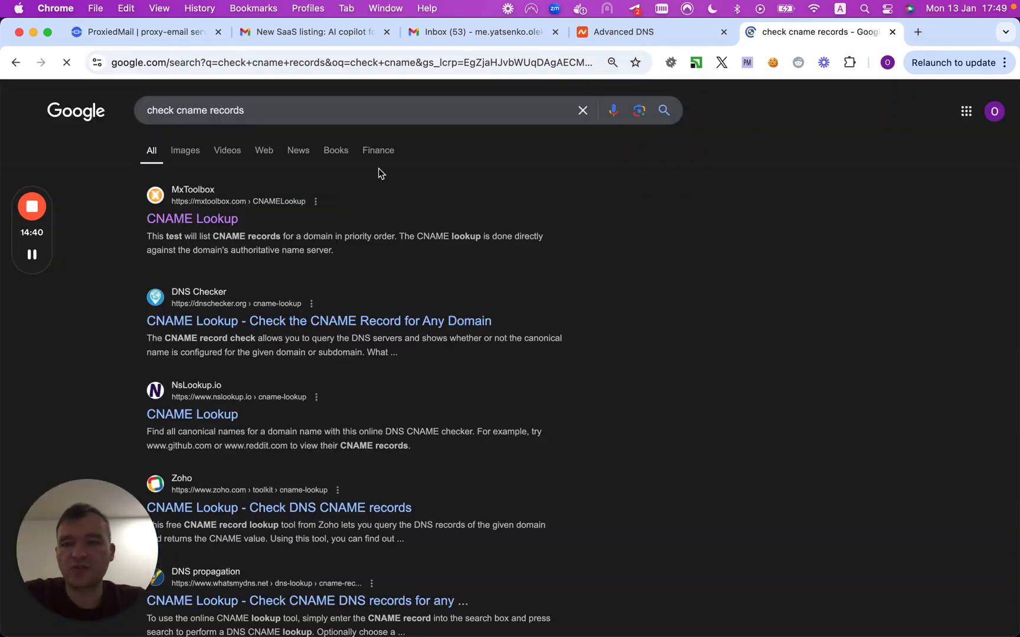
click(201, 226)
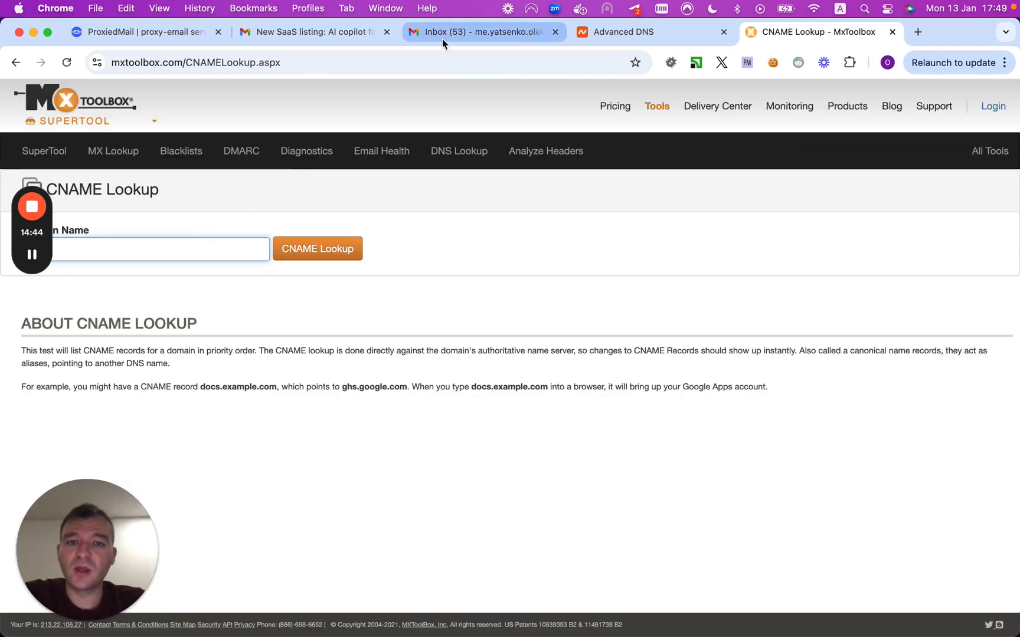
click(123, 31)
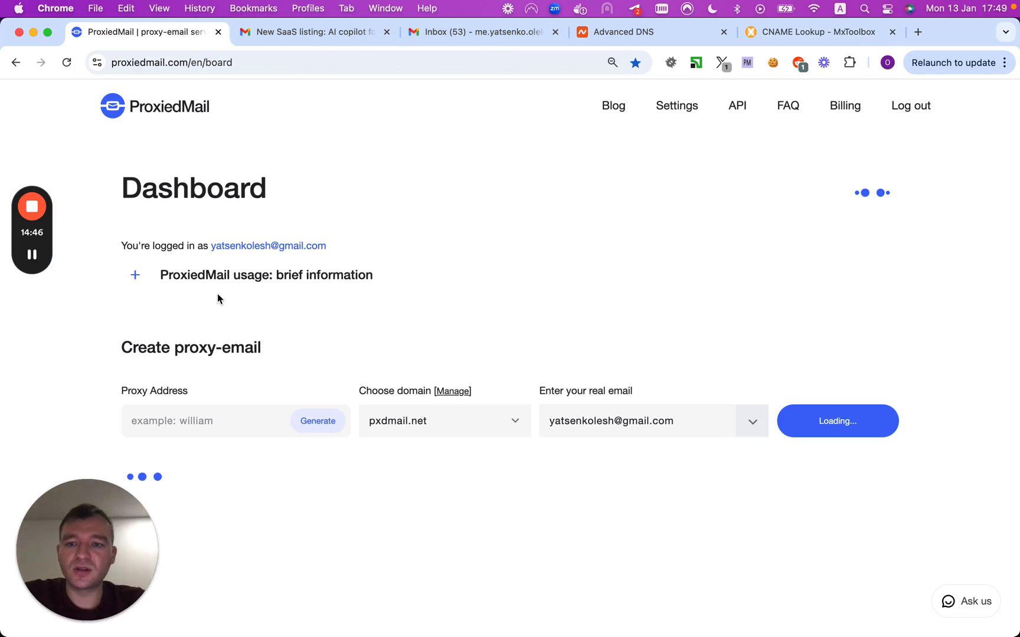
Step: Open taptoroute.com's setup details in a new ProxiedMail tab
right_click(465, 392)
click(475, 393)
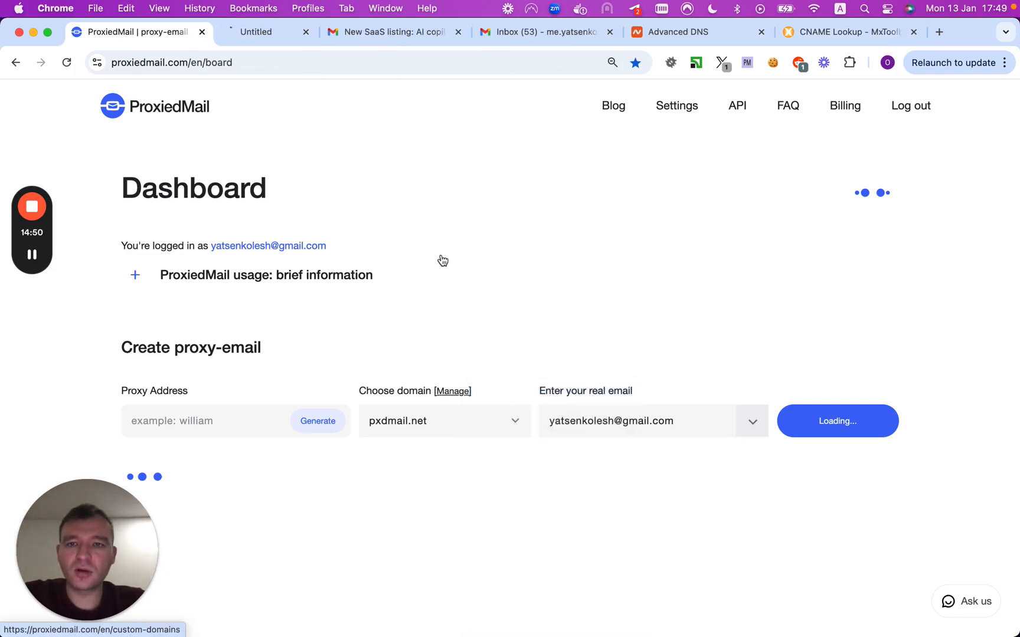
click(280, 32)
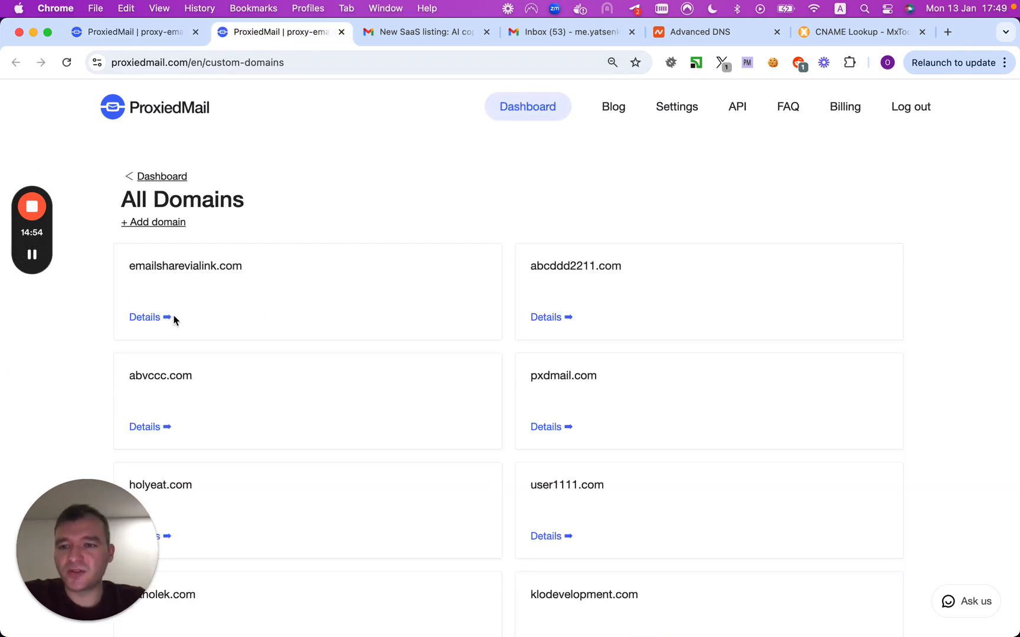
scroll(174, 319, down, 15)
scroll(173, 319, up, 5)
click(155, 361)
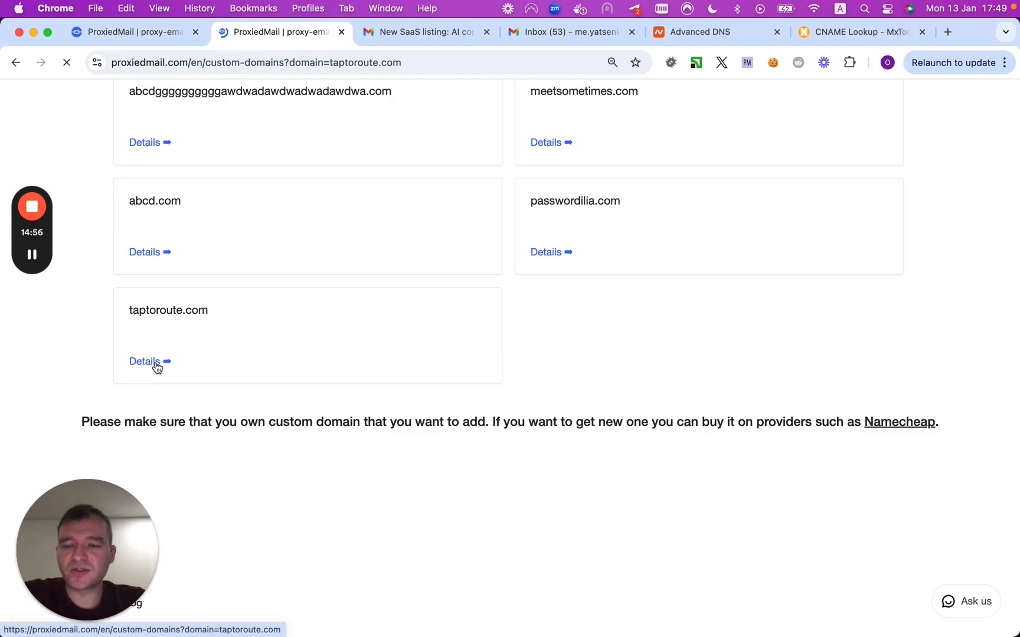
Step: Select the DKIM domain dkim._domainkey.taptoroute.com, then go back to Namecheap's DNS records
scroll(281, 401, down, 15)
scroll(281, 402, up, 3)
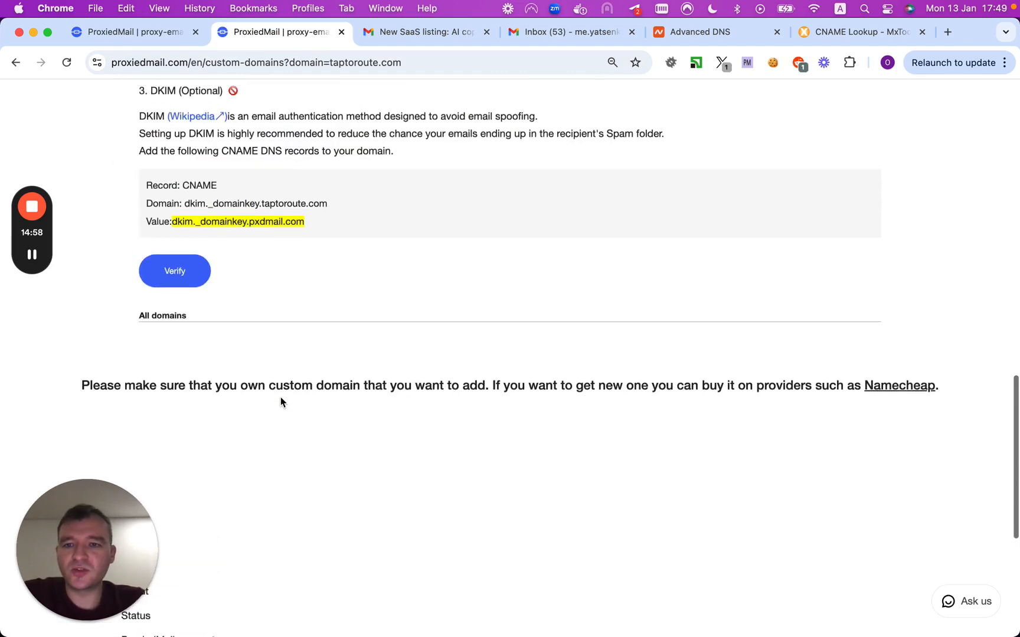
double_click(177, 285)
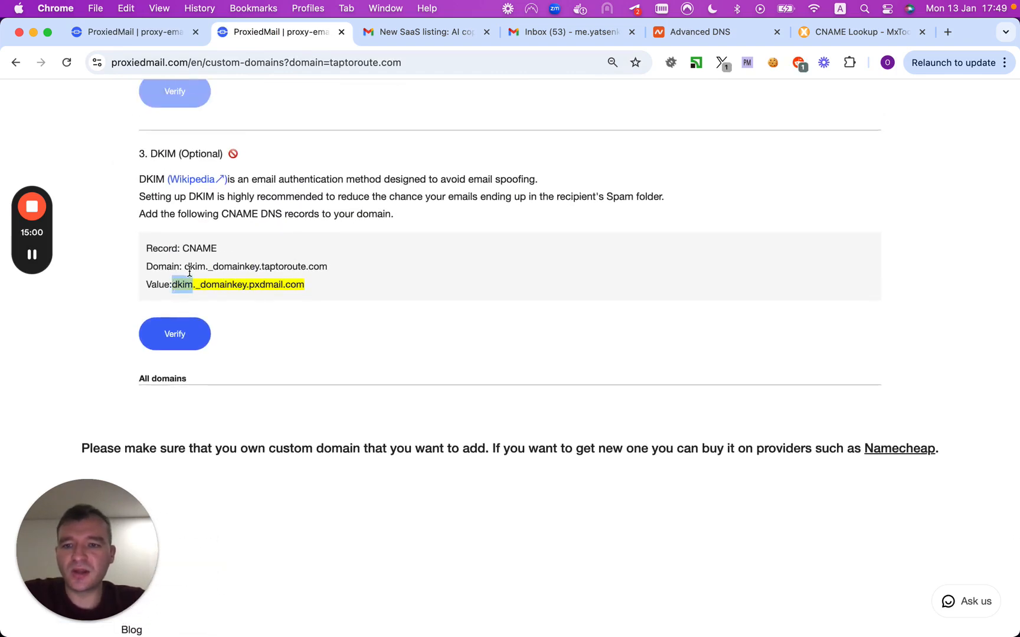
double_click(193, 265)
drag(193, 265, 327, 267)
key(super+c)
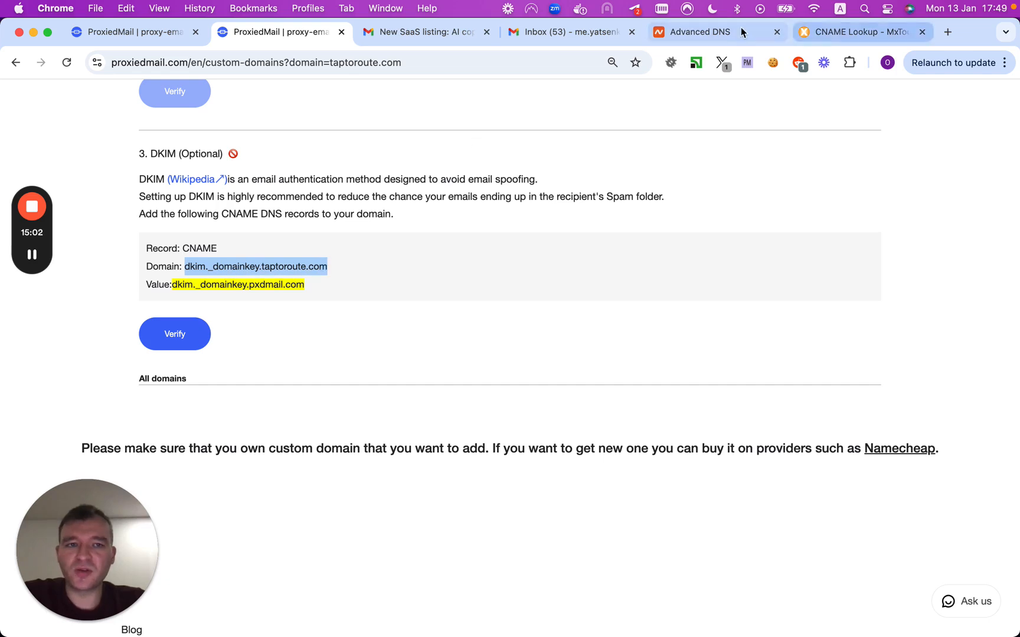
click(695, 33)
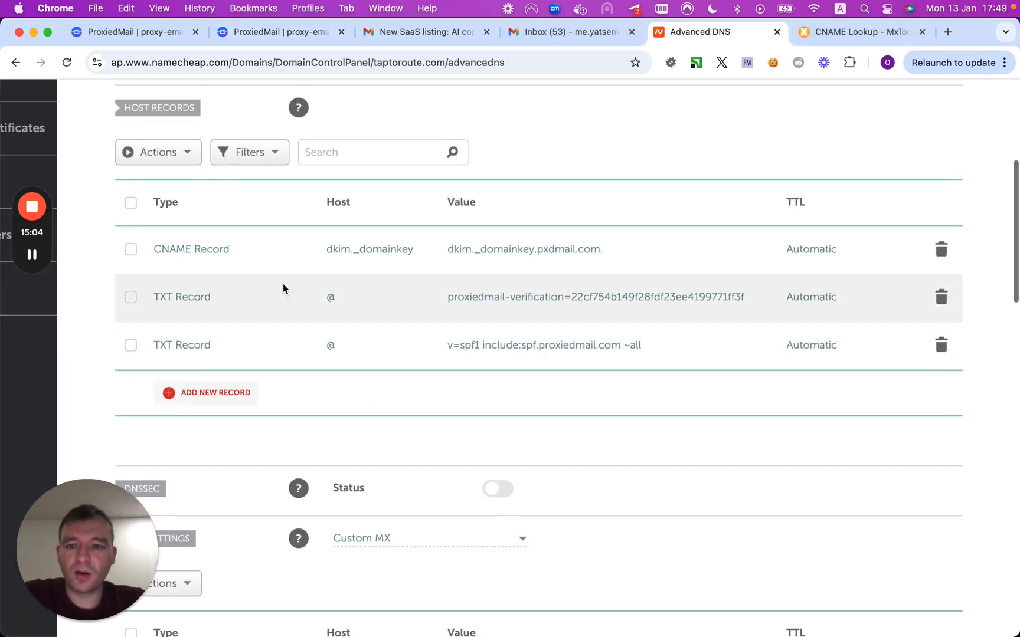
scroll(331, 277, up, 1)
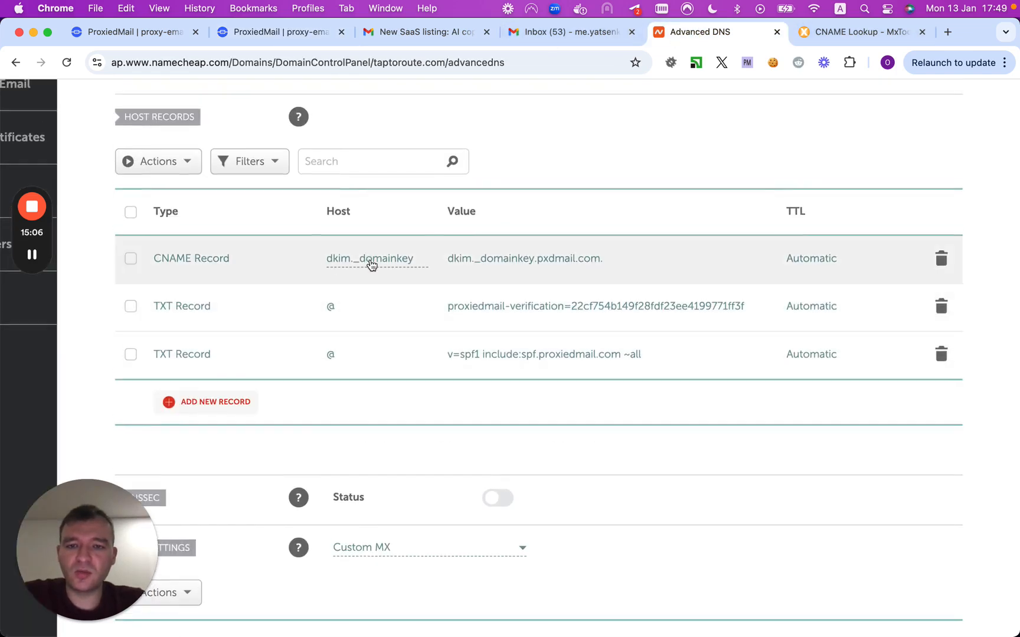
Step: Run an MxToolbox CNAME Lookup on dkim._domainkey.taptoroute.com, confirming it points to dkim._domainkey.pxdmail.com
click(850, 32)
click(200, 264)
key(super+v)
click(315, 255)
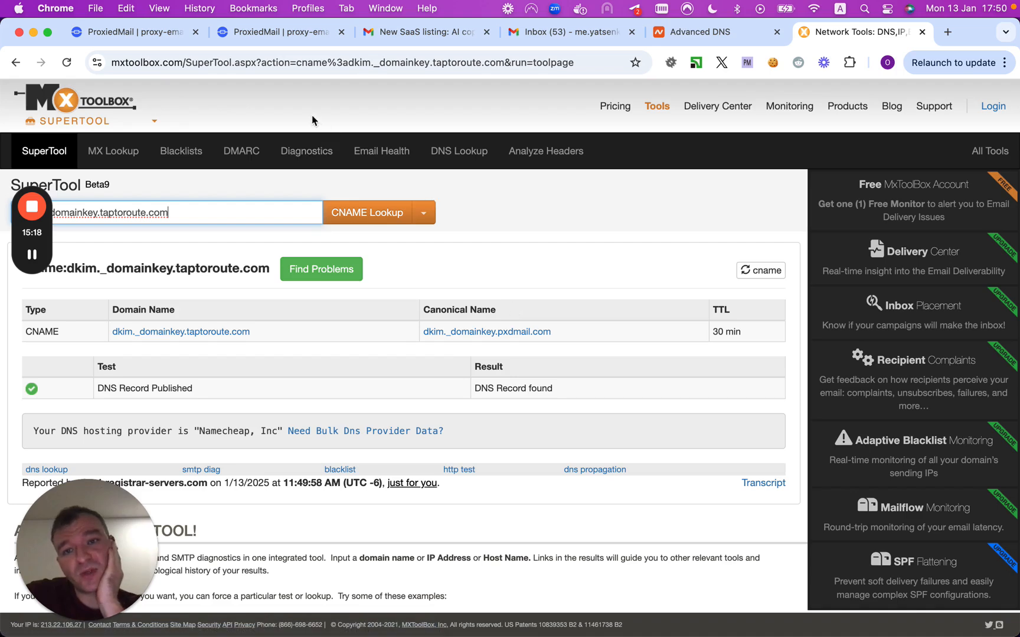
click(238, 44)
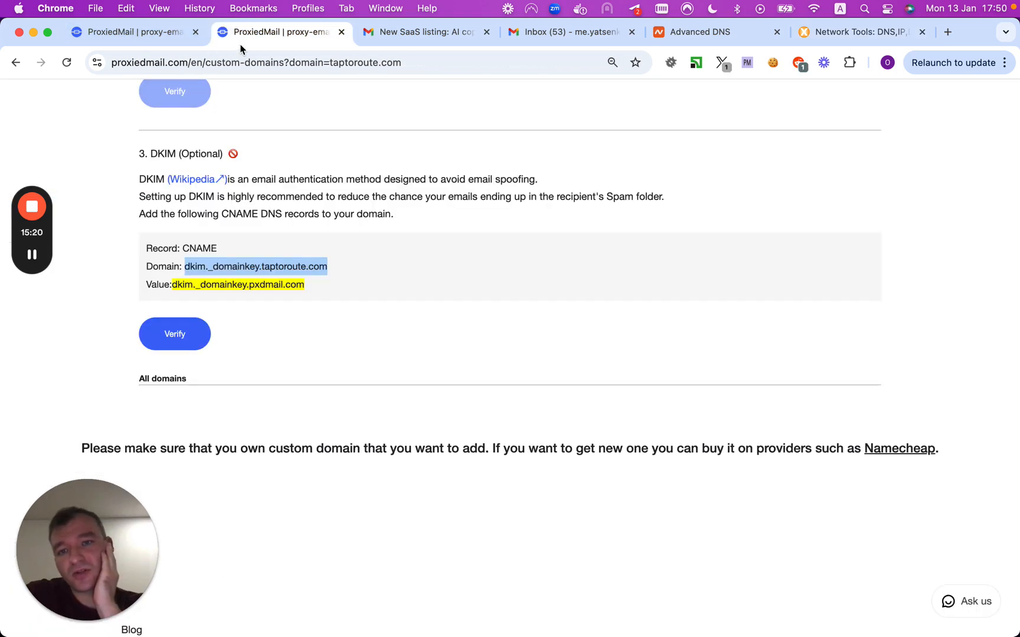
click(144, 30)
Step: Retry taptoroute.com's DKIM verification several times and compare it against the MxToolbox CNAME result
click(275, 31)
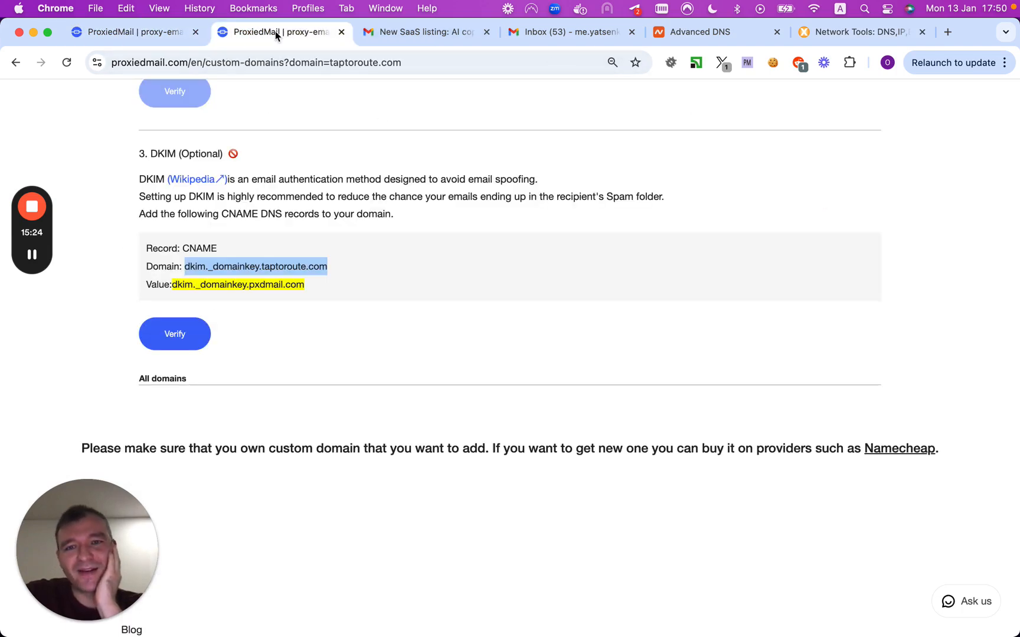
click(167, 337)
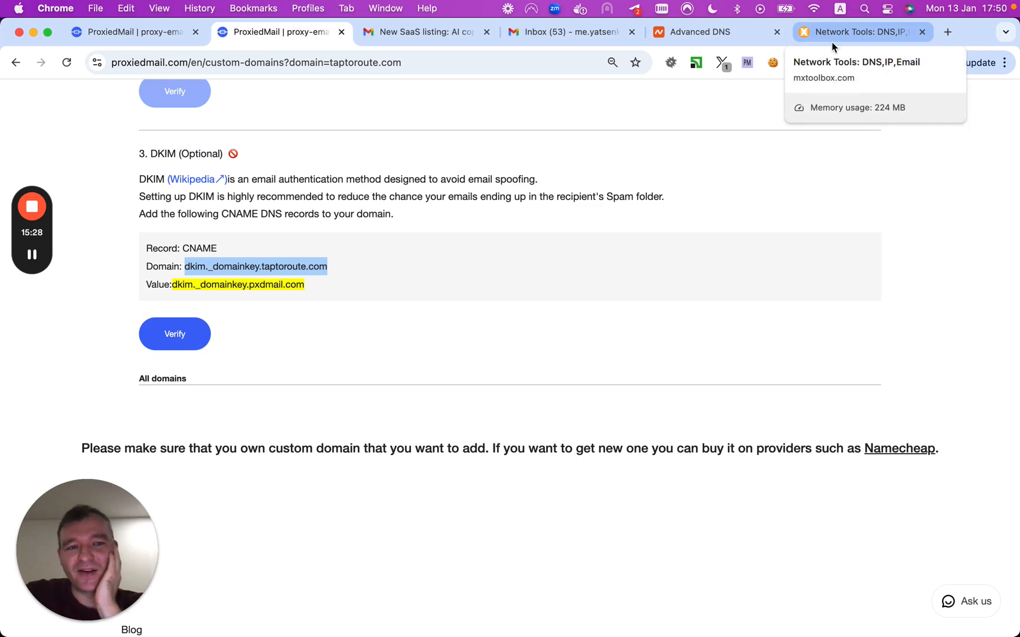
scroll(346, 206, up, 3)
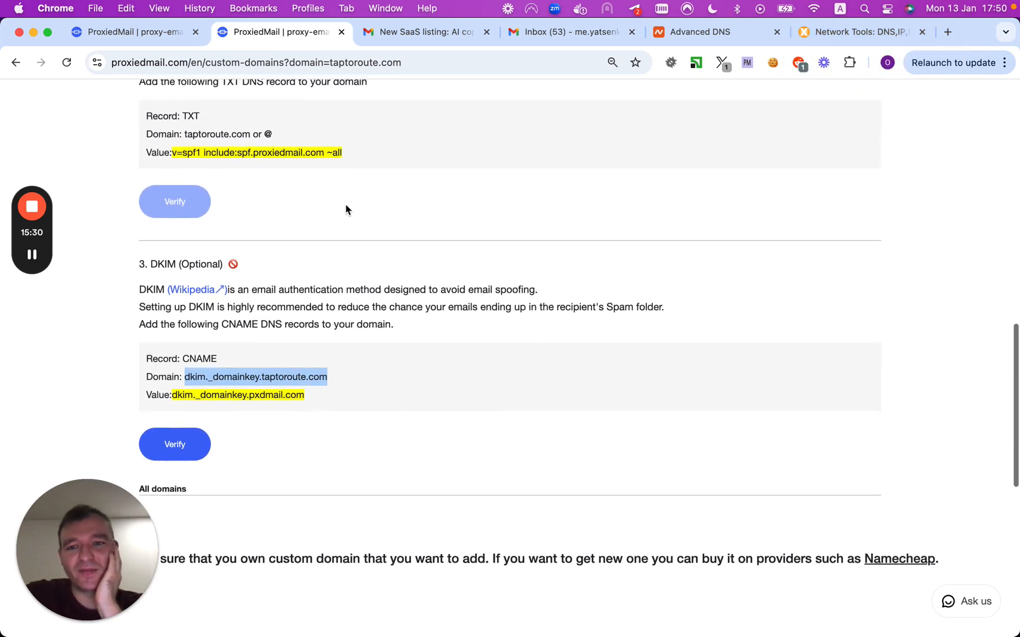
click(175, 446)
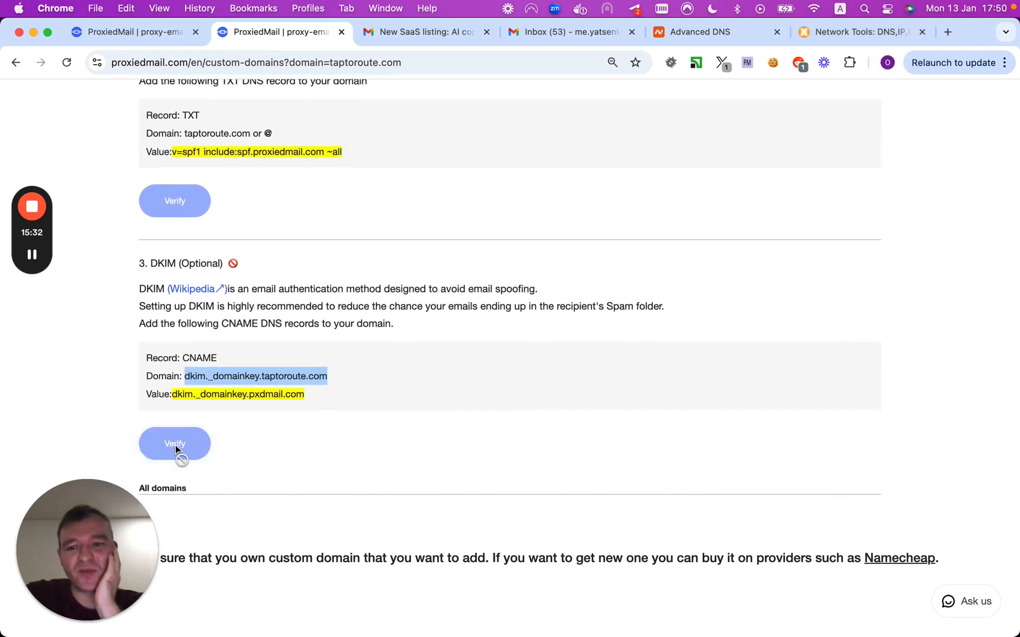
click(175, 447)
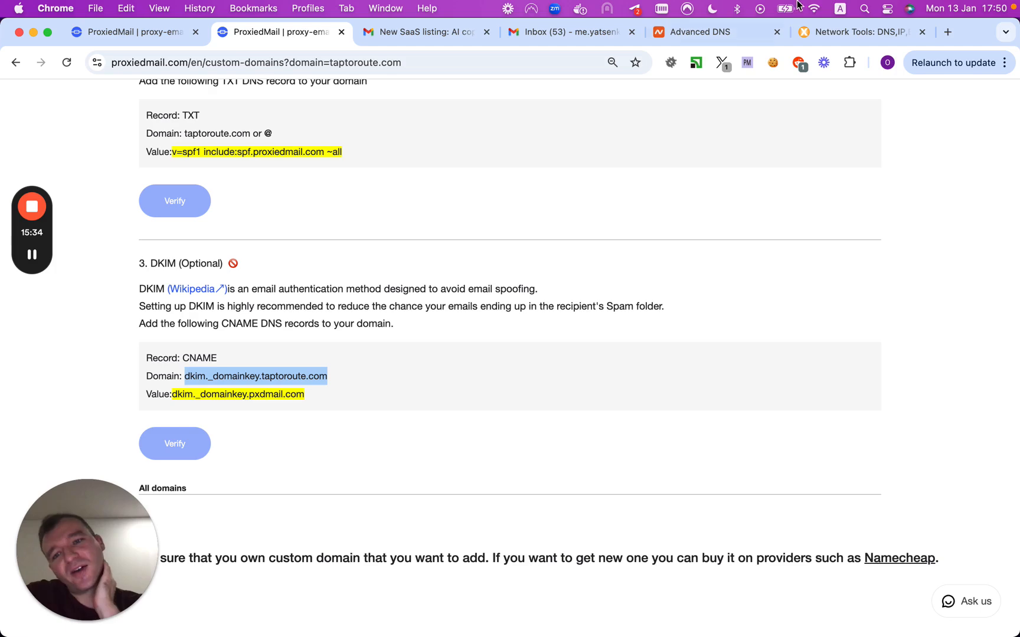
click(829, 34)
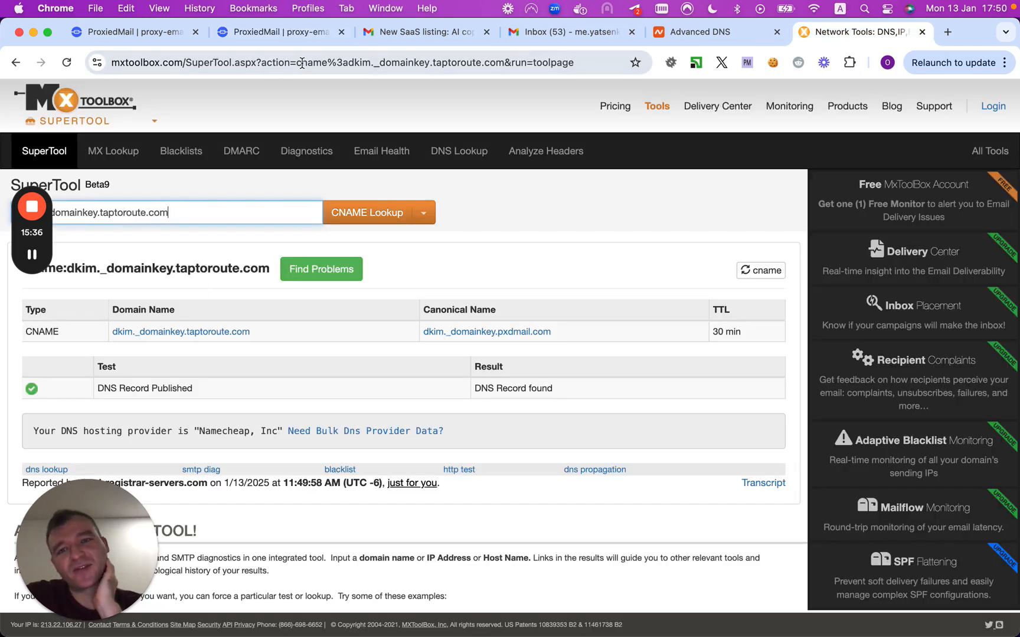
click(128, 32)
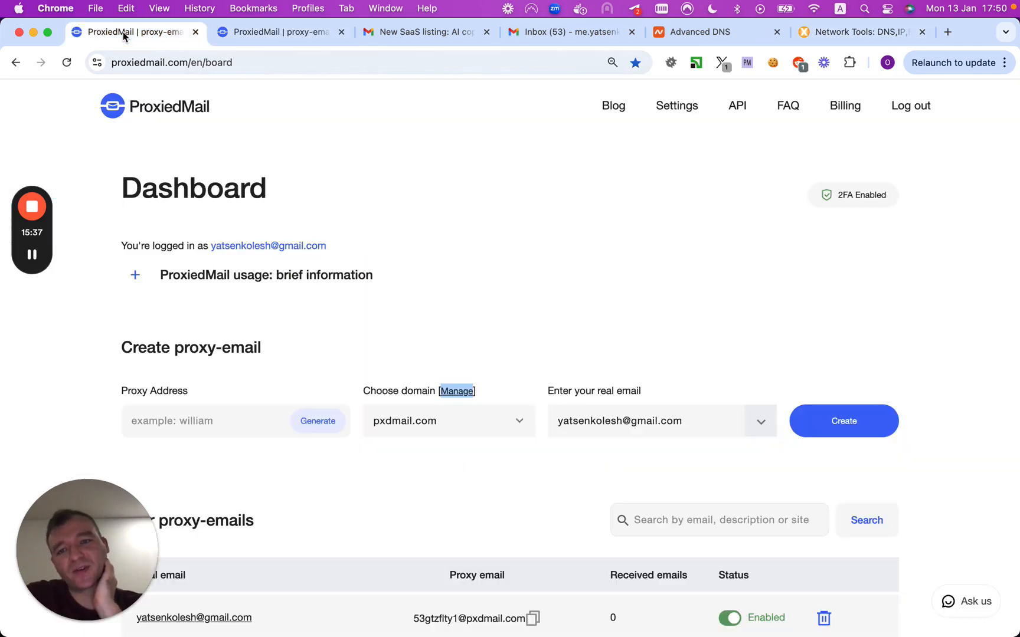
click(259, 33)
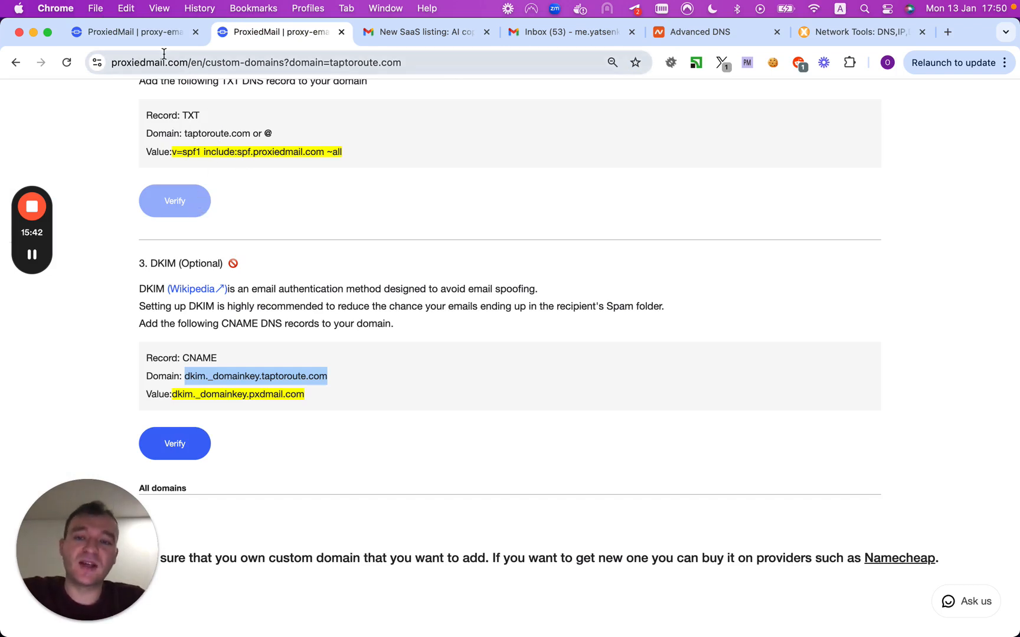
Step: Switch off the Status toggle of the first pxdmail.com row in Your proxy-emails
click(136, 32)
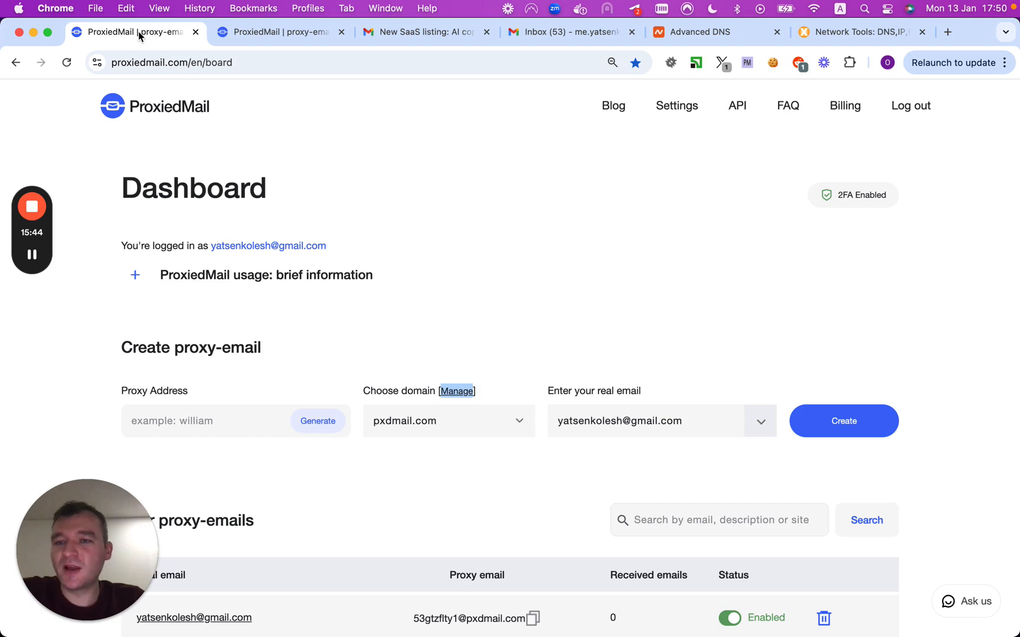
mouse_move(27, 251)
scroll(184, 299, down, 5)
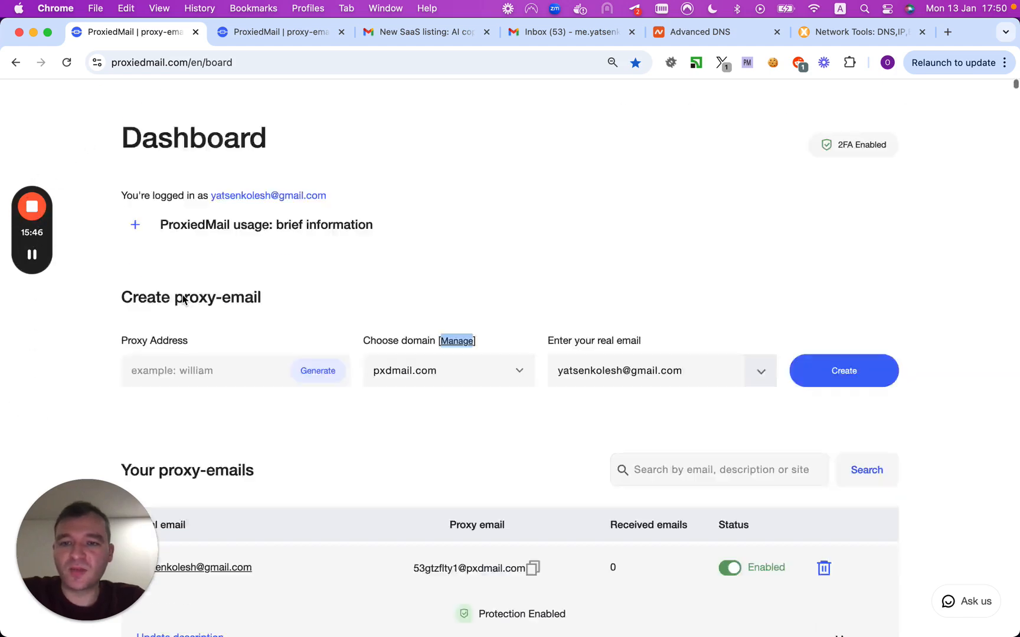
scroll(184, 299, down, 2)
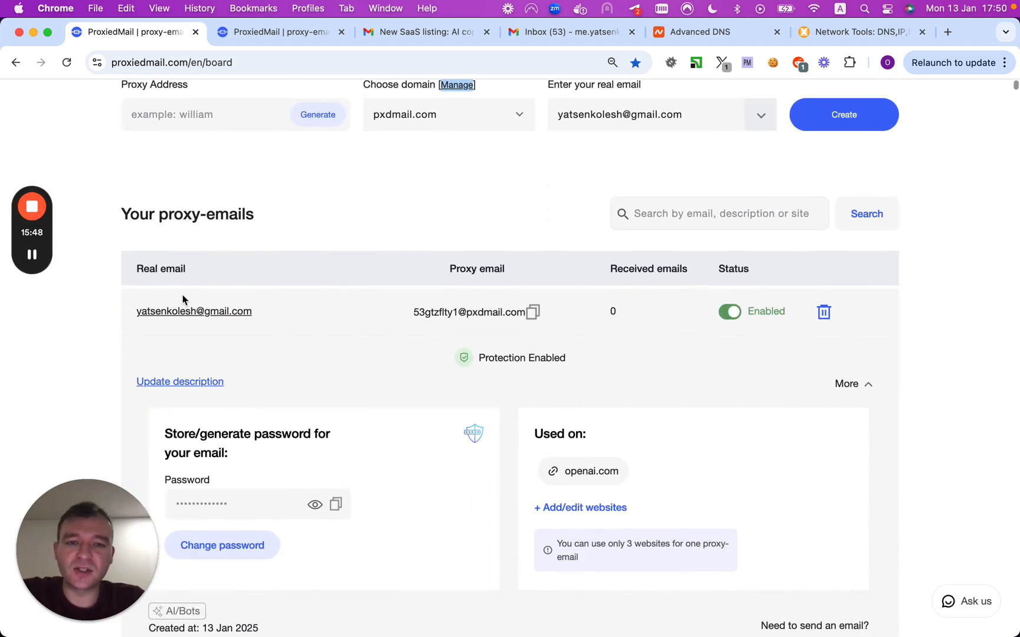
scroll(183, 300, down, 1)
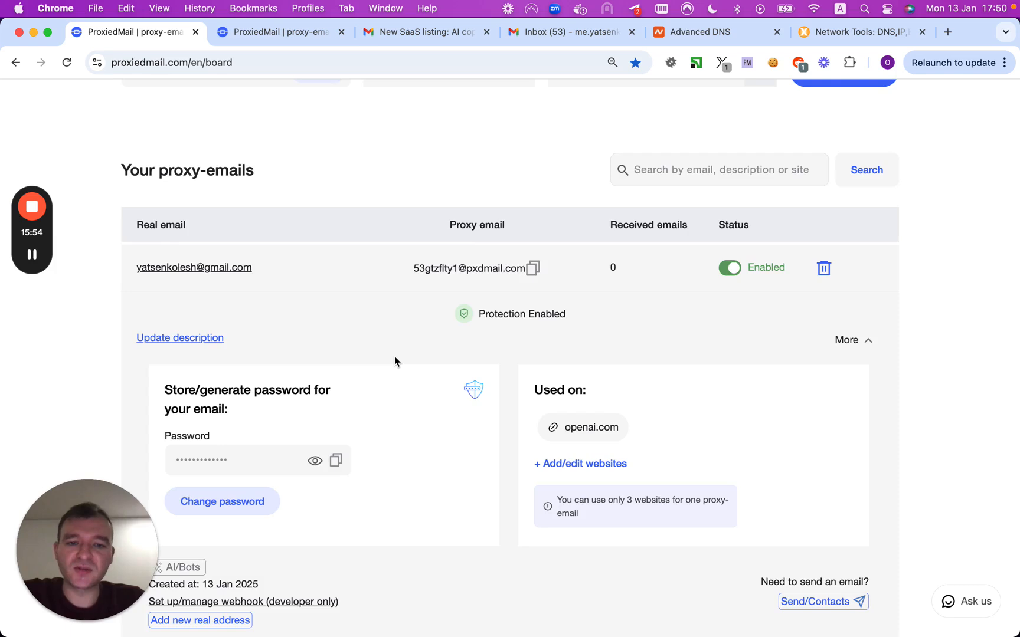
scroll(394, 361, down, 3)
scroll(395, 357, down, 1)
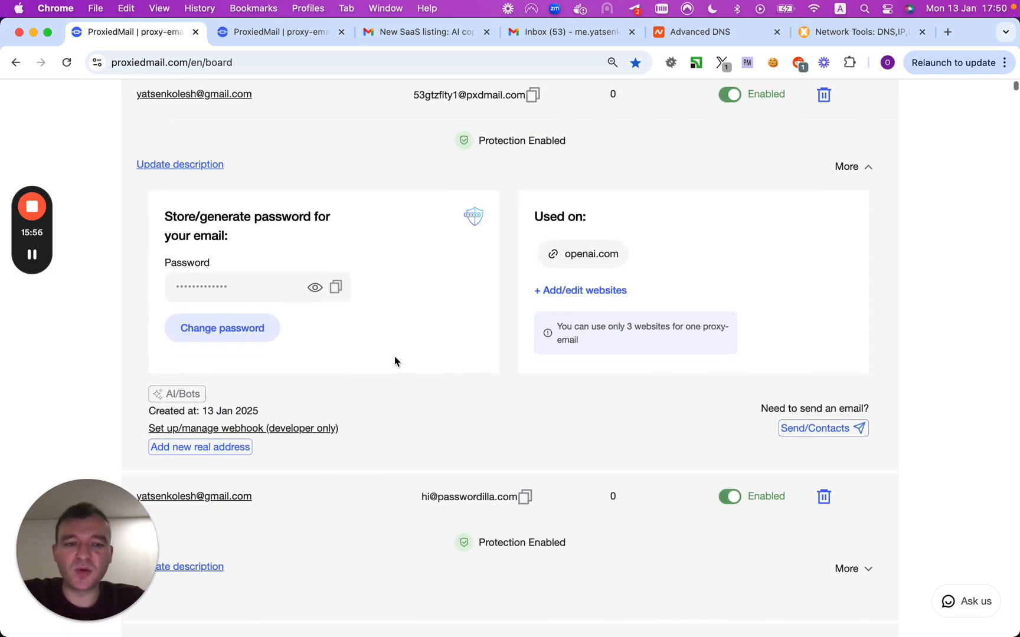
scroll(549, 354, up, 1)
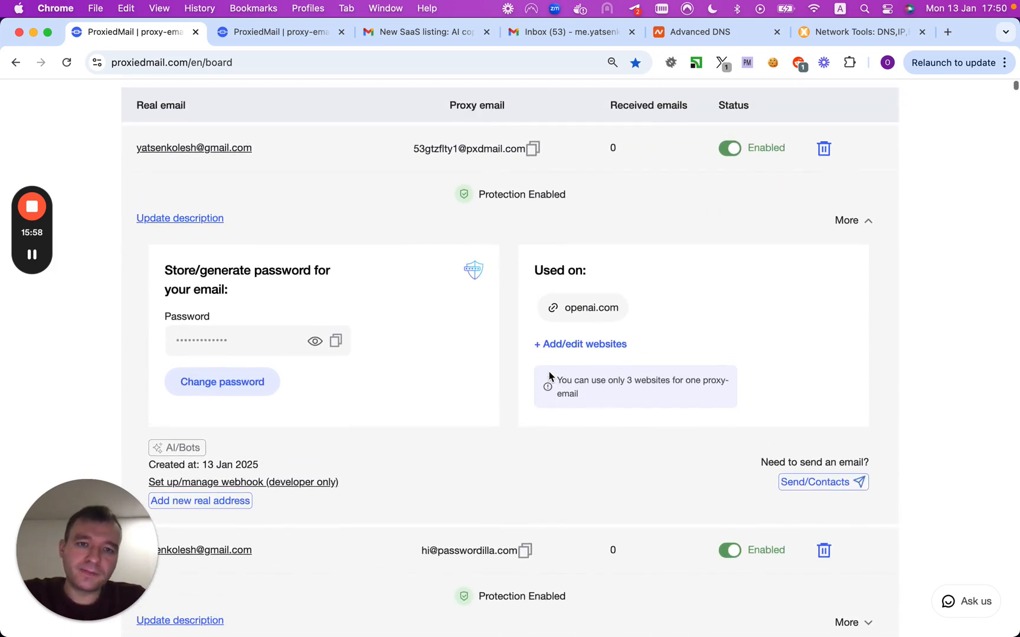
click(730, 148)
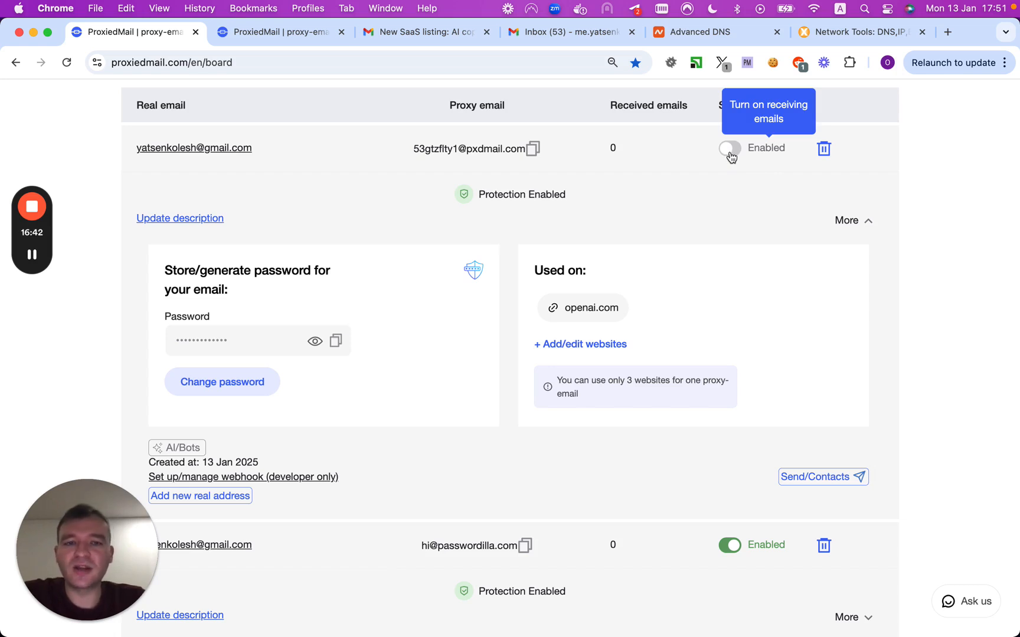
scroll(724, 171, up, 5)
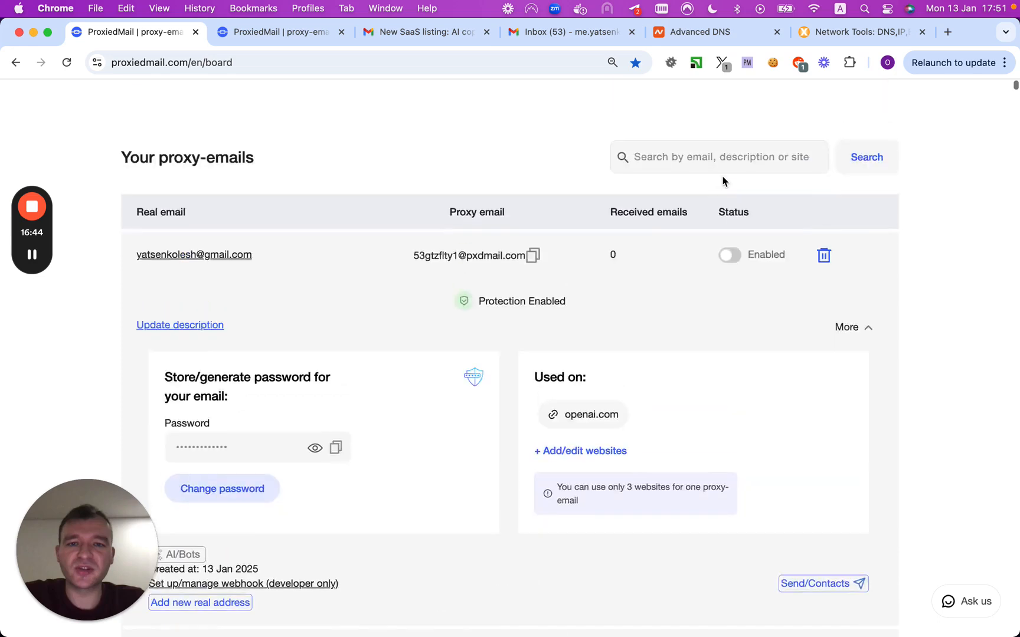
click(444, 187)
scroll(443, 230, down, 3)
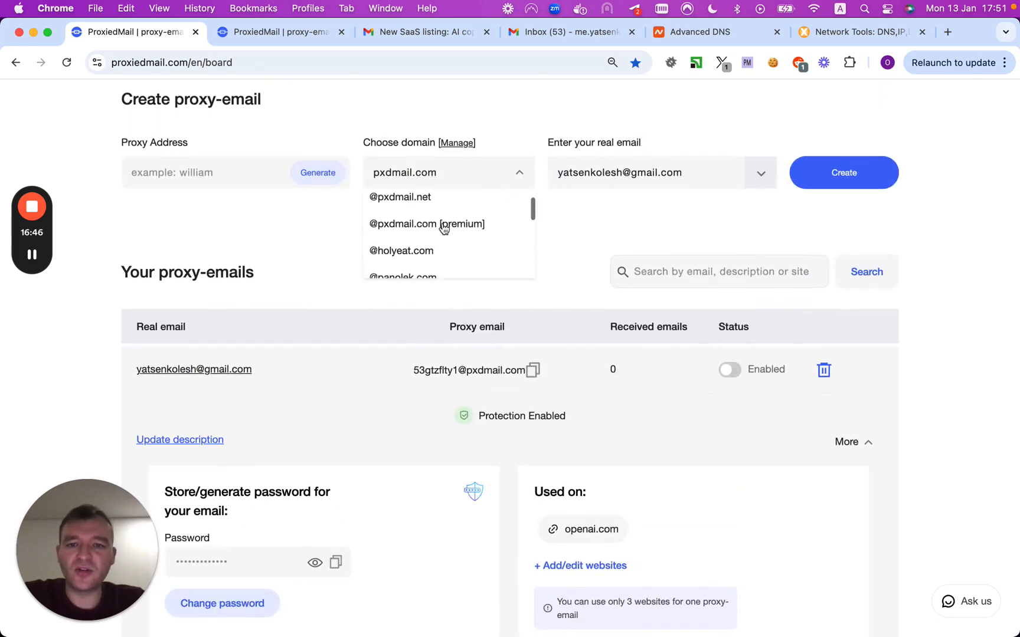
click(443, 231)
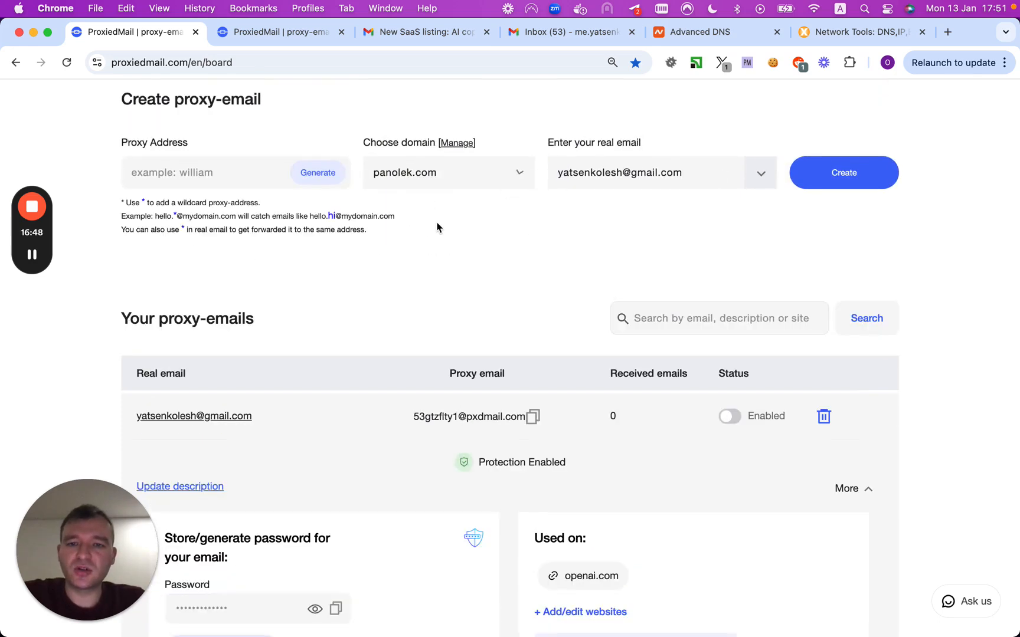
click(850, 182)
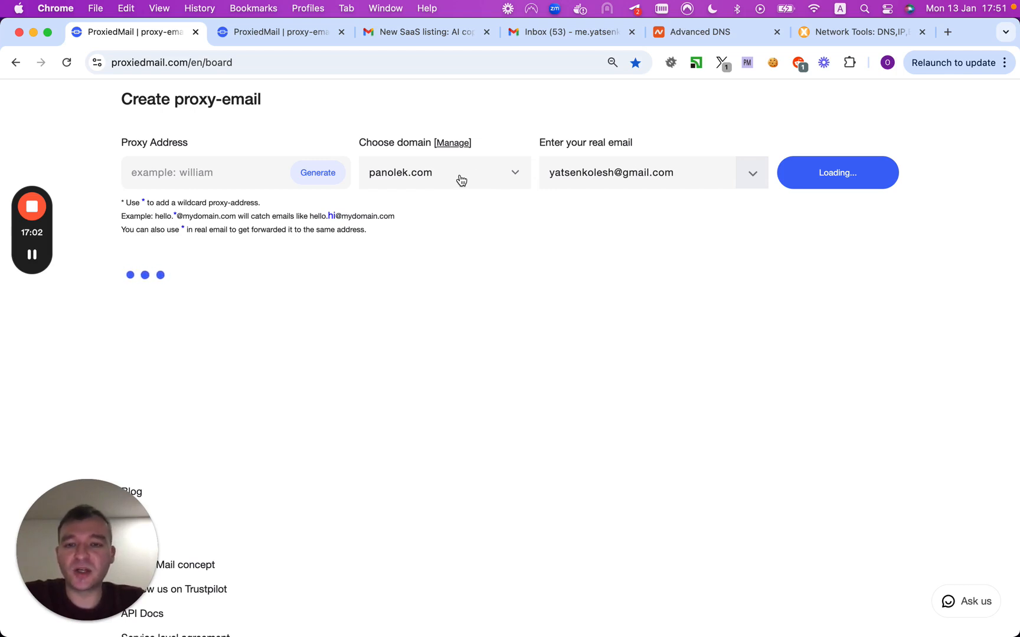
Step: Review the proxy list and reopen the domain dropdown to look for taptoroute.com
scroll(461, 180, down, 1)
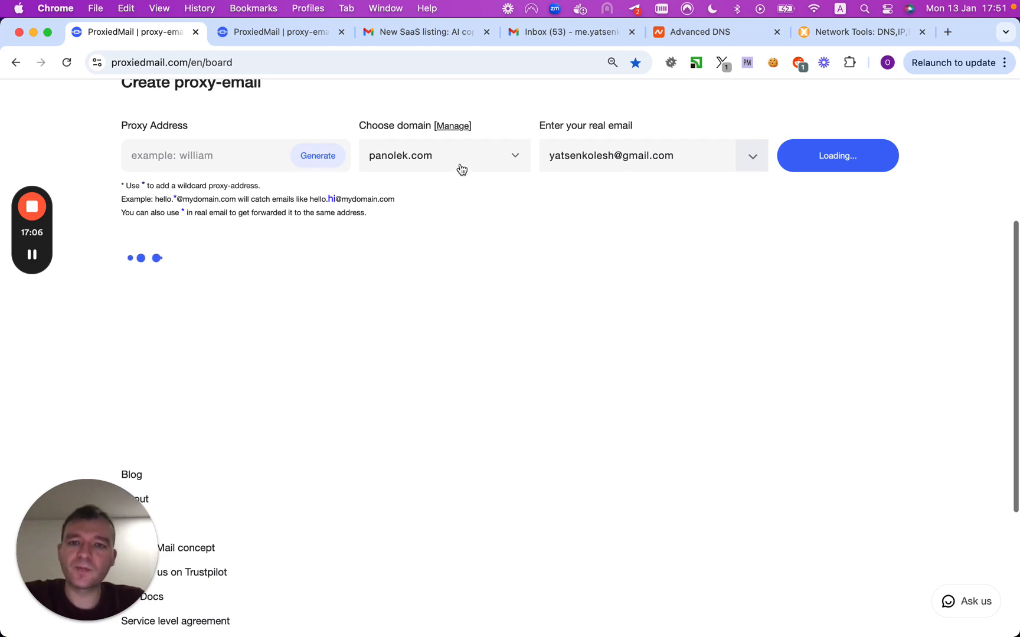
scroll(485, 325, down, 5)
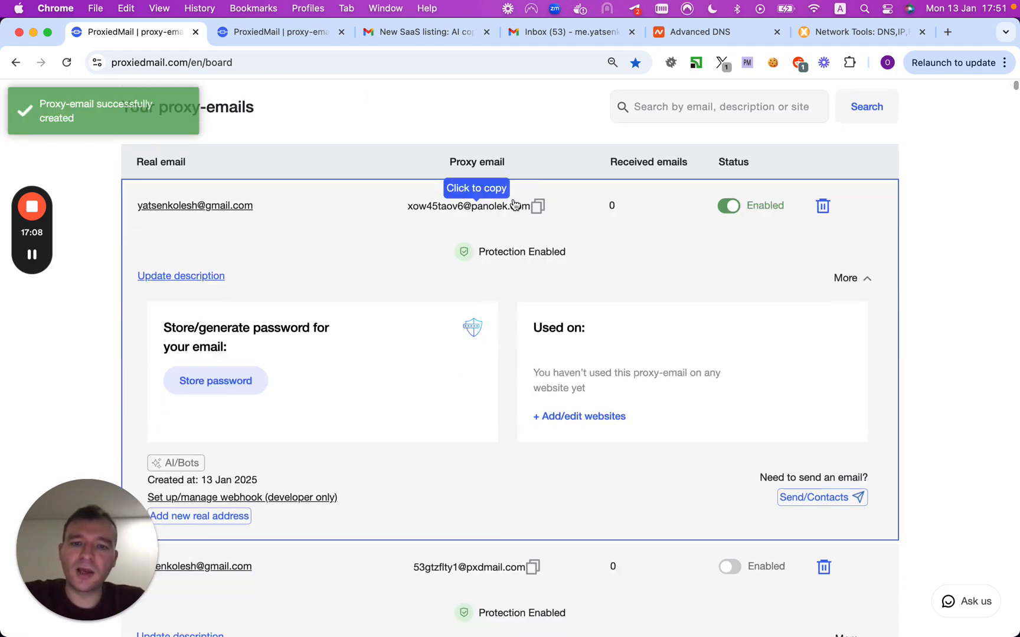
scroll(503, 216, up, 3)
click(424, 105)
scroll(426, 175, down, 5)
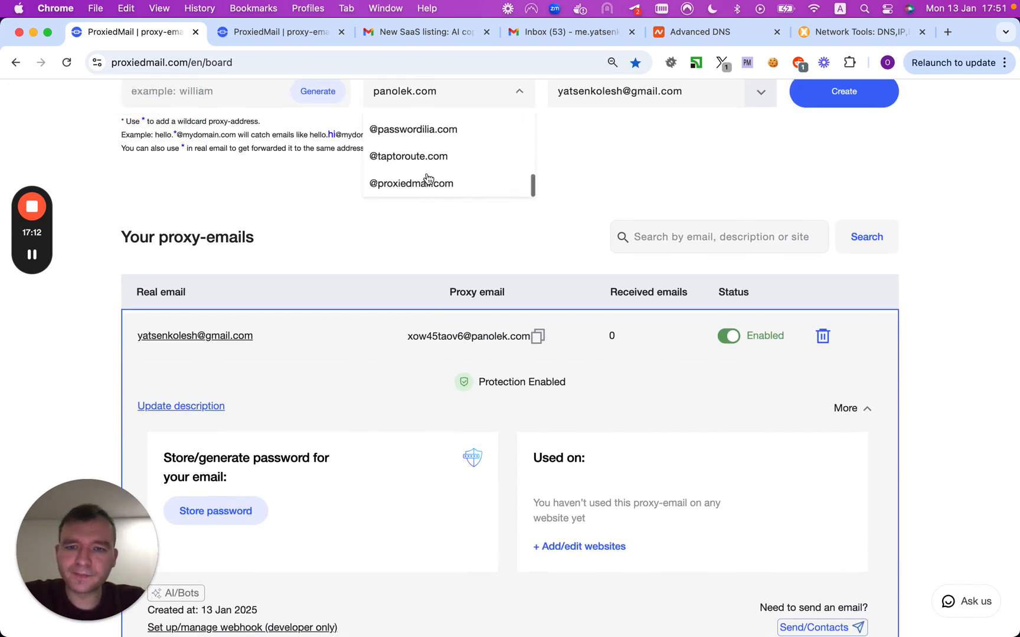
scroll(429, 180, down, 1)
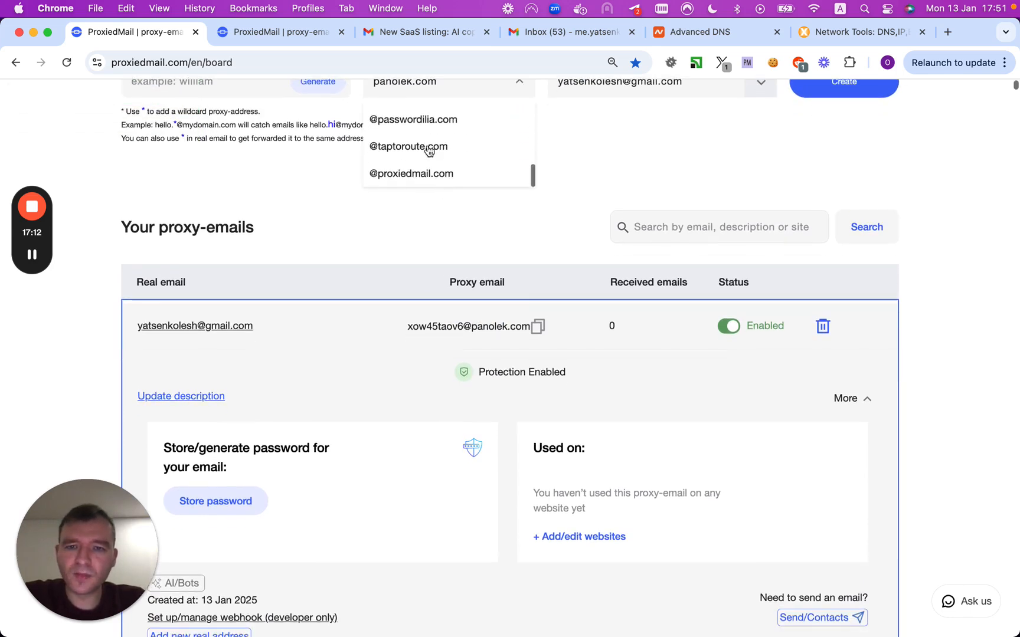
Step: Re-run the DKIM verification on the taptoroute.com setup page
click(297, 44)
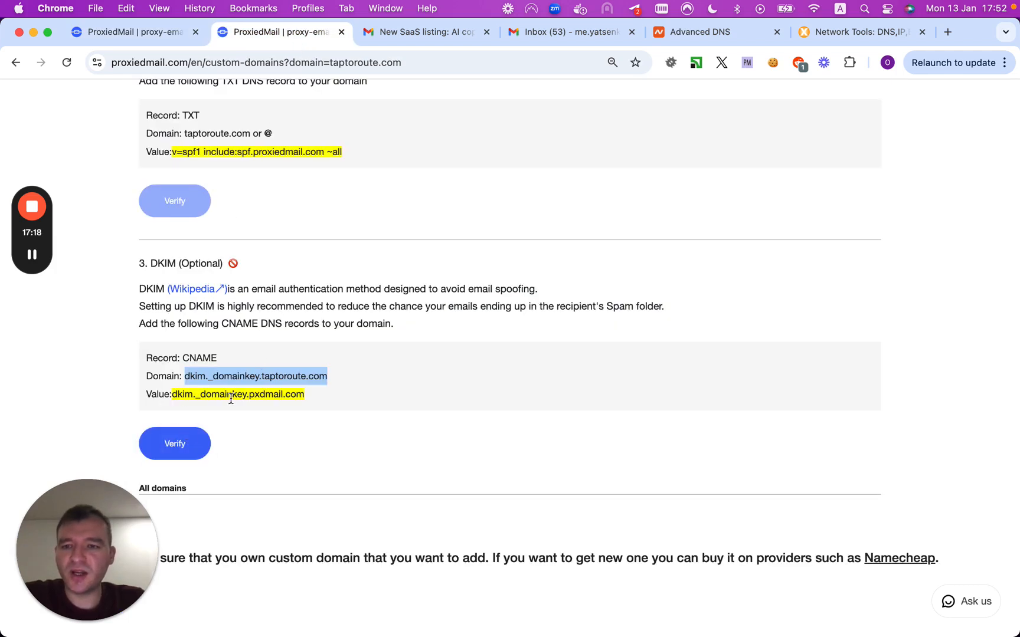
scroll(197, 434, down, 1)
click(192, 448)
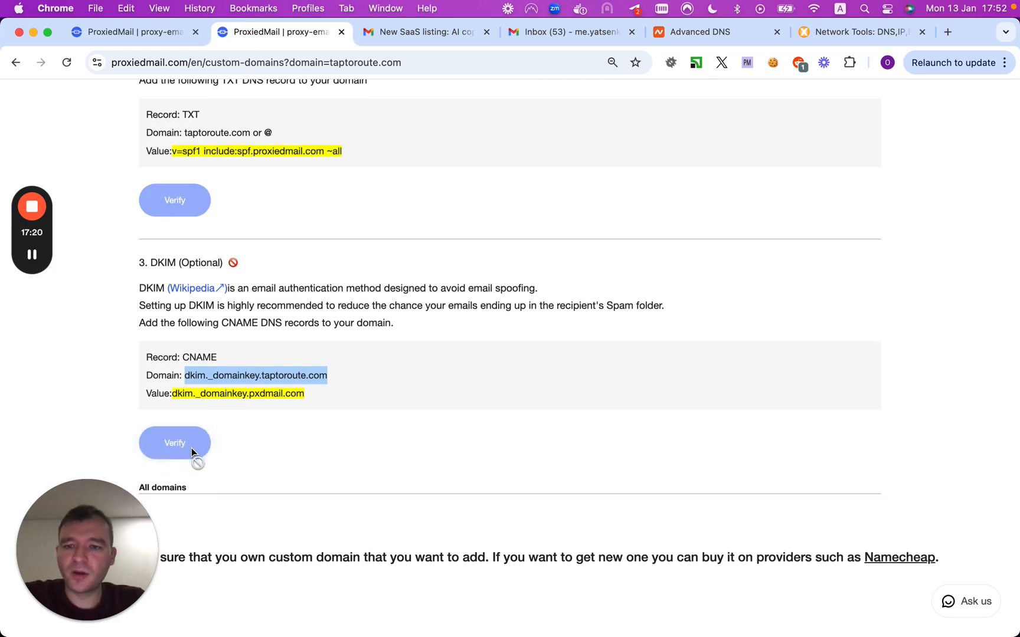
click(149, 37)
click(423, 155)
scroll(424, 156, up, 3)
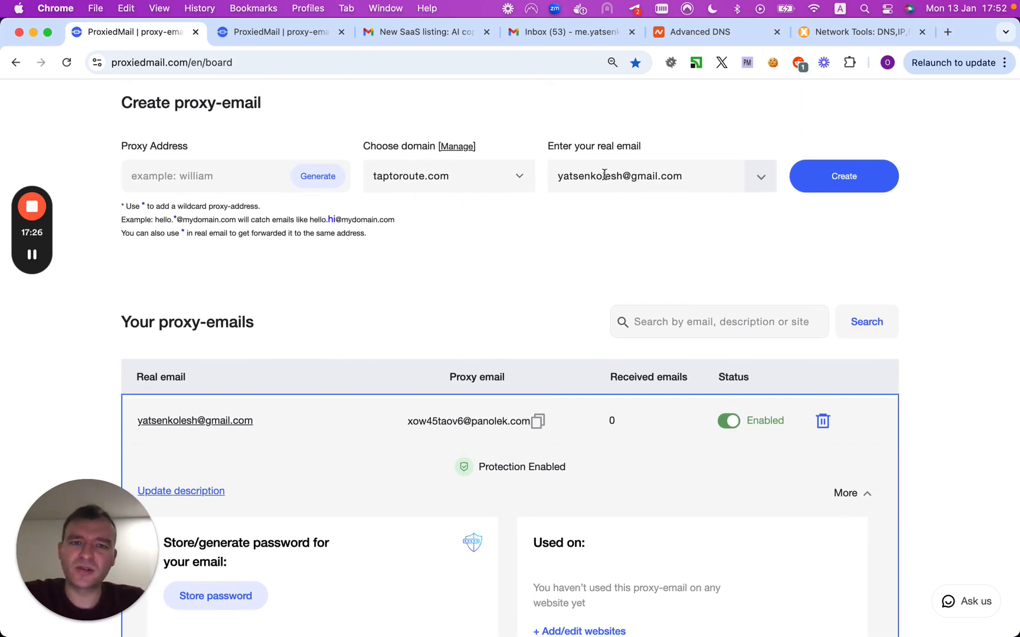
click(268, 172)
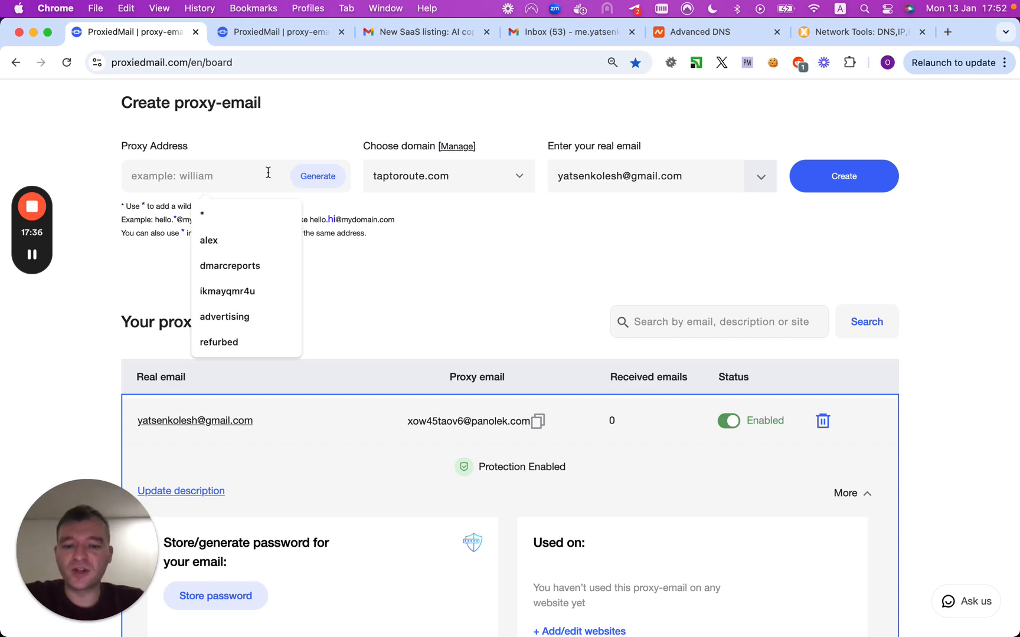
text(hey)
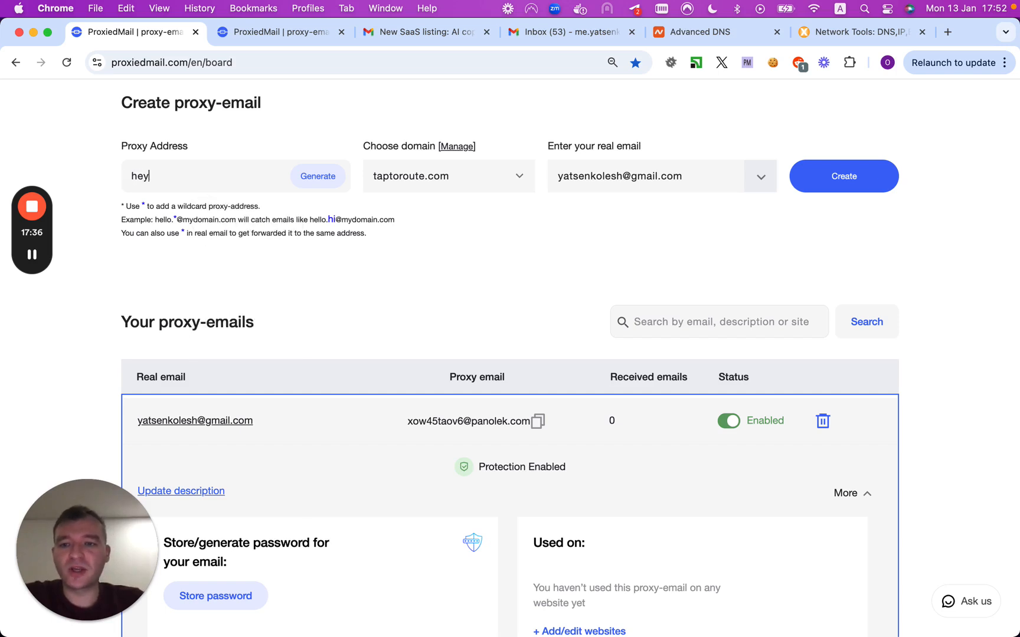
click(807, 175)
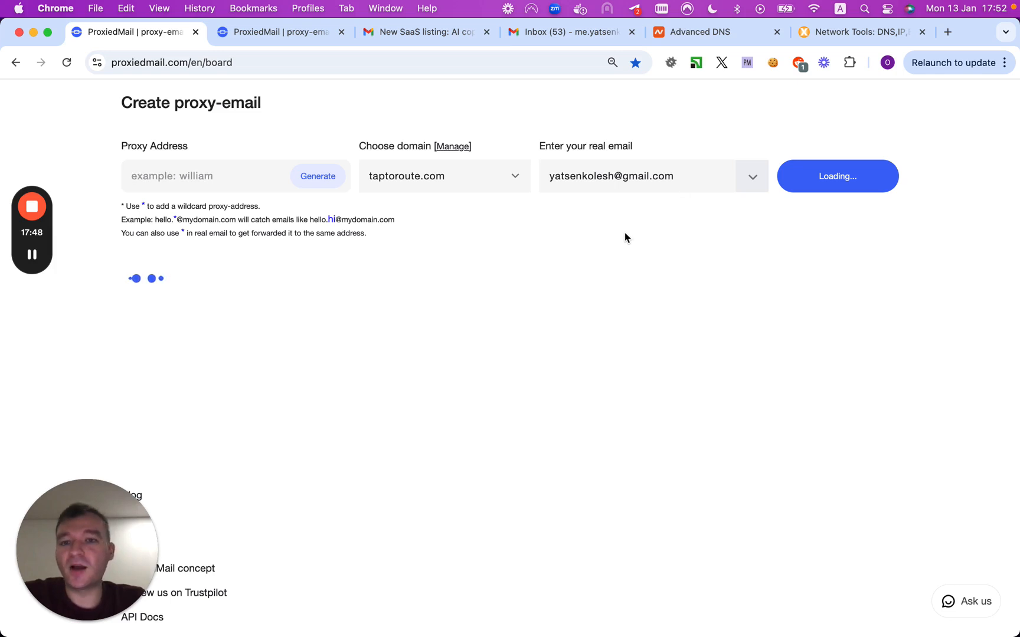
scroll(624, 235, down, 2)
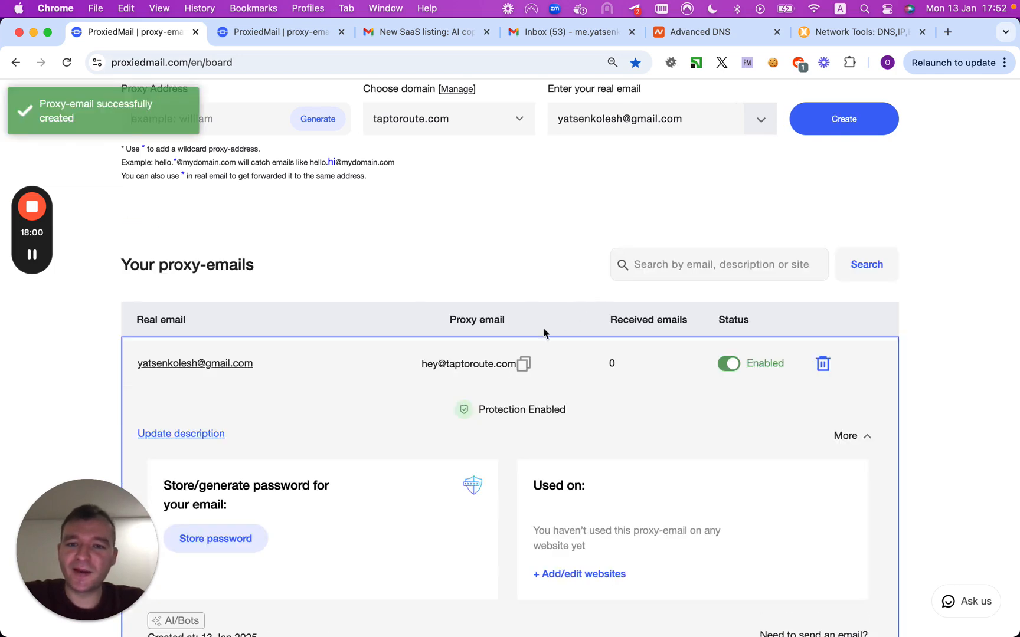
click(497, 364)
click(531, 32)
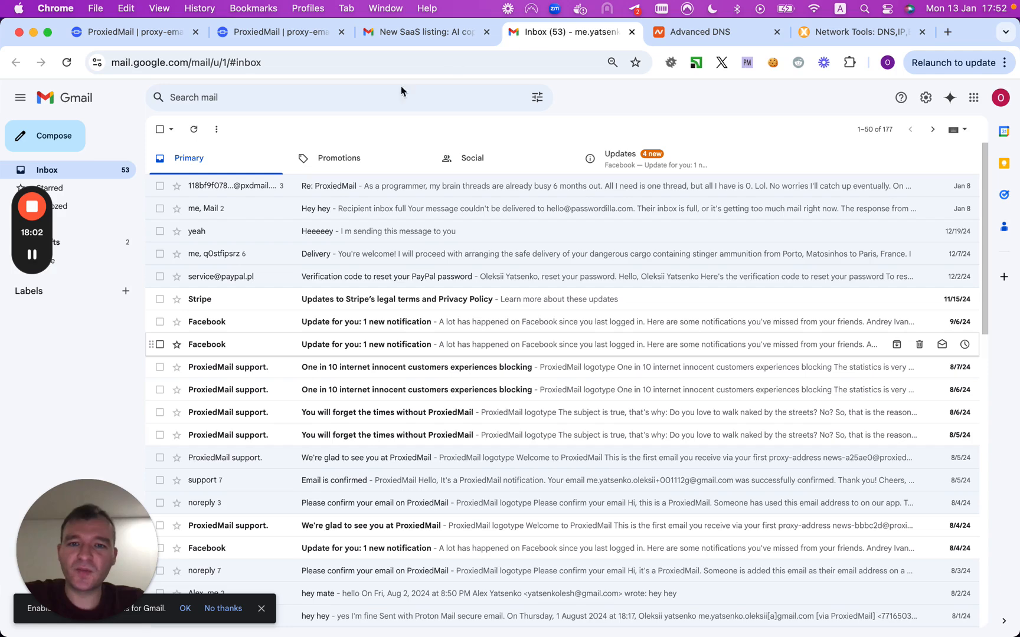
click(54, 136)
key(cmd+v)
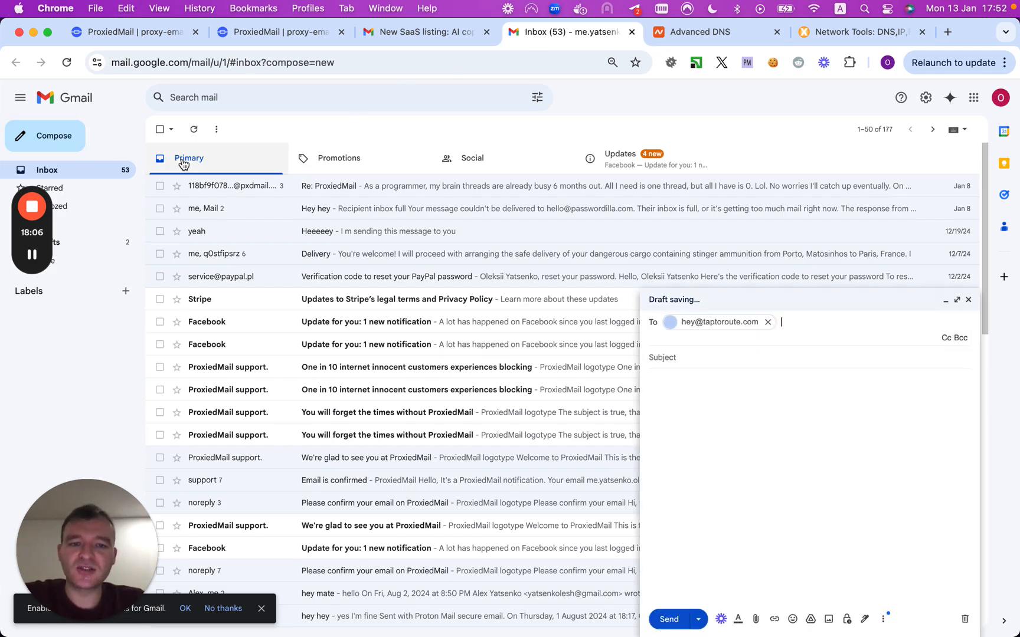
key(Tab)
text(h)
key(Tab)
text(wadwadawdawdawdwadawddwadwadwa)
click(666, 620)
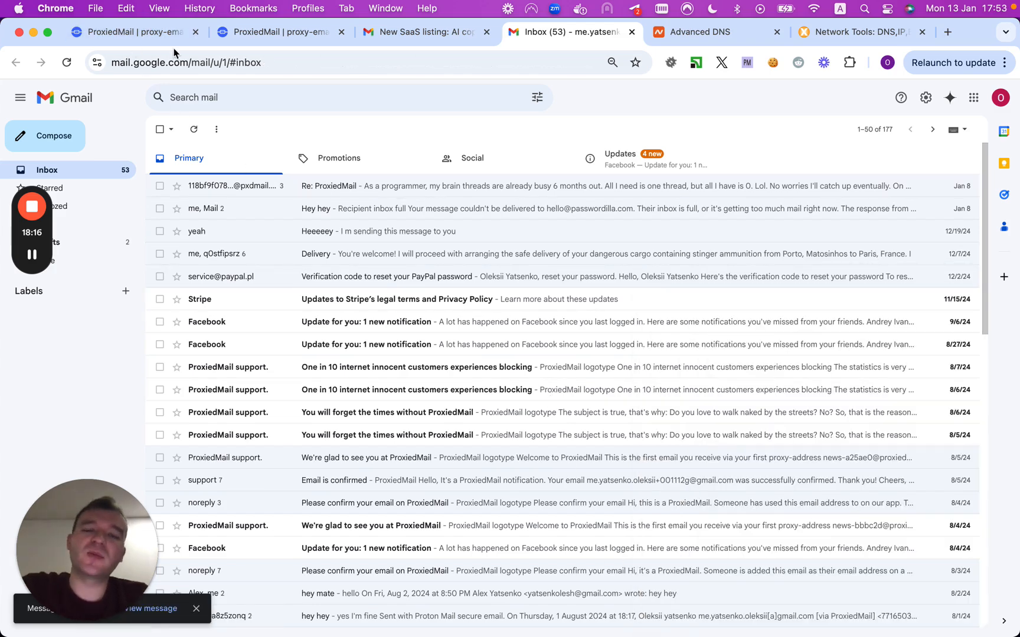
Step: Check both Gmail inboxes and open the 'hi' Mail Delivery Subsystem bounce notice
click(164, 37)
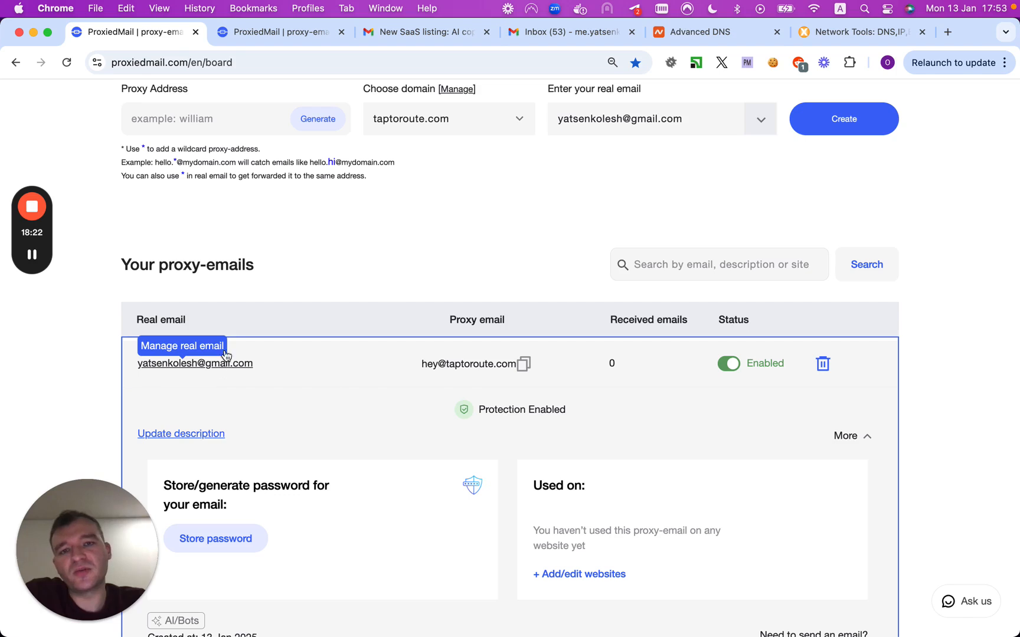
click(578, 31)
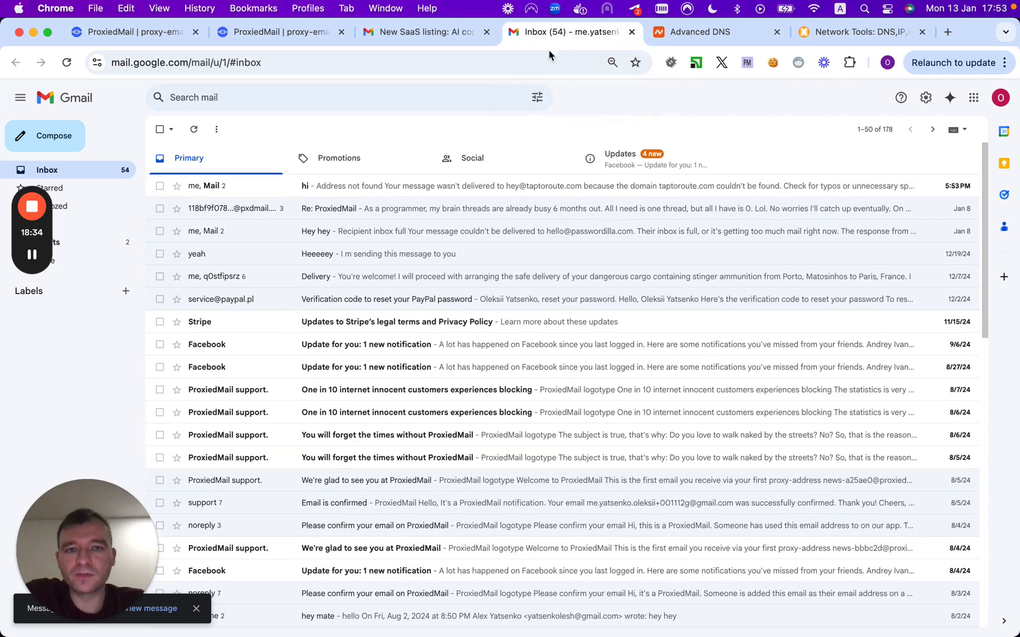
click(427, 43)
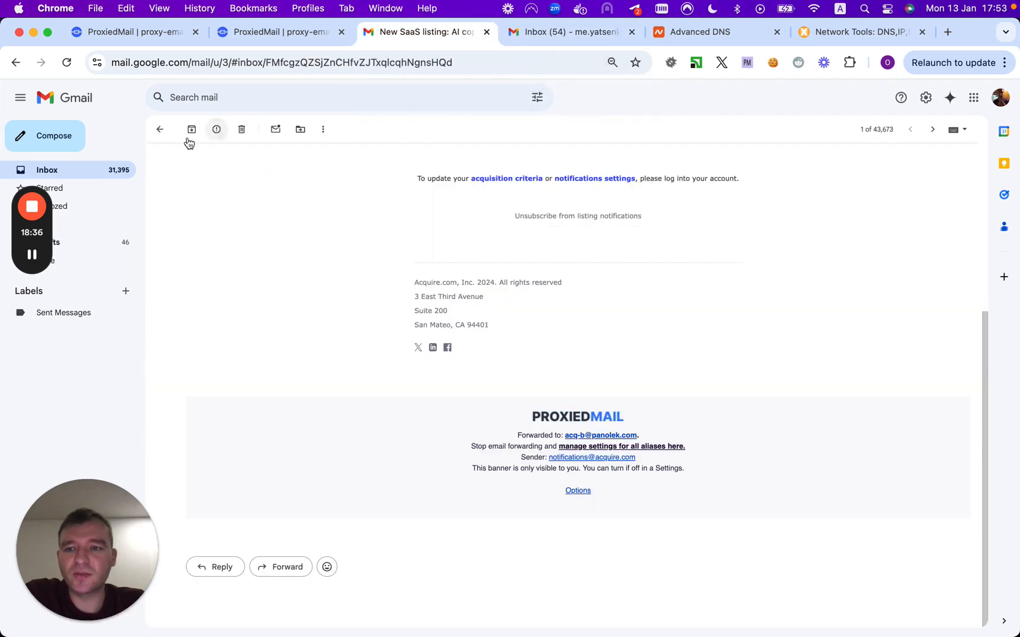
click(104, 170)
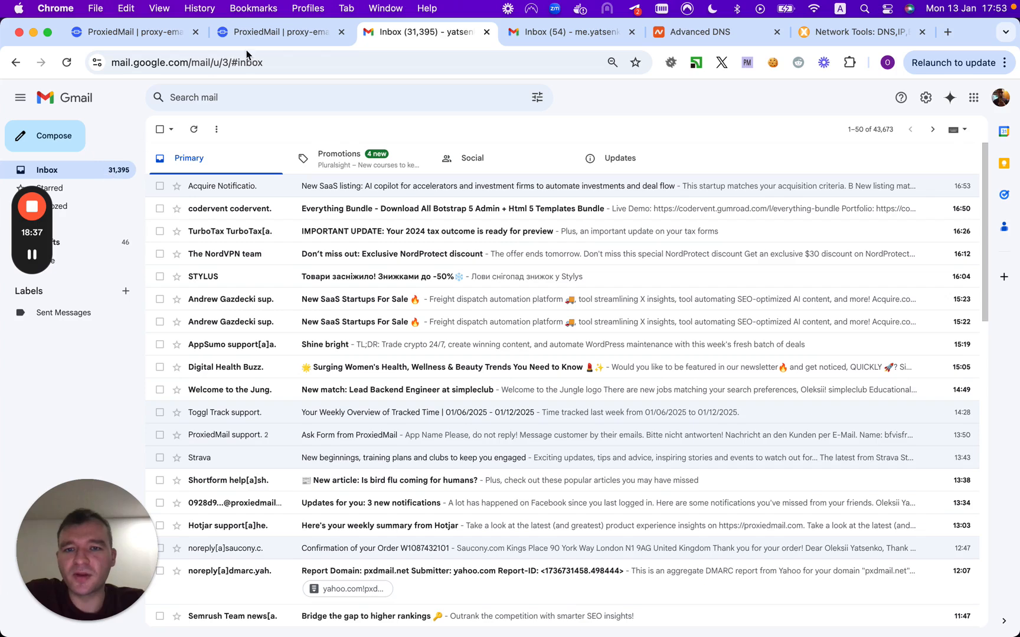
click(569, 26)
click(486, 187)
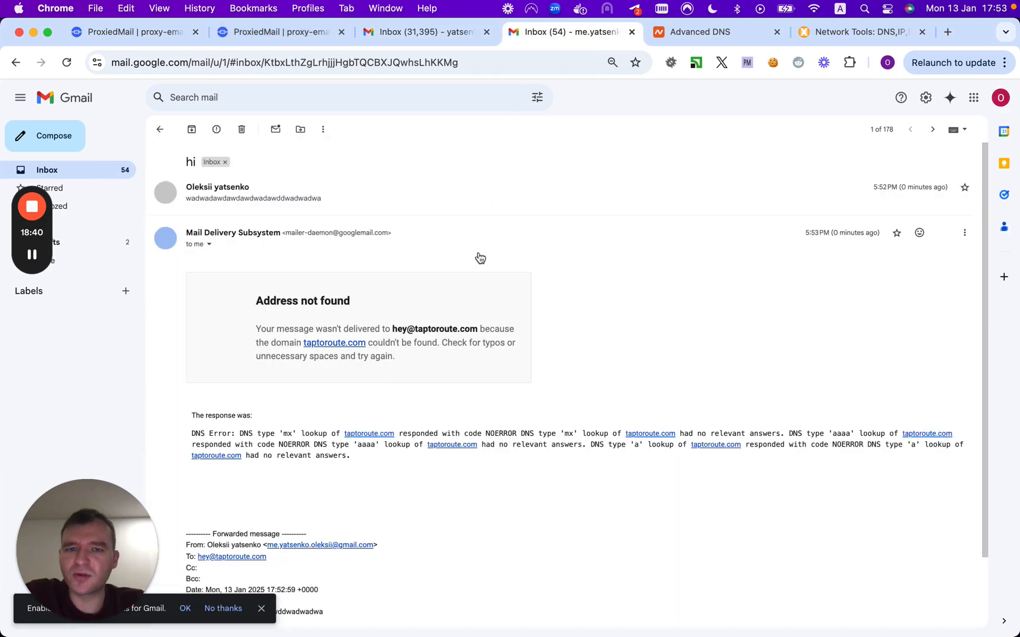
scroll(485, 276, down, 1)
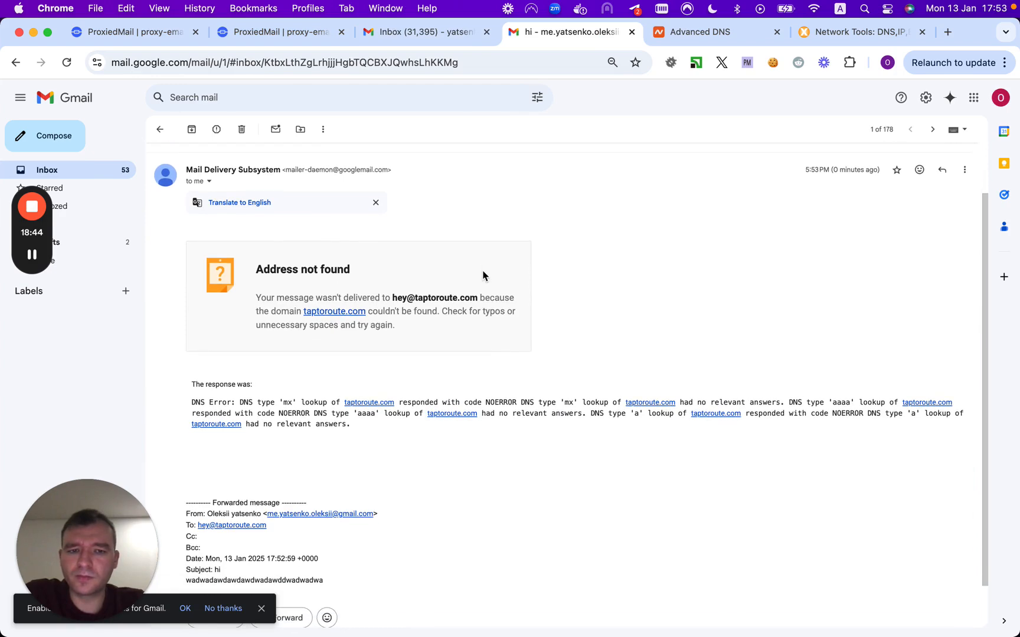
scroll(483, 276, down, 1)
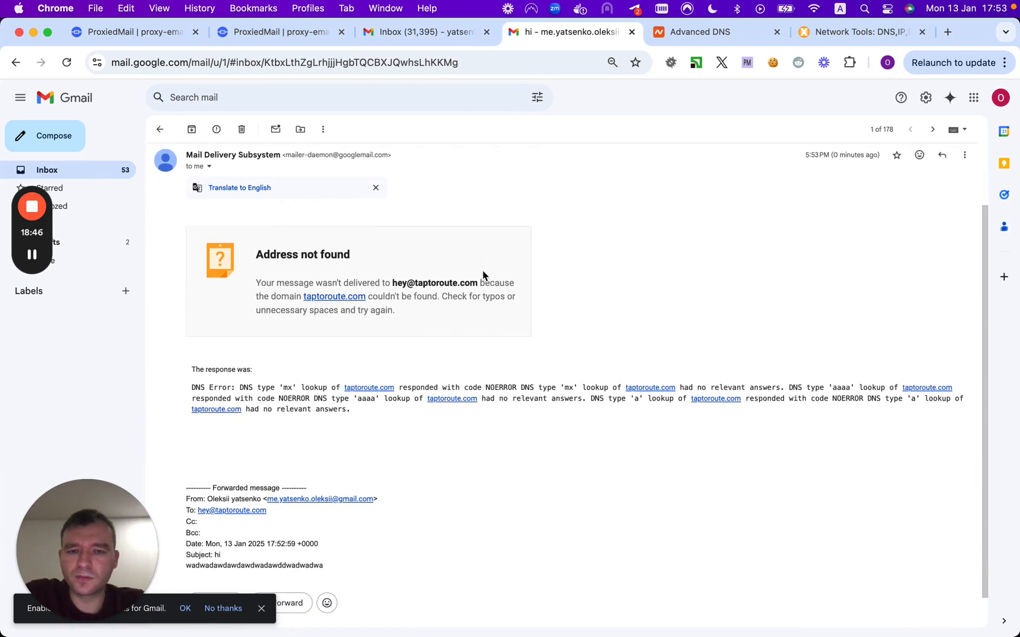
scroll(482, 276, down, 1)
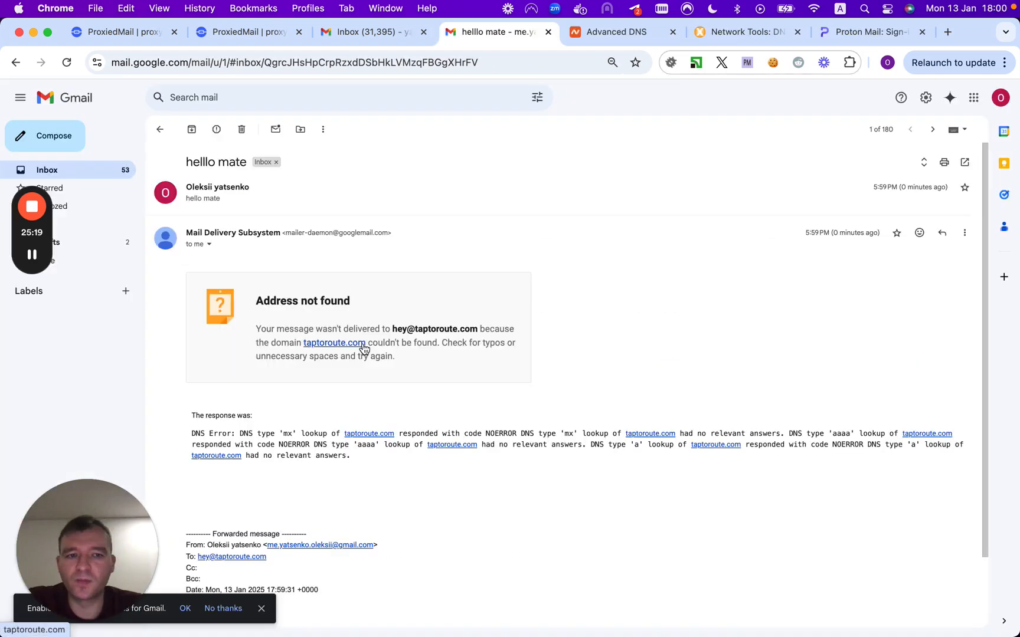
scroll(364, 349, down, 4)
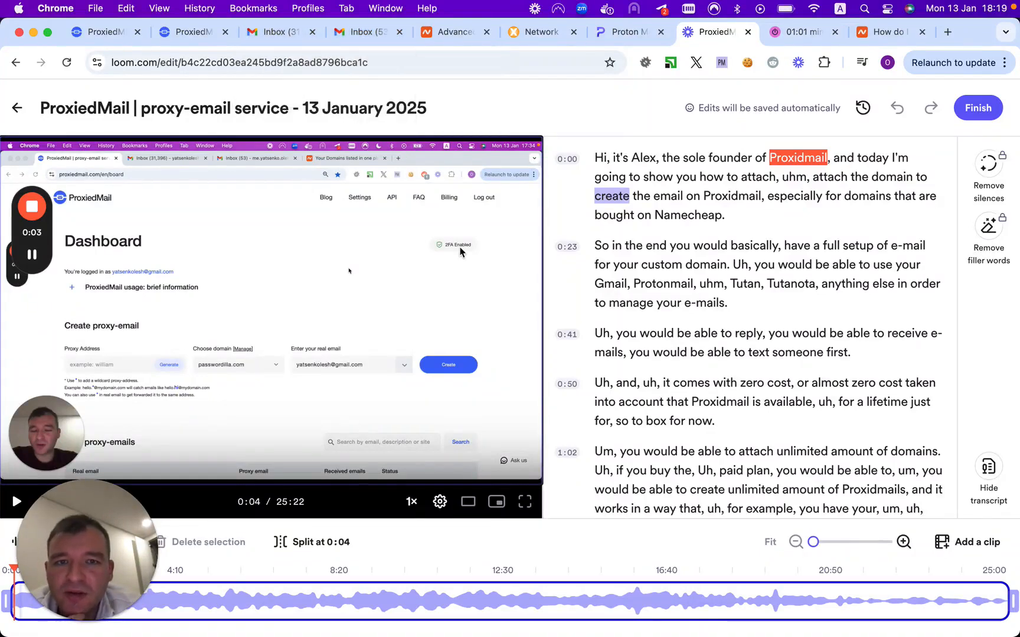
Step: Verify taptoroute.com's DKIM record under 3. DKIM so setup shows You're all set
click(190, 44)
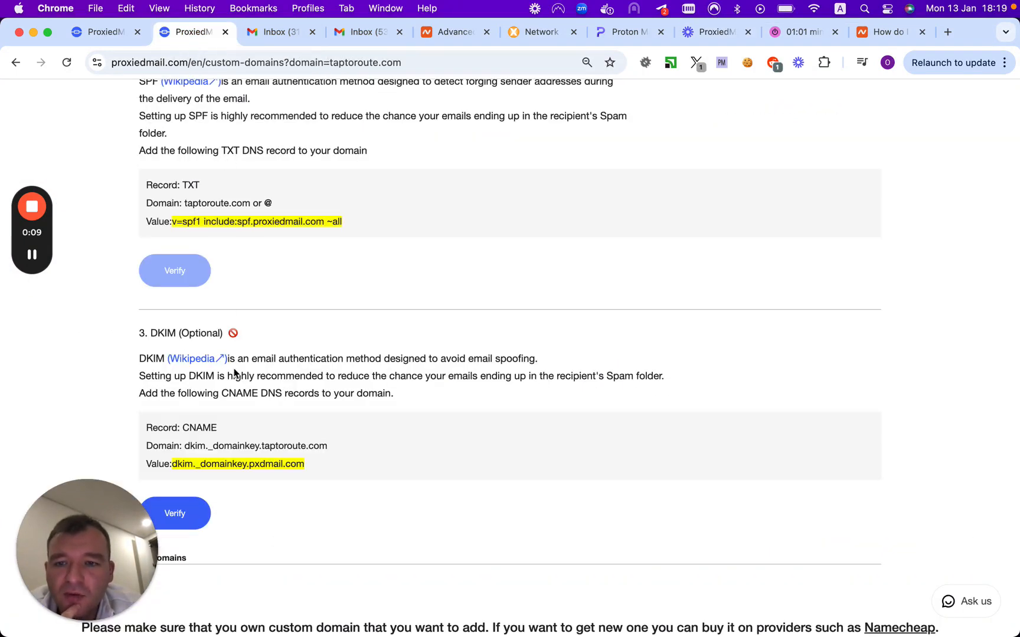
click(196, 513)
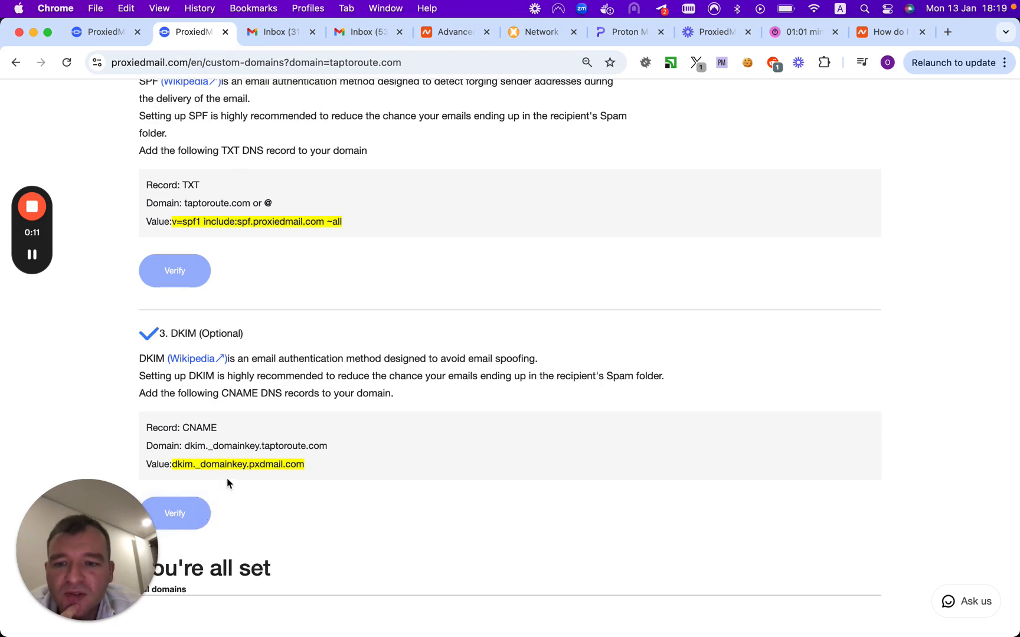
scroll(227, 479, down, 3)
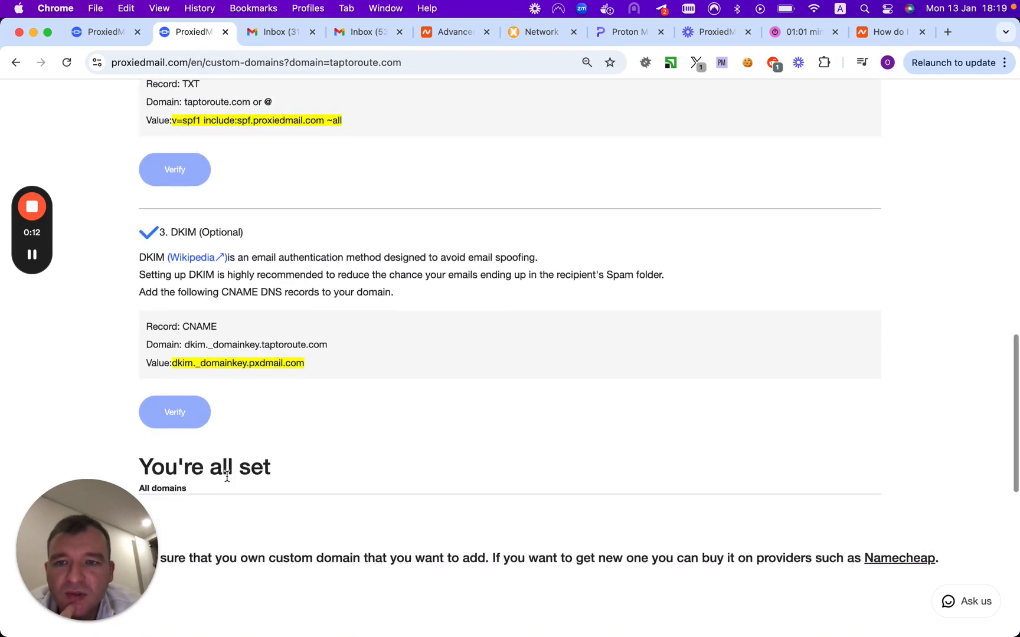
click(286, 37)
click(334, 37)
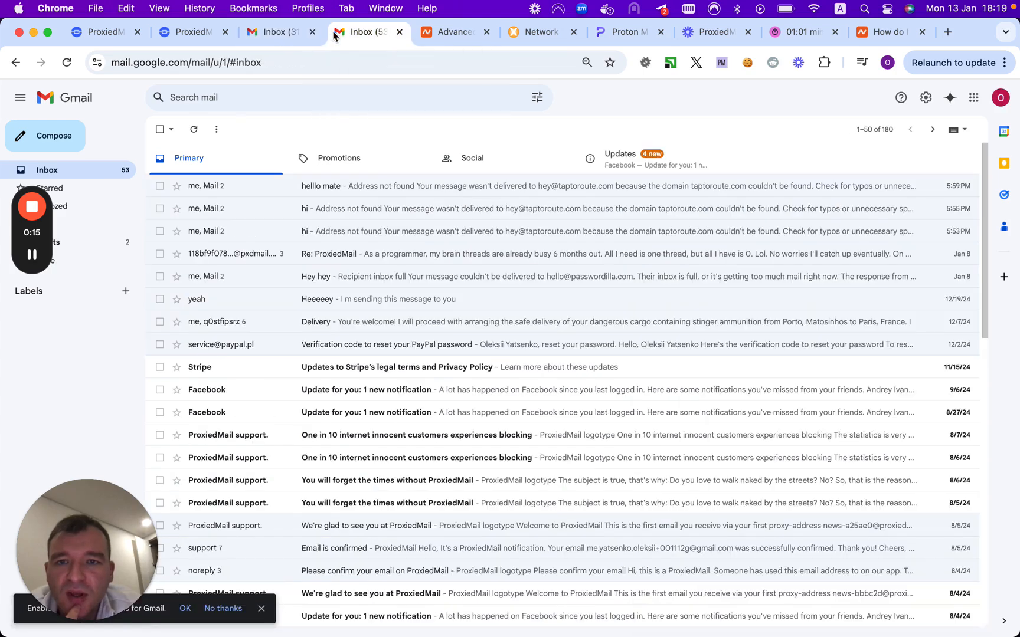
click(54, 136)
text(hey)
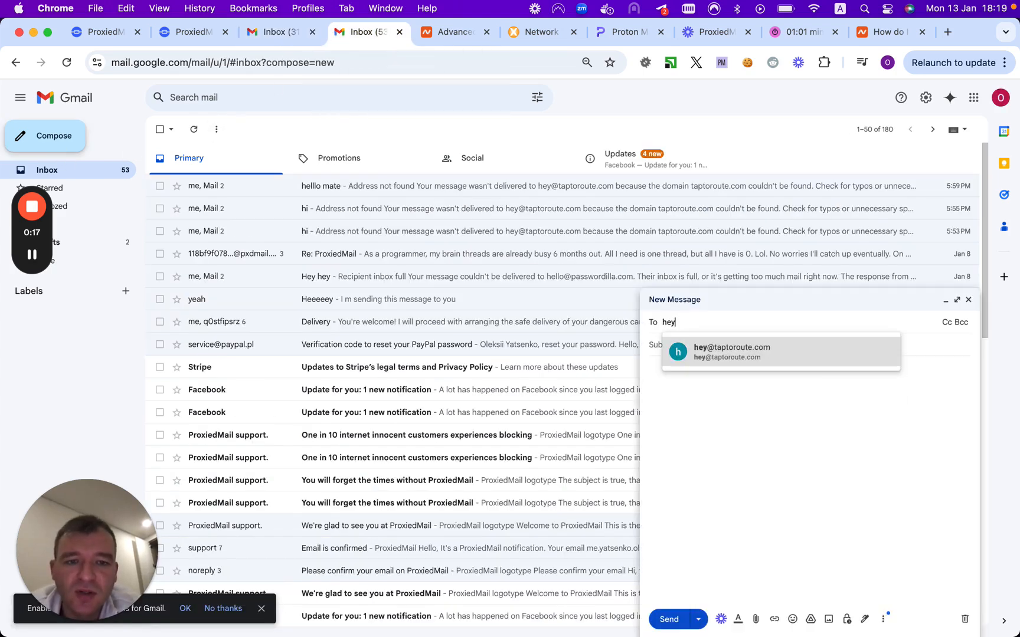
key(Return)
key(Tab)
text(hi)
key(Tab)
text(hi)
click(669, 619)
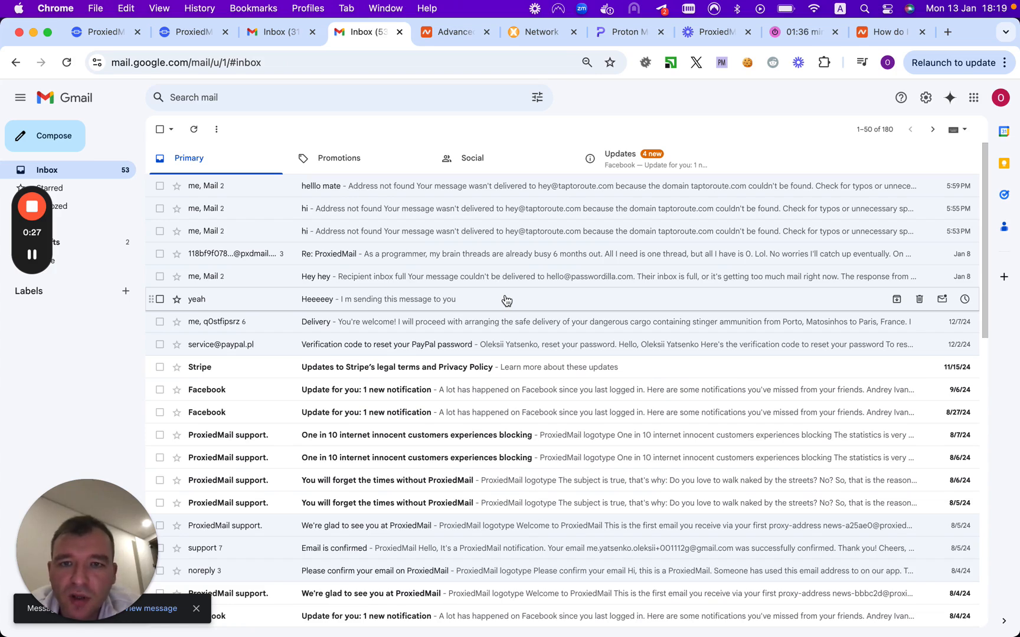
click(276, 34)
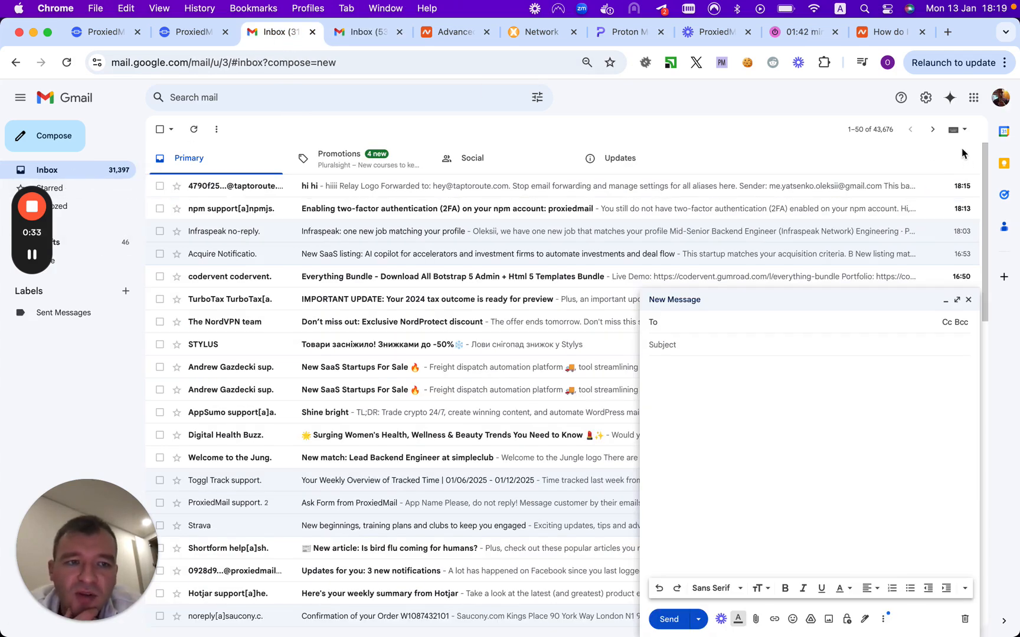
Step: Reply 'hi to you too' to the newest 'hi' email forwarded through taptoroute.com
click(704, 188)
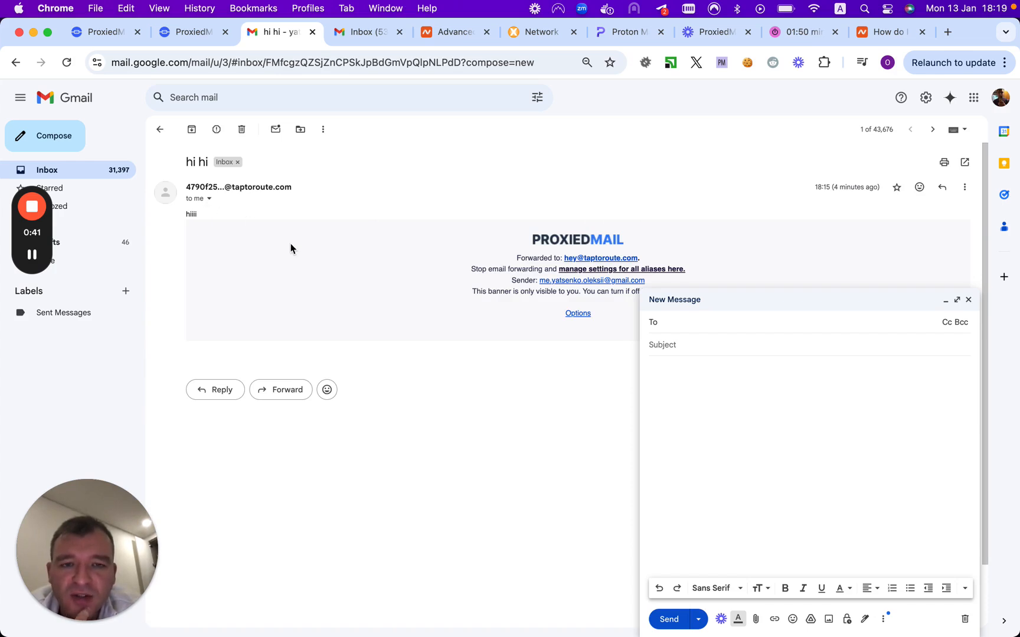
click(107, 173)
click(392, 183)
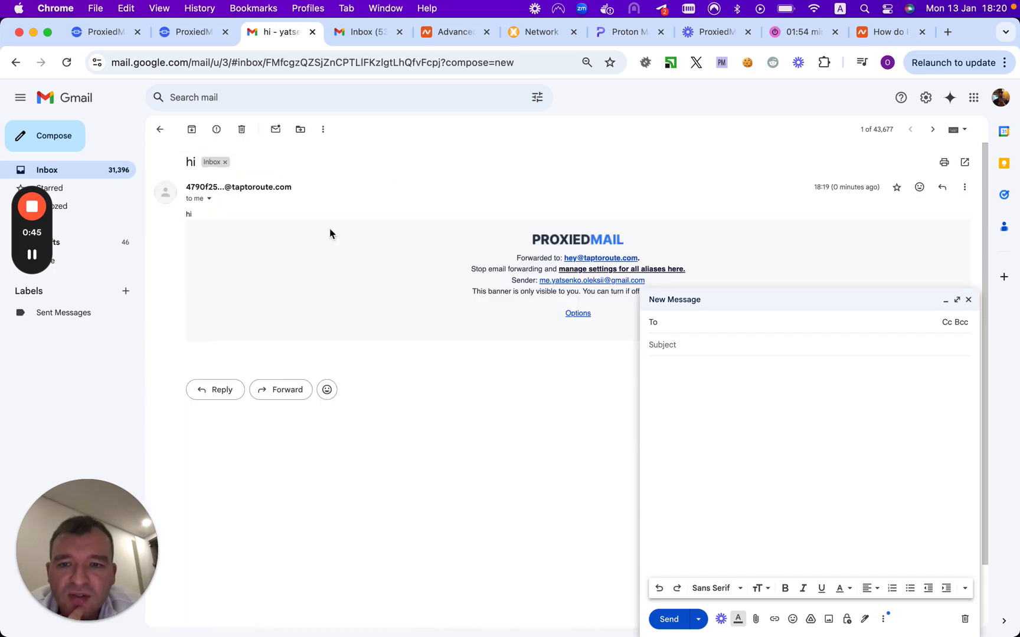
click(222, 390)
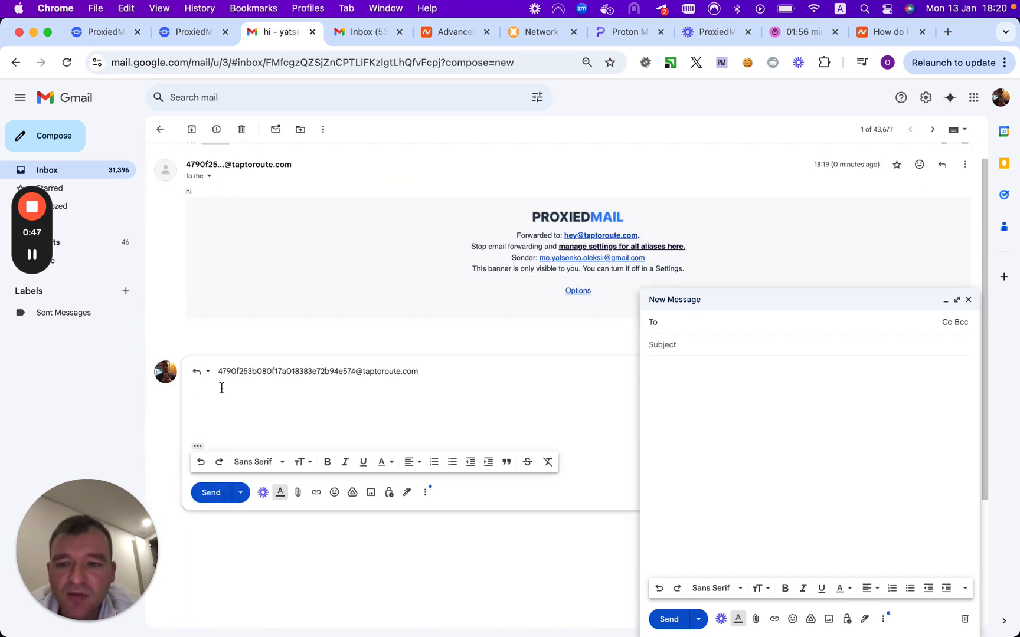
text(hi to you too)
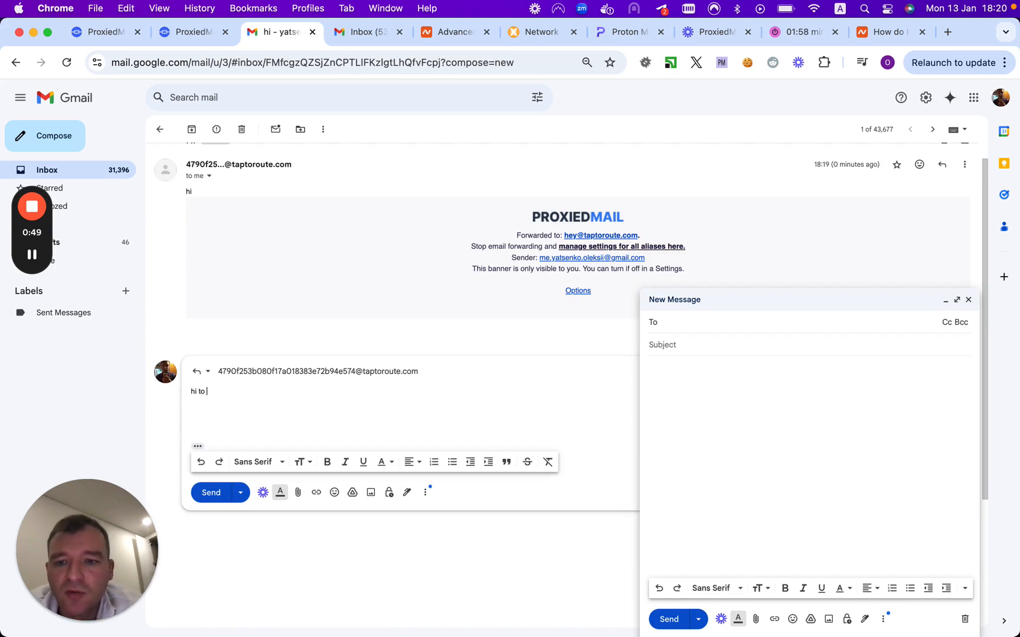
click(216, 499)
click(358, 33)
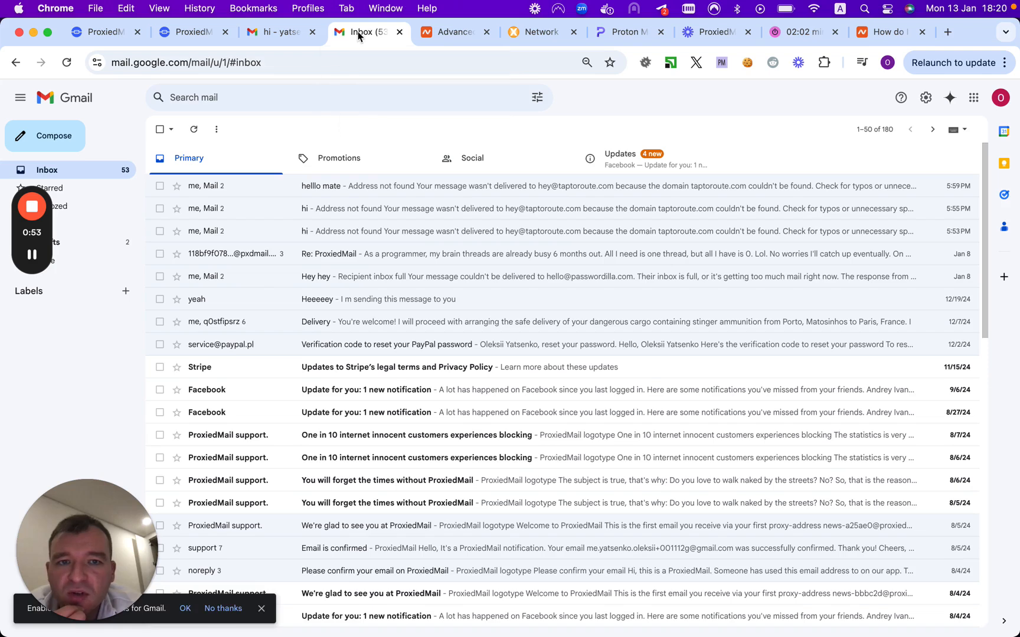
click(110, 169)
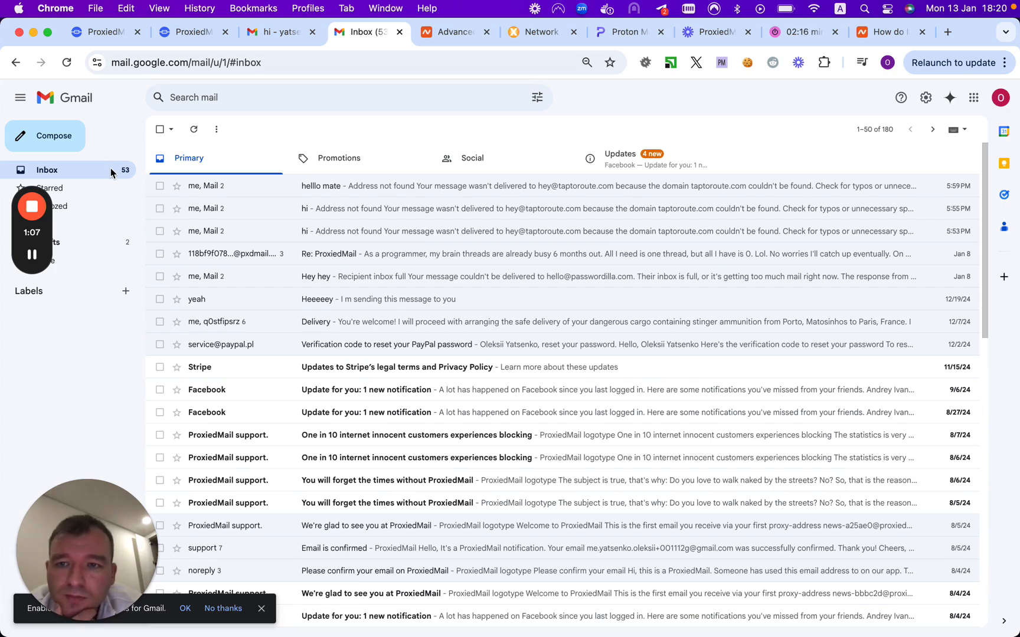
click(110, 187)
click(111, 173)
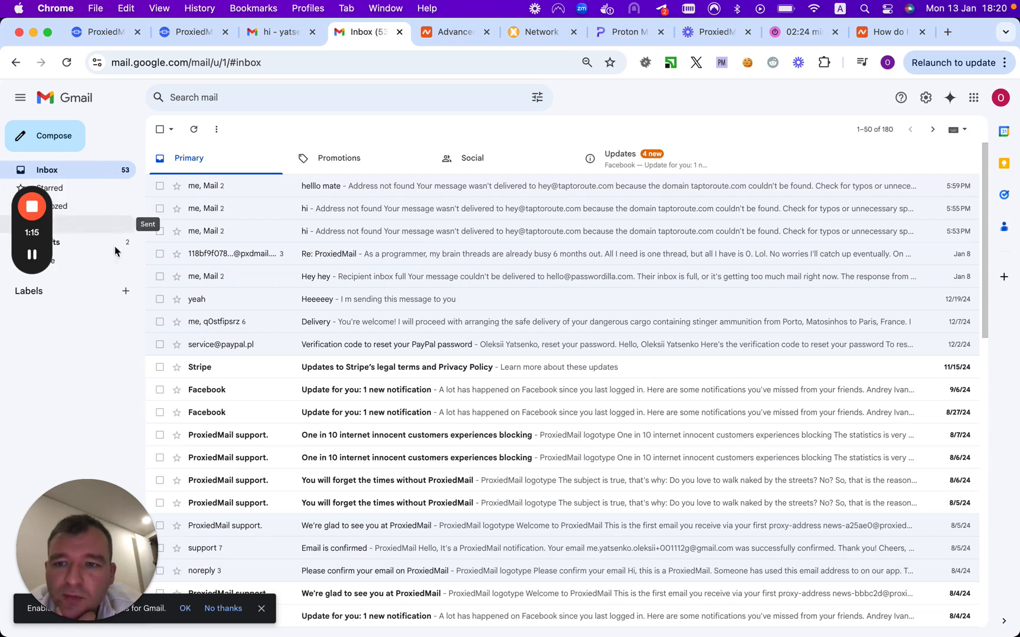
click(110, 171)
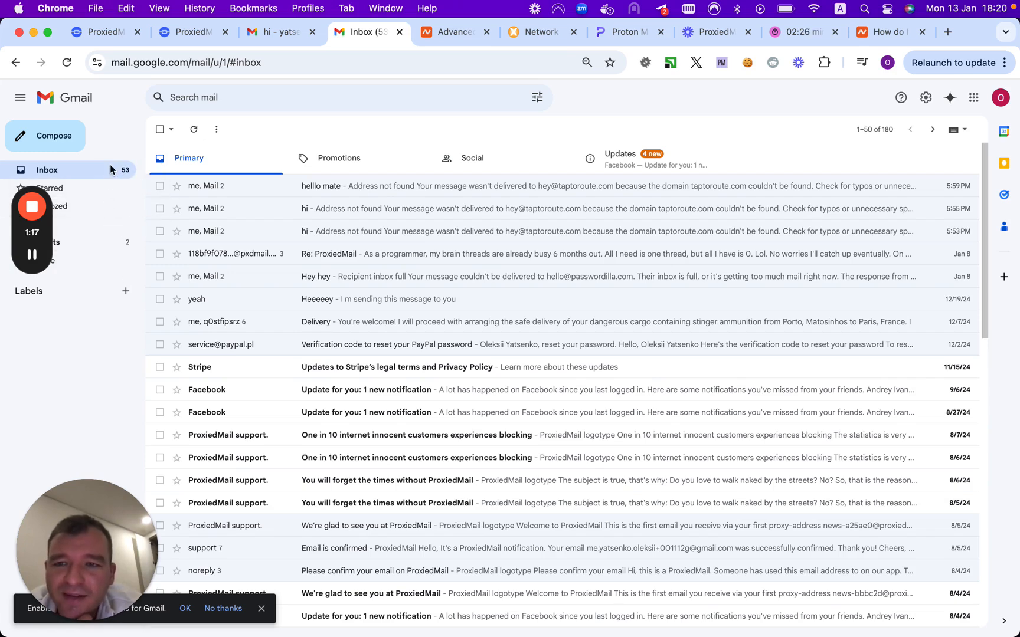
click(106, 258)
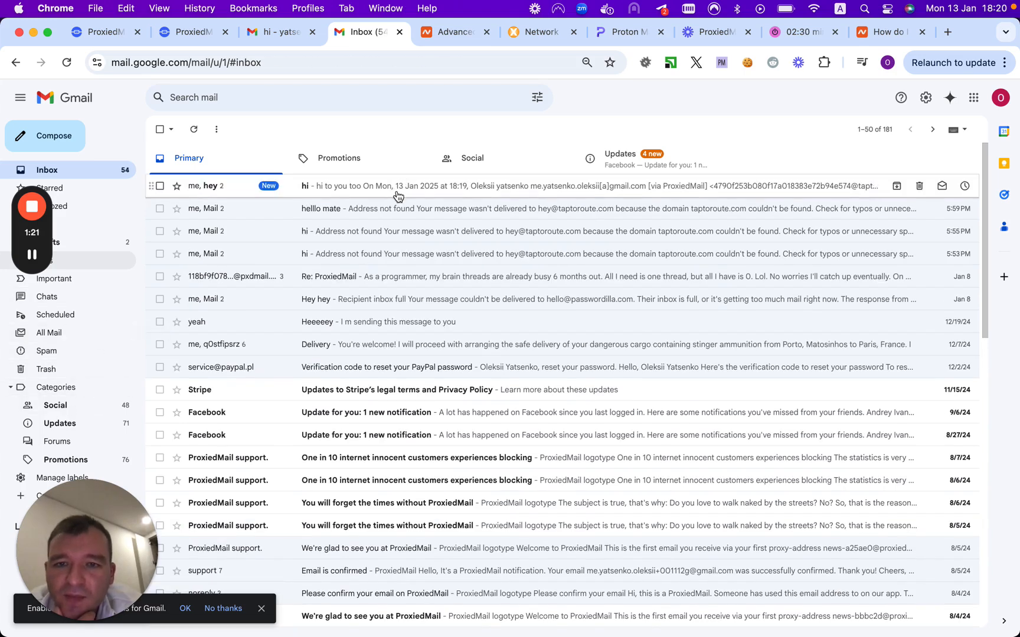
click(391, 190)
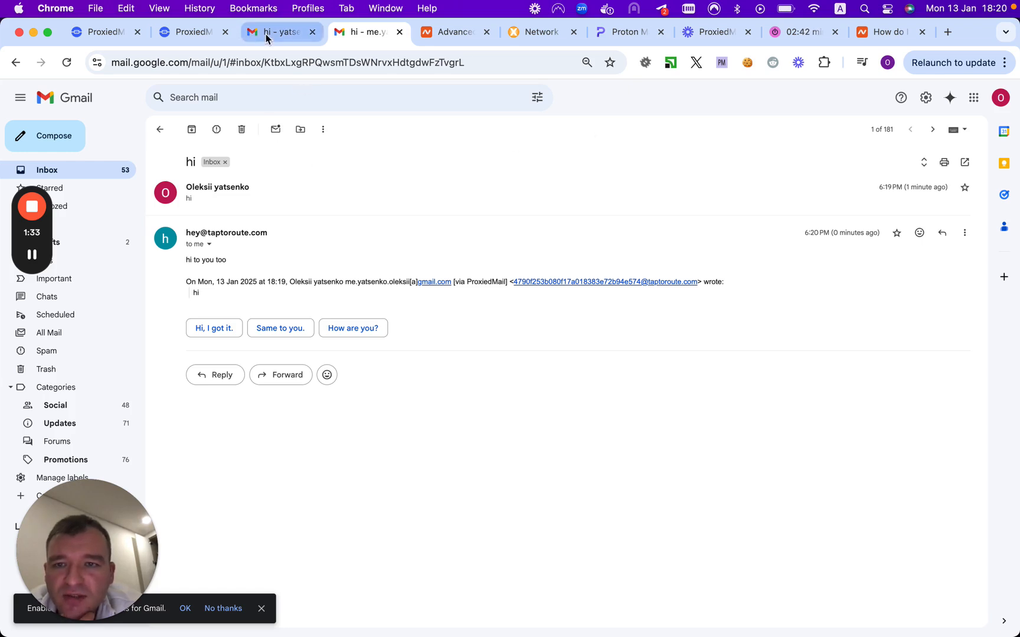
Step: Check the ProxiedMail custom-domain page and dashboard, then return to the received reply
click(205, 35)
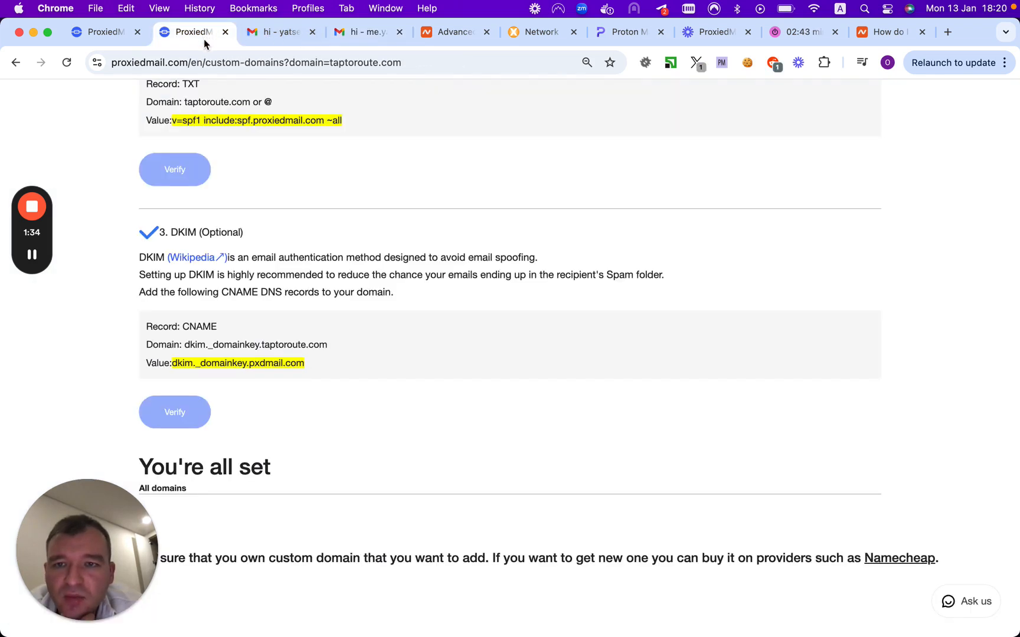
click(98, 37)
click(364, 39)
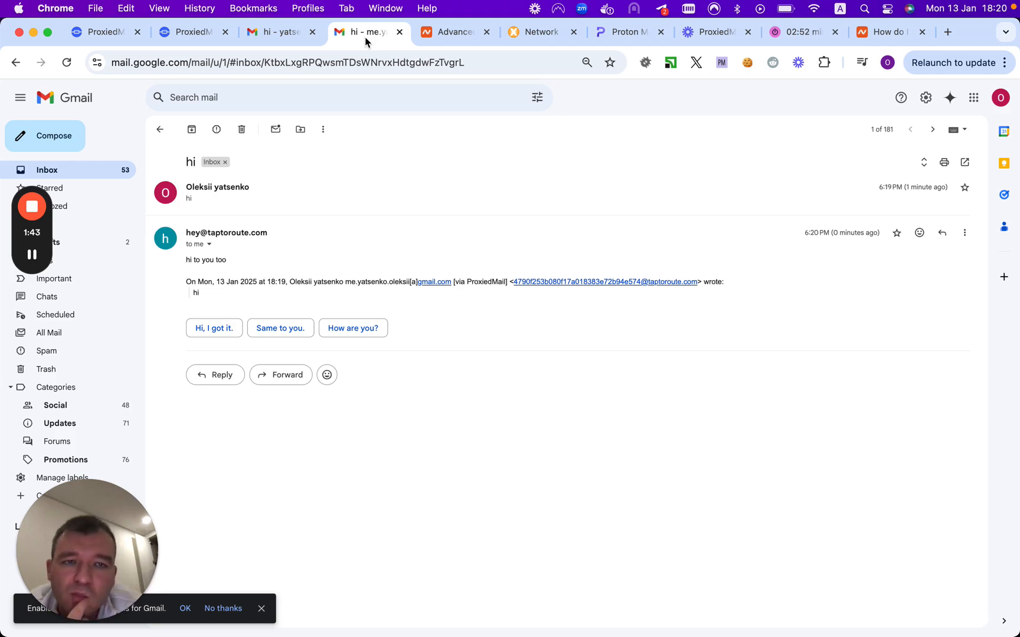
Step: Search NordPass for 'porto' and open the saved Protonmail Proxiedmail login
click(608, 35)
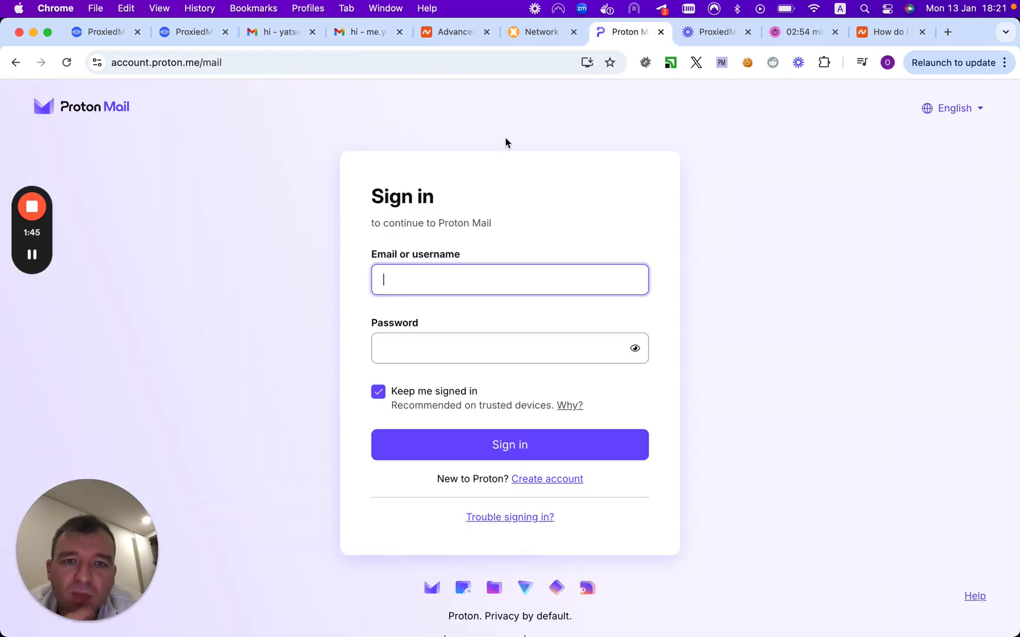
key(super+Tab)
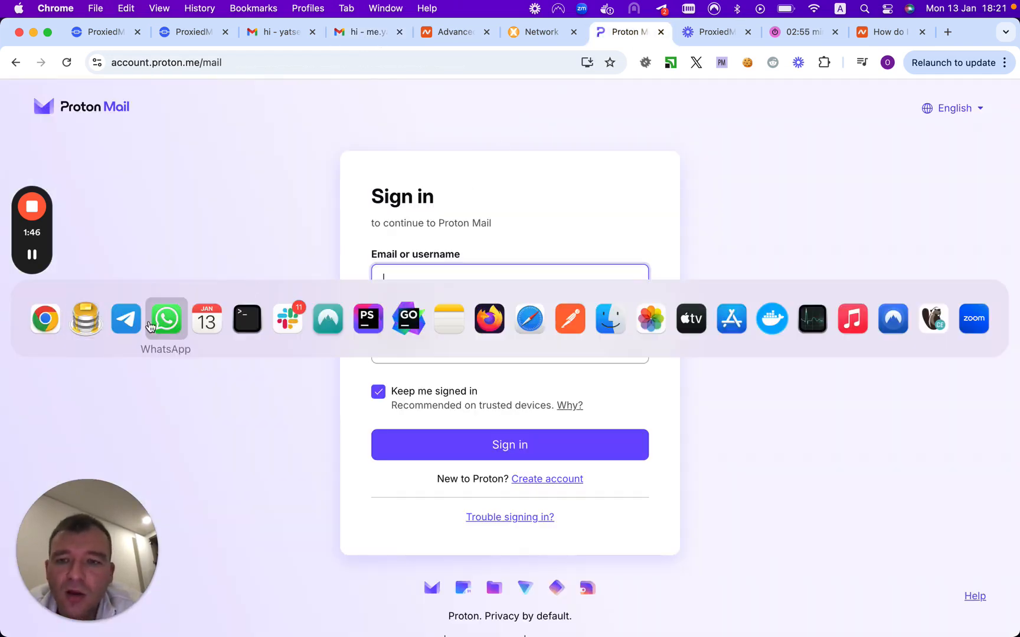
click(327, 318)
double_click(124, 95)
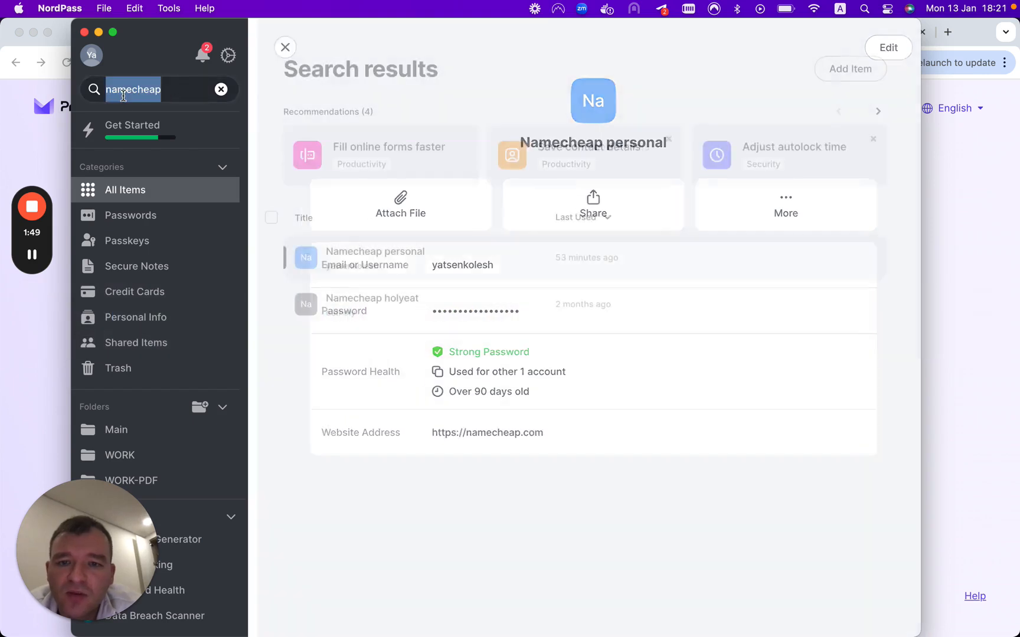
text(por)
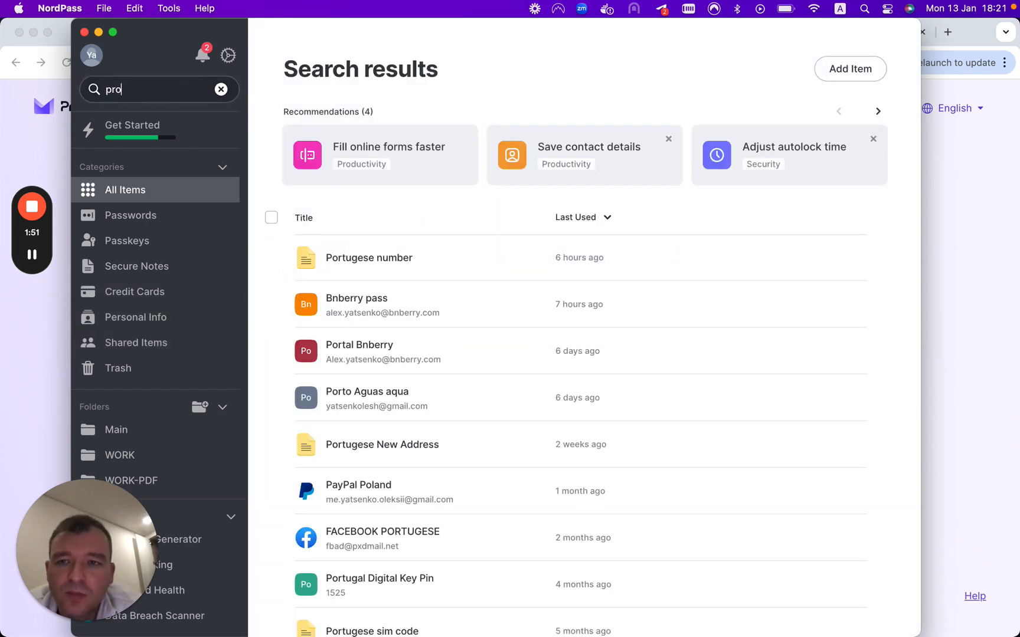
text(ton)
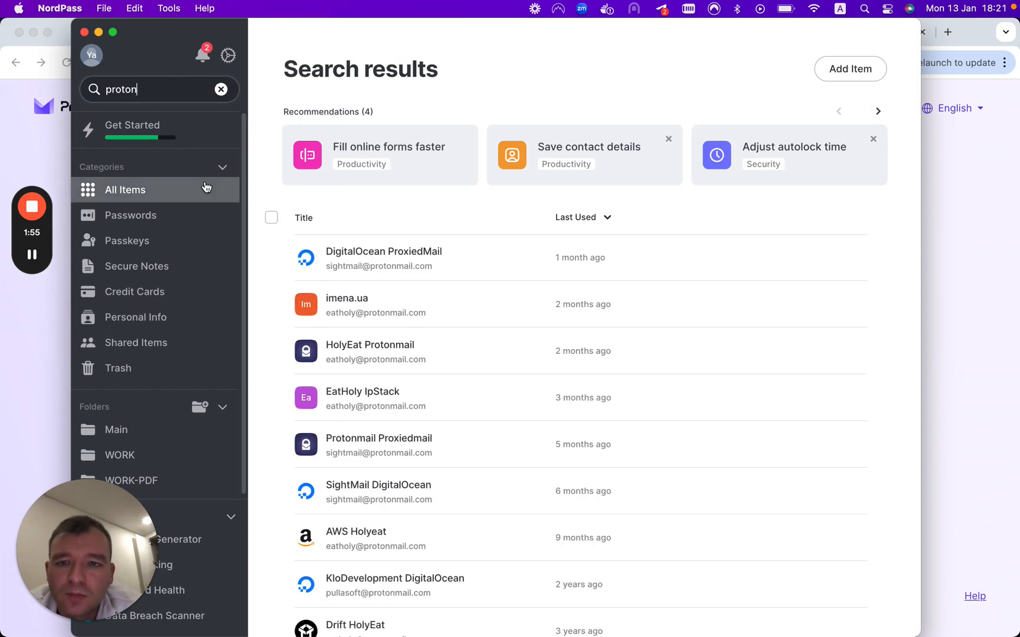
click(443, 459)
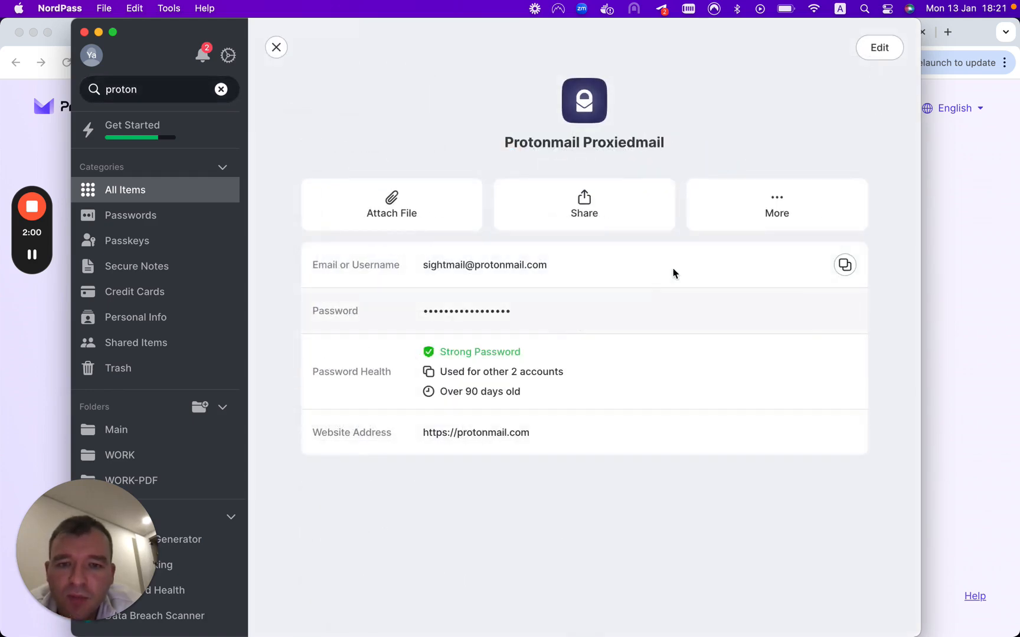
Step: Fill Proton Mail's sign-in form with the stored email and password and sign in
click(845, 264)
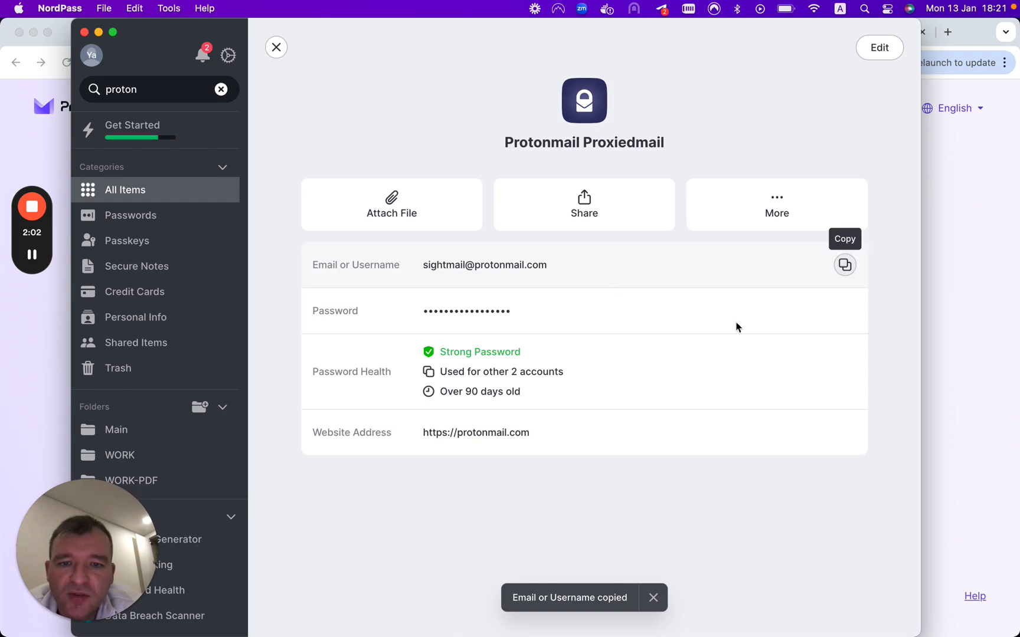
click(845, 310)
key(super+Tab)
key(super+v)
click(593, 452)
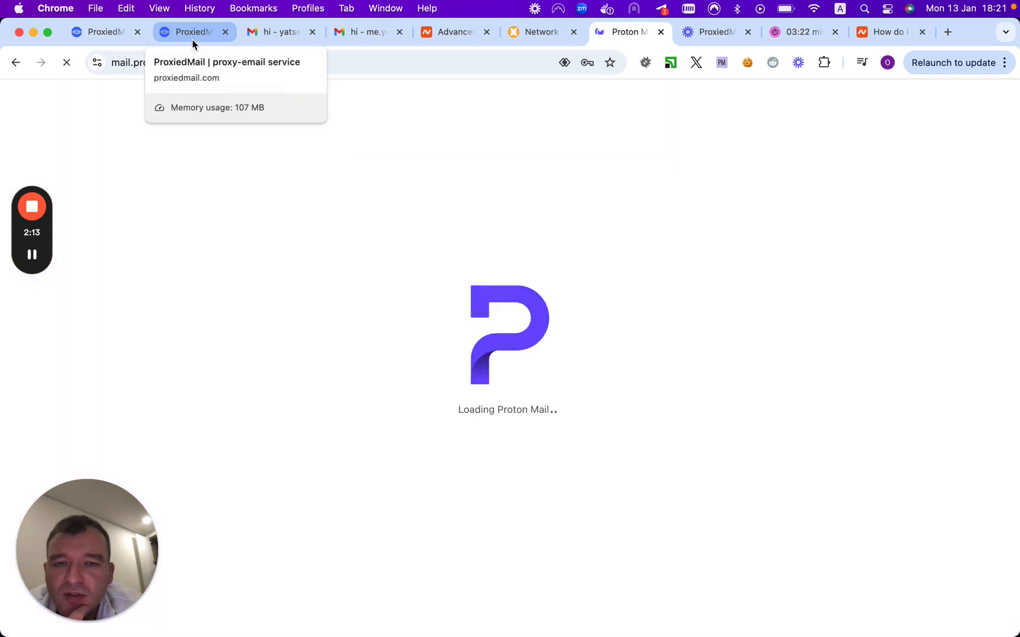
Step: Copy the Proton email address from NordPass again and return to ProxiedMail's custom-domain page
key(super+Tab)
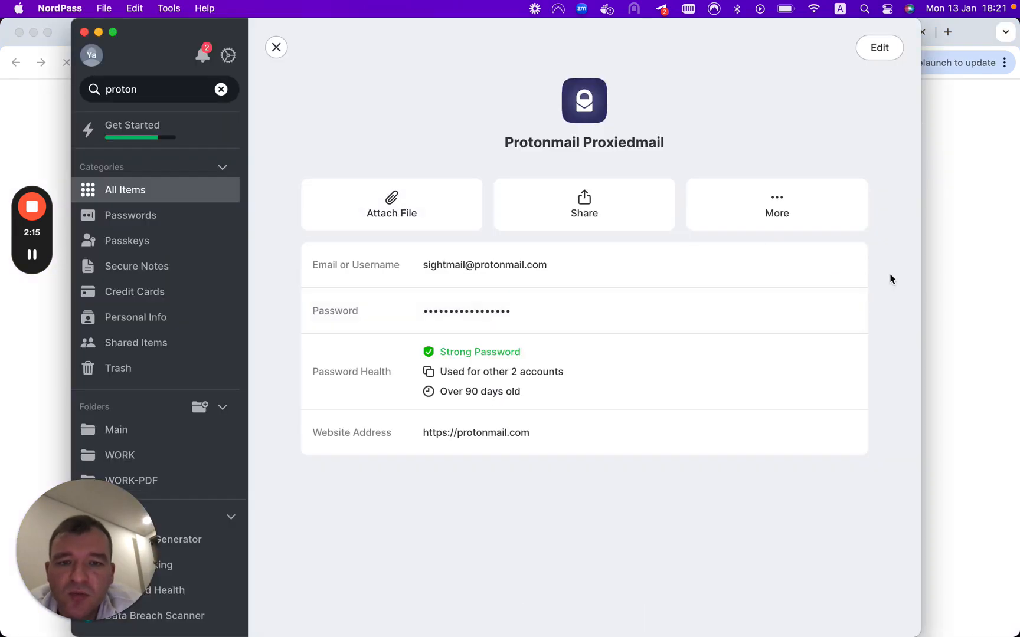
click(845, 265)
key(super+Tab)
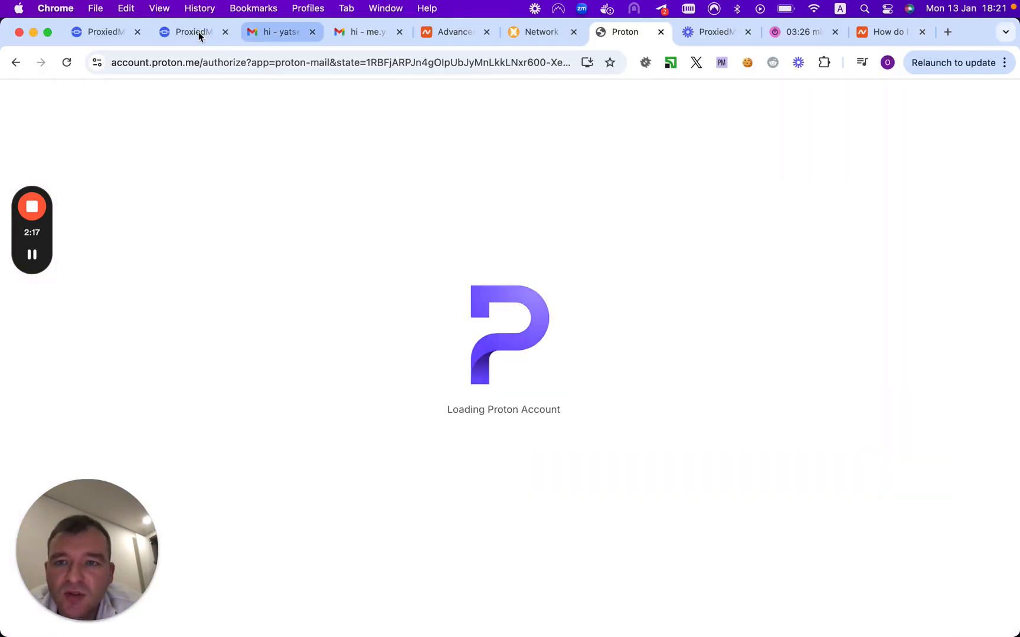
click(185, 33)
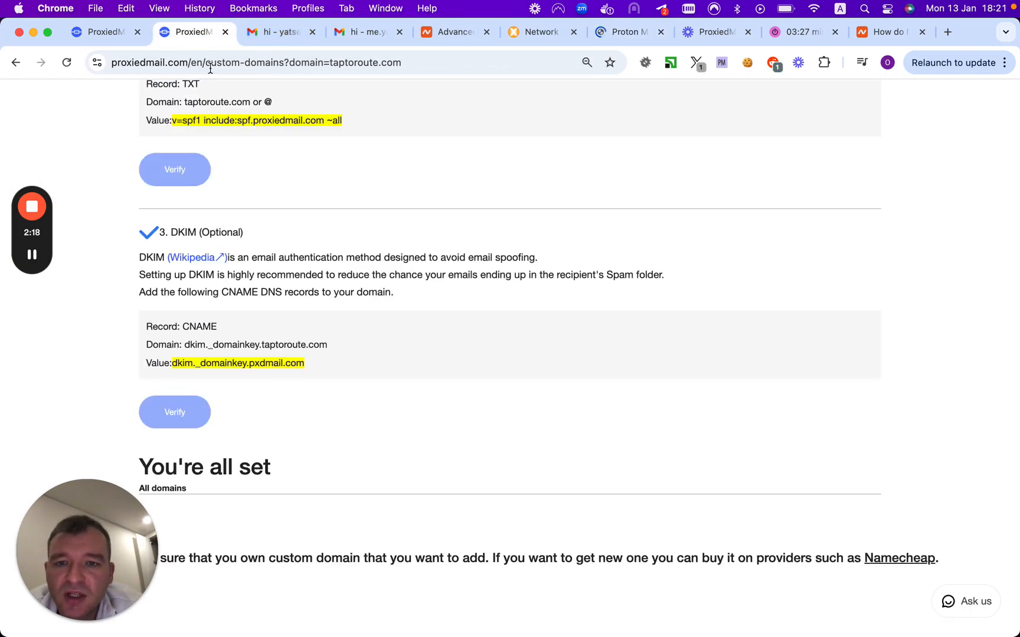
Step: Add the Proton Mail address as a contact on the taptoroute proxy and copy its reverse-proxy address
click(94, 33)
scroll(353, 406, down, 6)
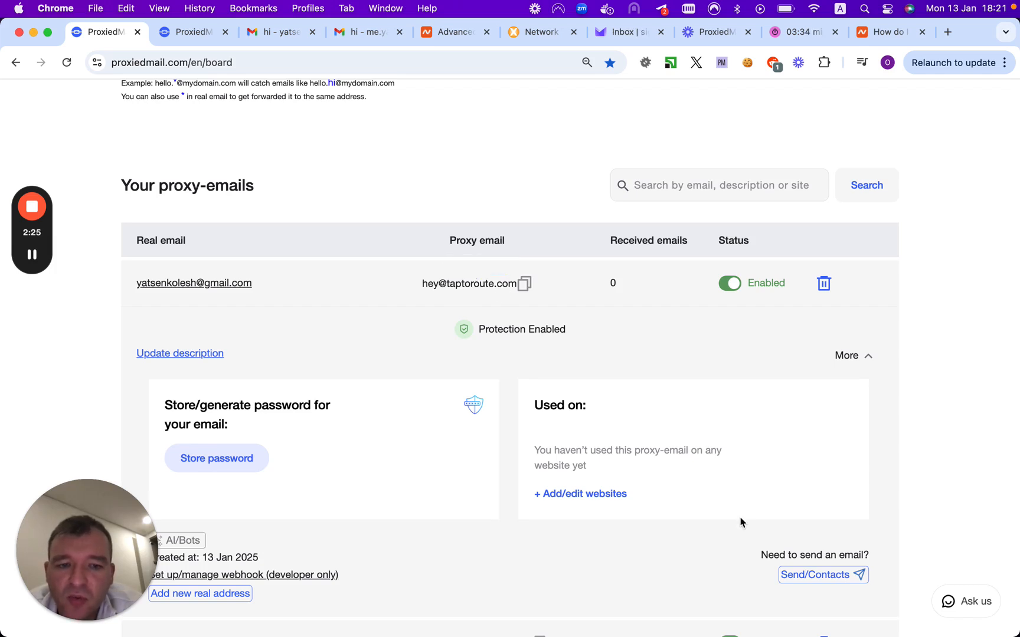
click(816, 576)
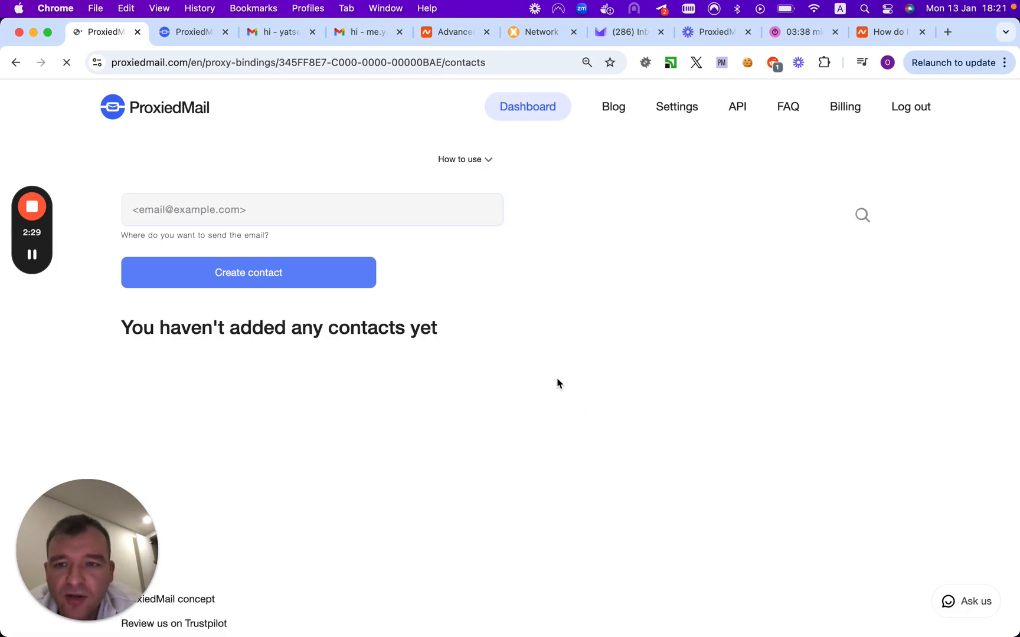
key(super+v)
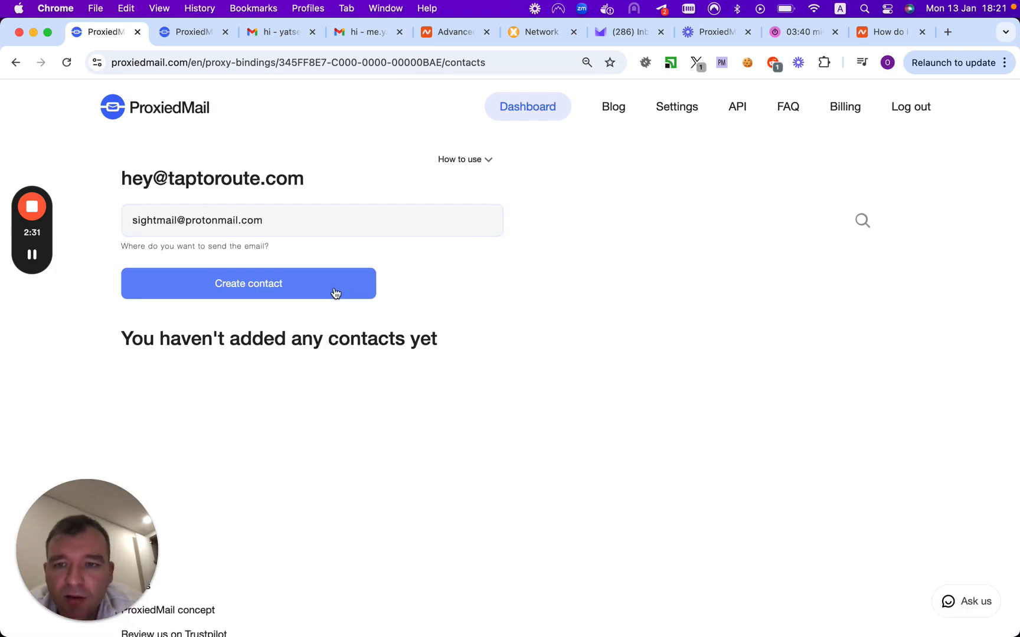
click(334, 293)
click(409, 369)
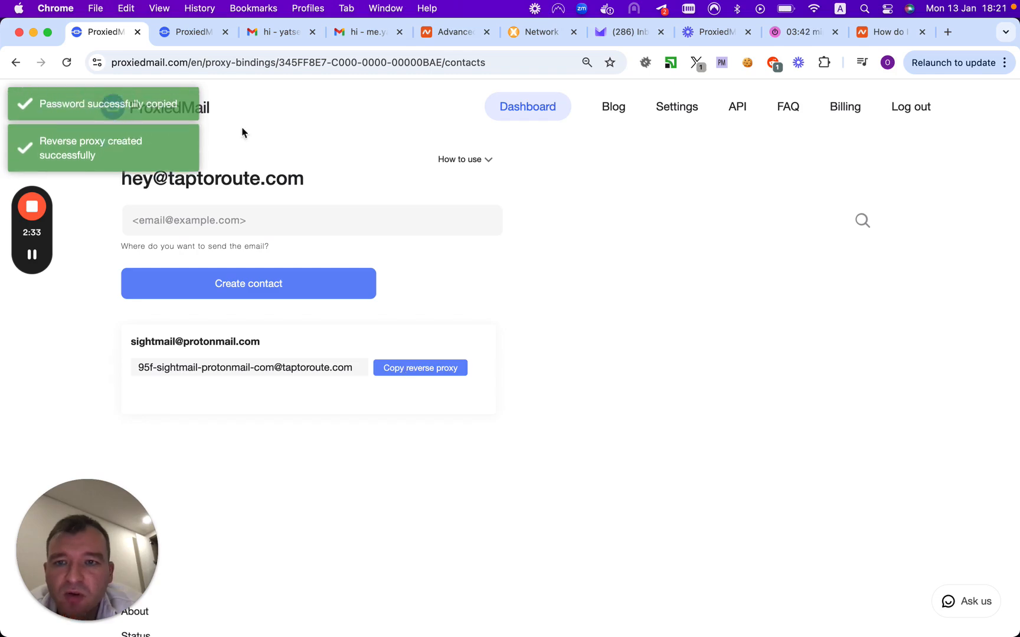
click(272, 32)
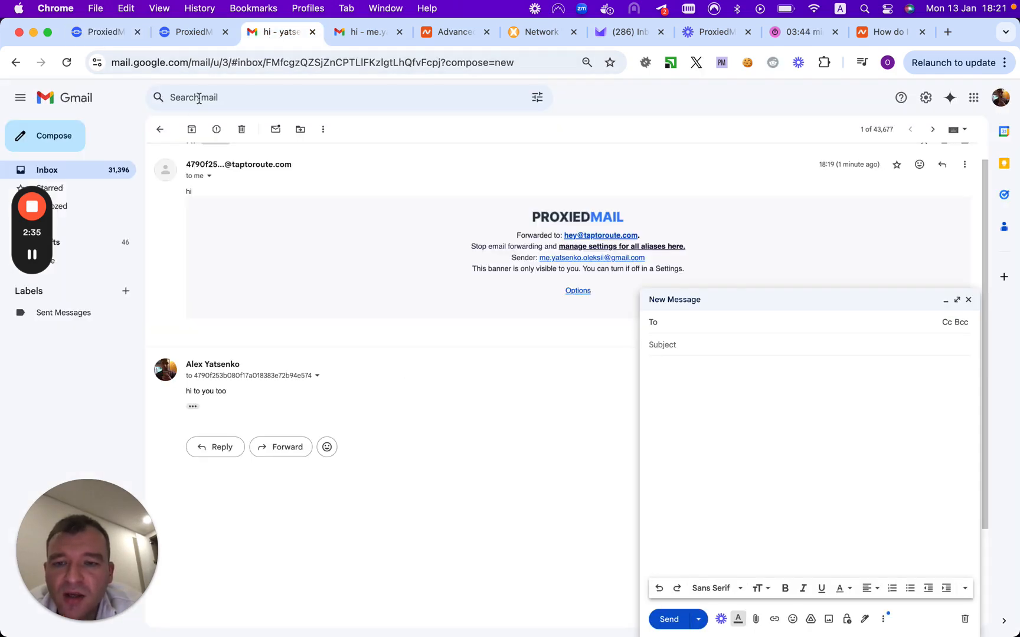
Step: Email the copied reverse-proxy address with subject 'hello mate' and body 'helllooo'
click(94, 167)
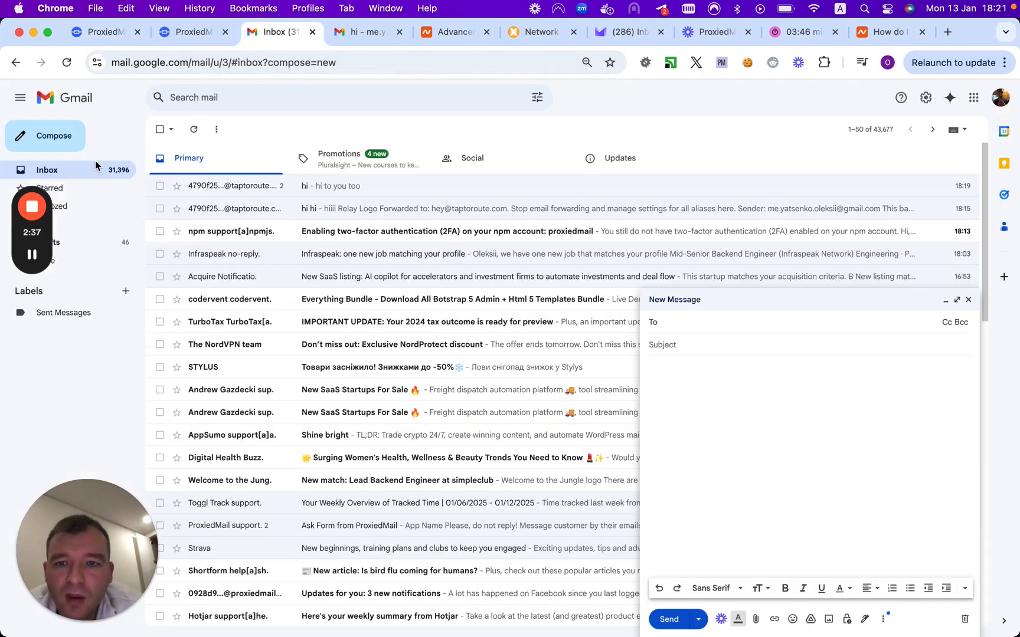
click(673, 323)
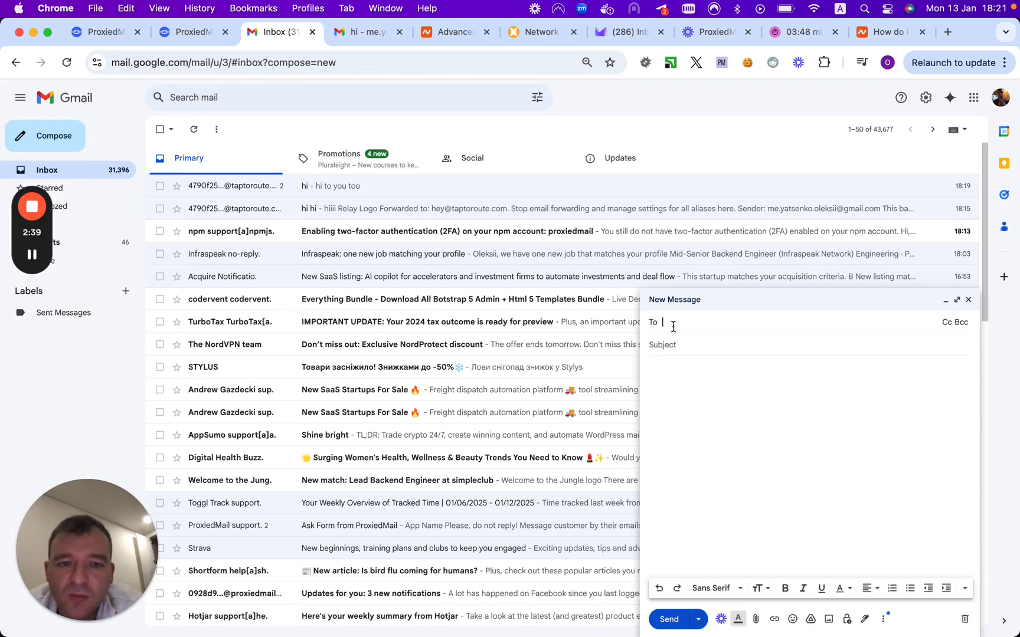
key(super+v)
key(Tab)
text(hello mat)
key(Tab)
text(helllooo)
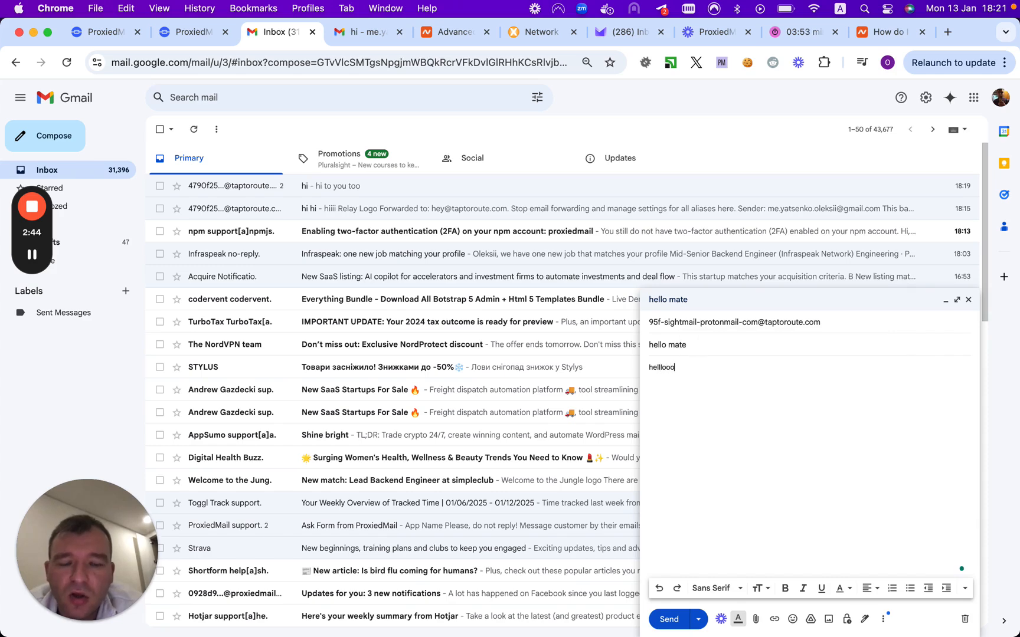
click(669, 619)
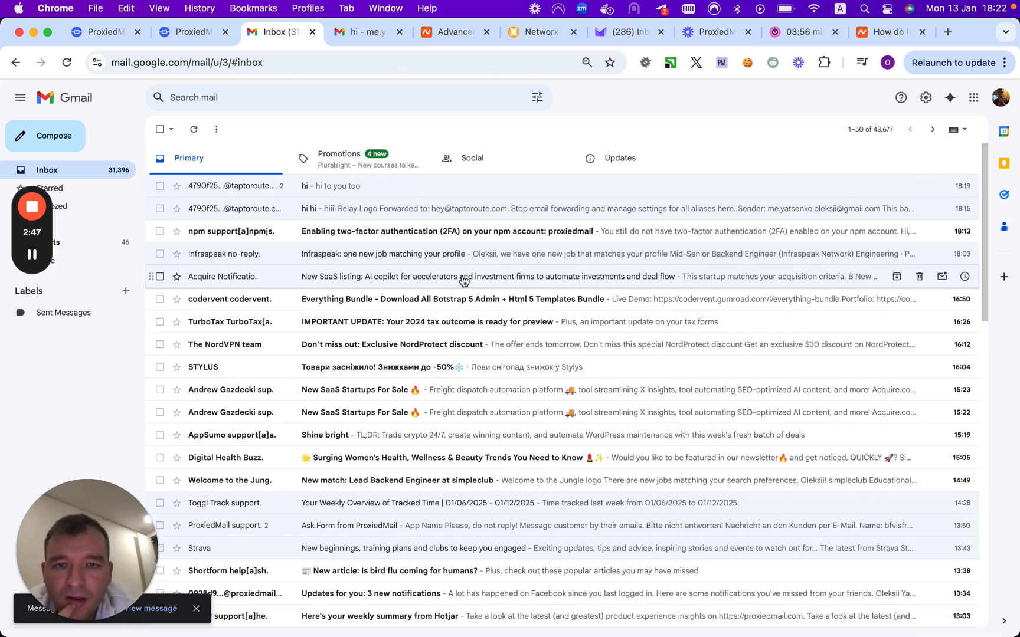
Step: Check Proton Mail's Spam folder, then open the 'hello mate' message from the Inbox
click(614, 36)
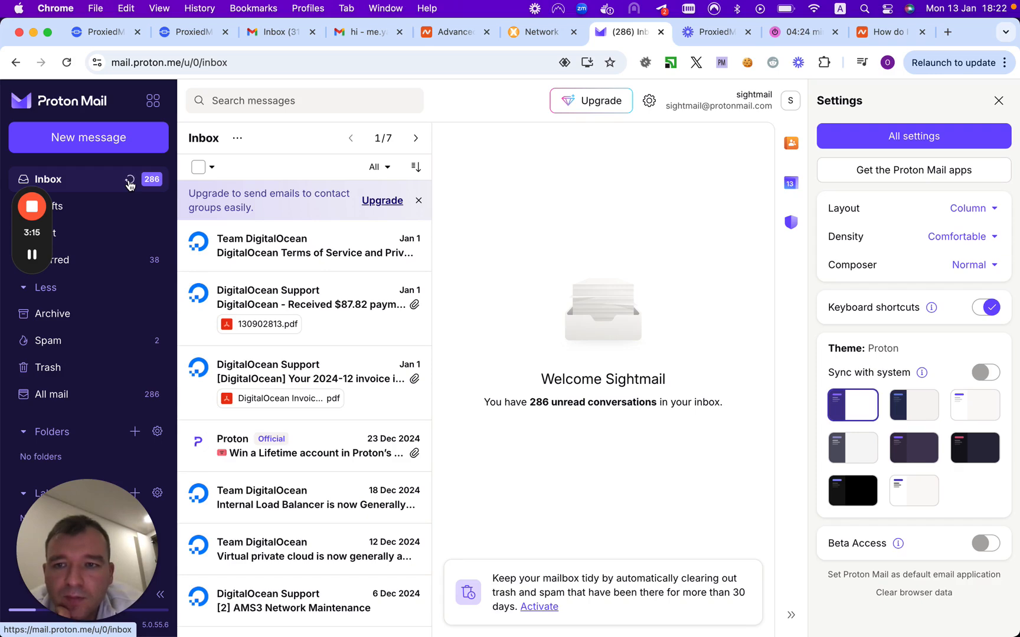
click(134, 341)
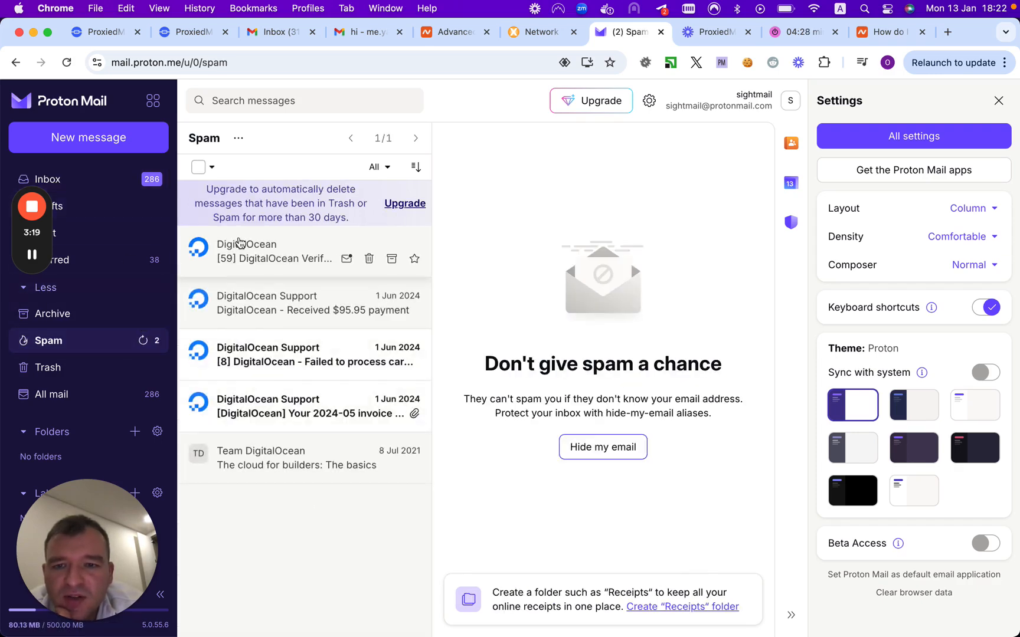
click(121, 181)
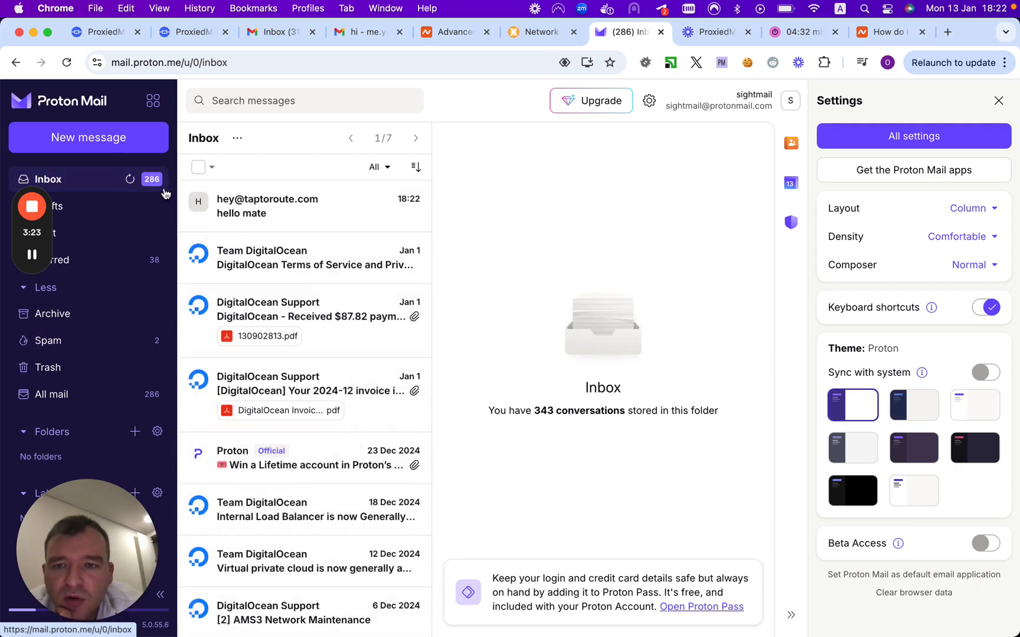
click(319, 213)
click(273, 213)
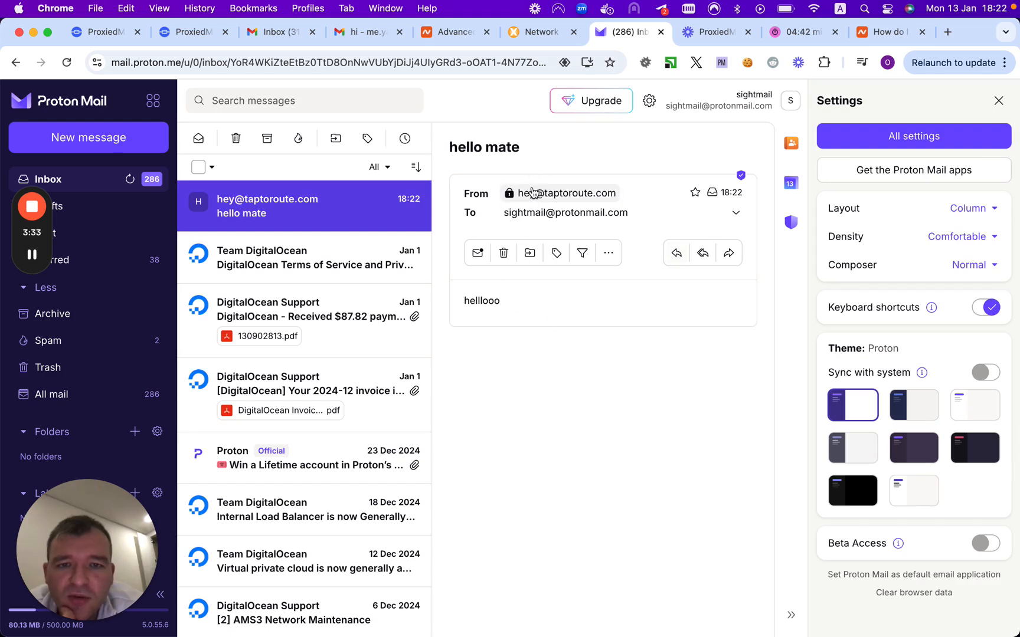
Step: Send 'it some reply' in answer to the hello mate message and dismiss the notification prompt
click(676, 253)
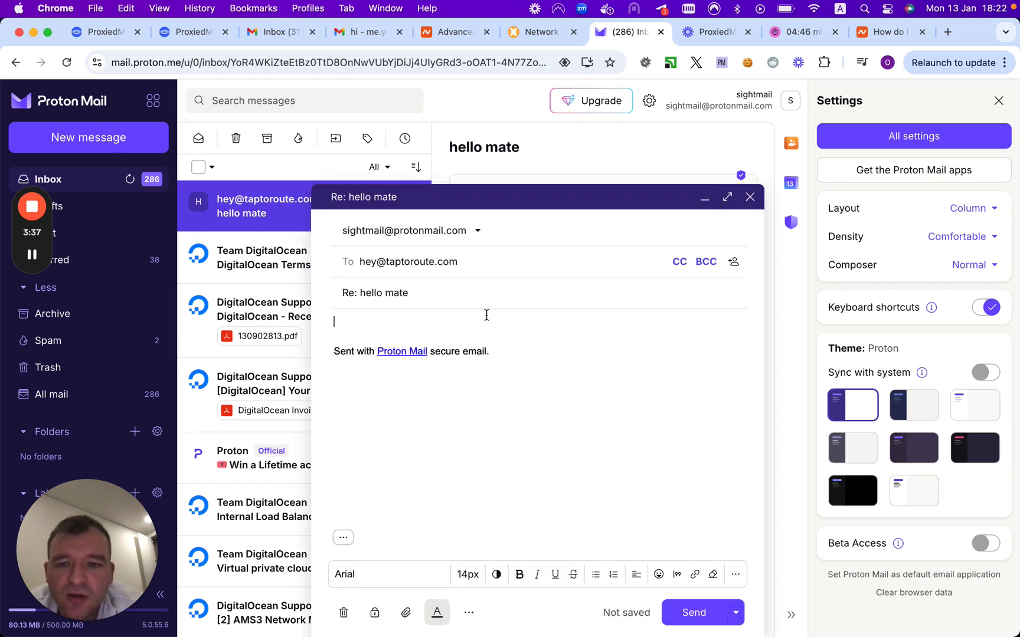
text(it some reply)
click(705, 613)
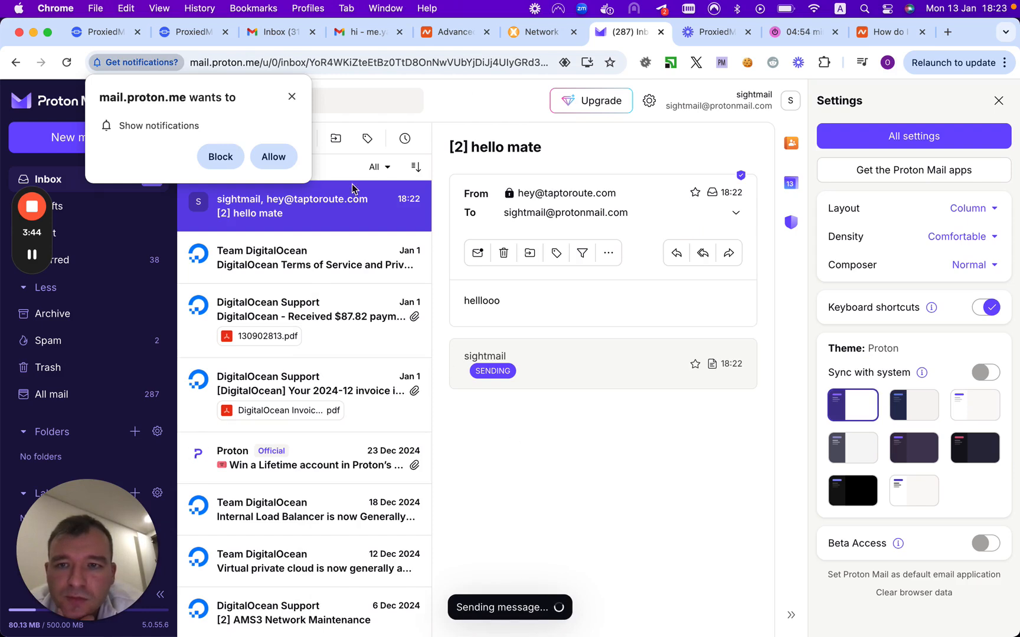
click(292, 96)
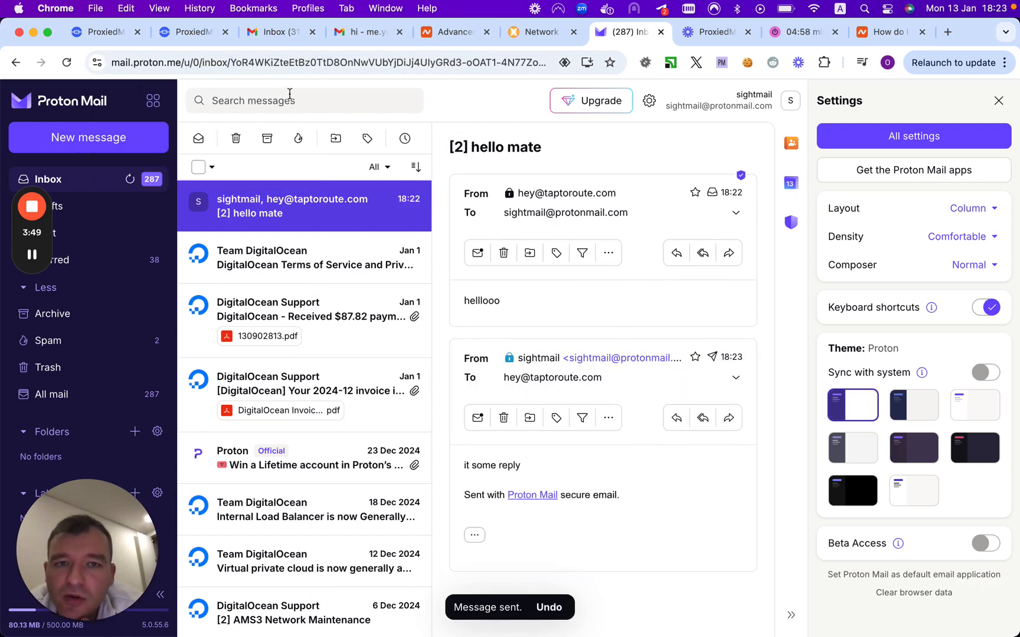
click(278, 33)
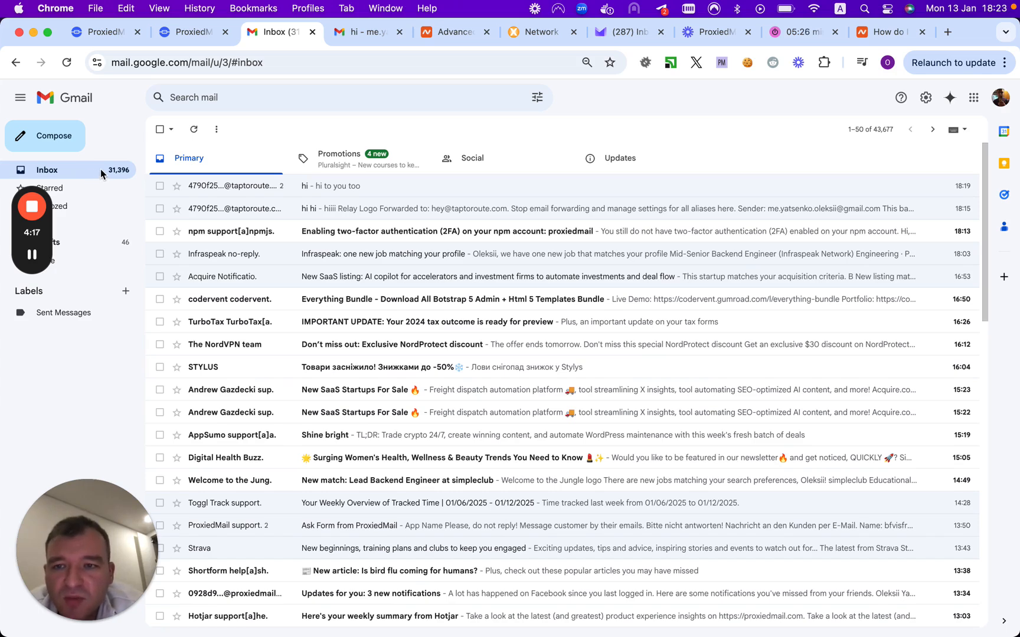
Step: Refresh Gmail and open the hello mate thread showing the 'it some reply' response
click(100, 170)
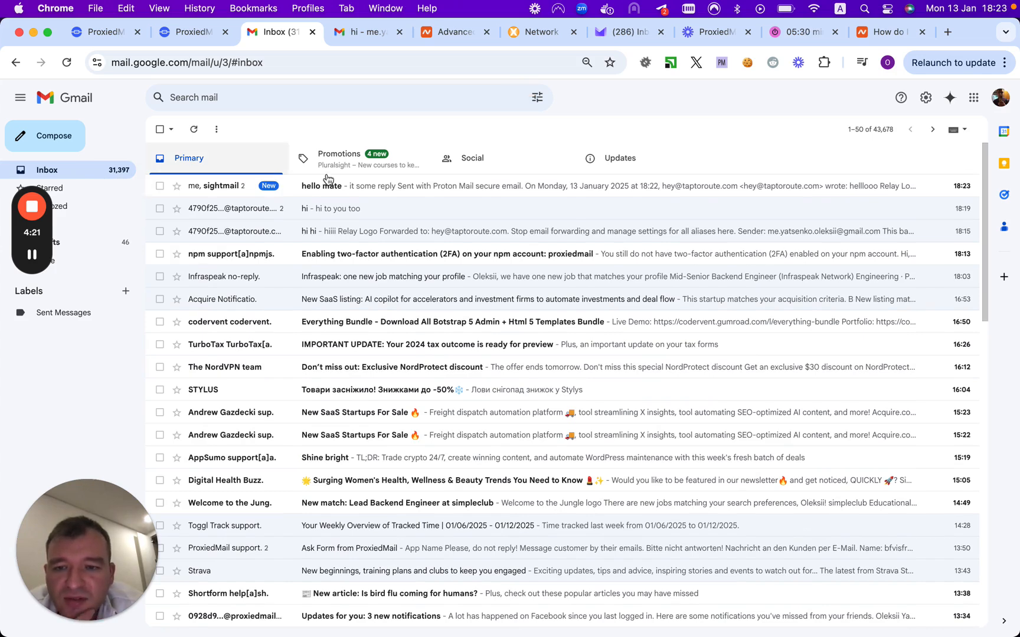
click(393, 186)
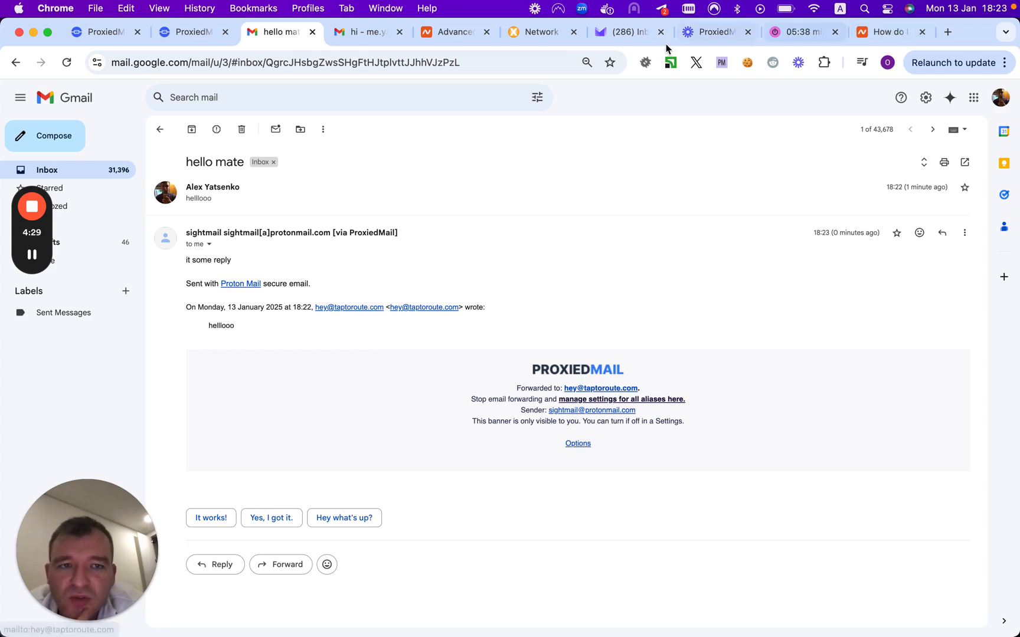
click(205, 33)
scroll(428, 157, up, 15)
Step: Close the duplicate ProxiedMail tab and go to the dashboard in the remaining one
click(531, 111)
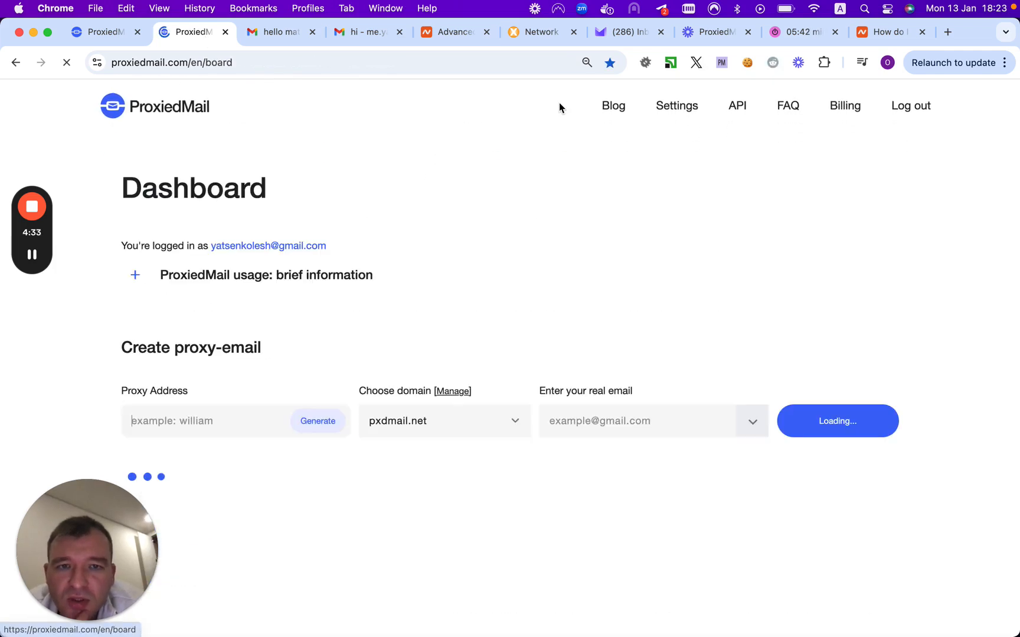
click(682, 107)
click(594, 30)
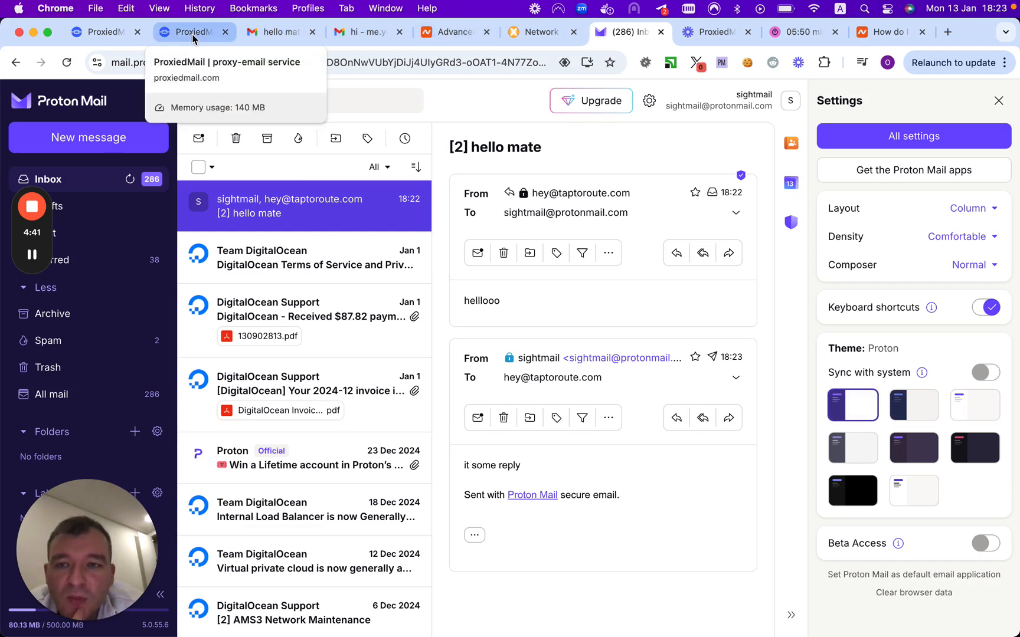
click(225, 32)
click(92, 38)
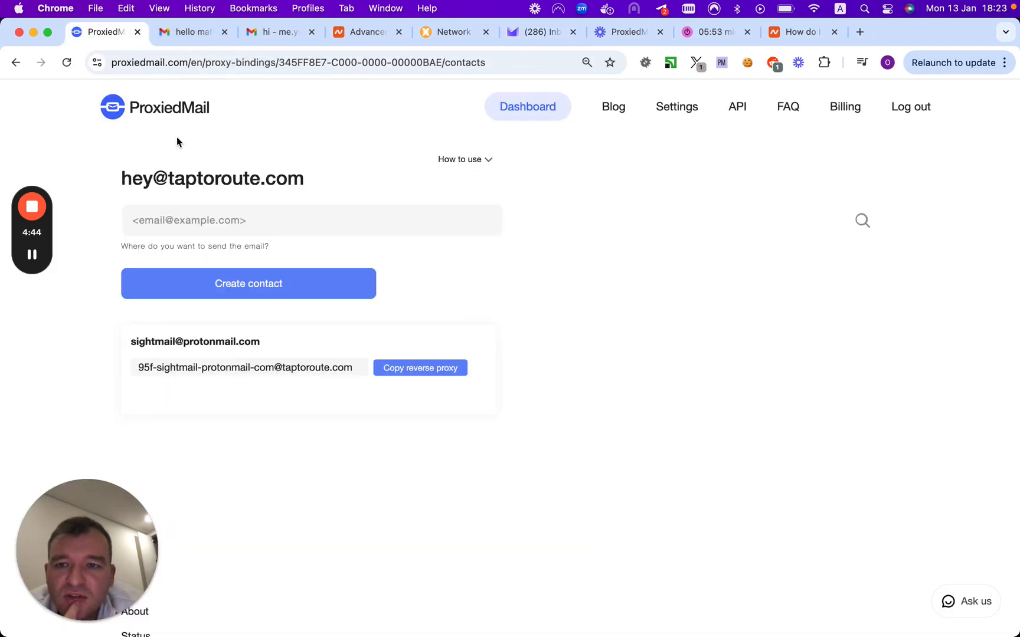
click(526, 105)
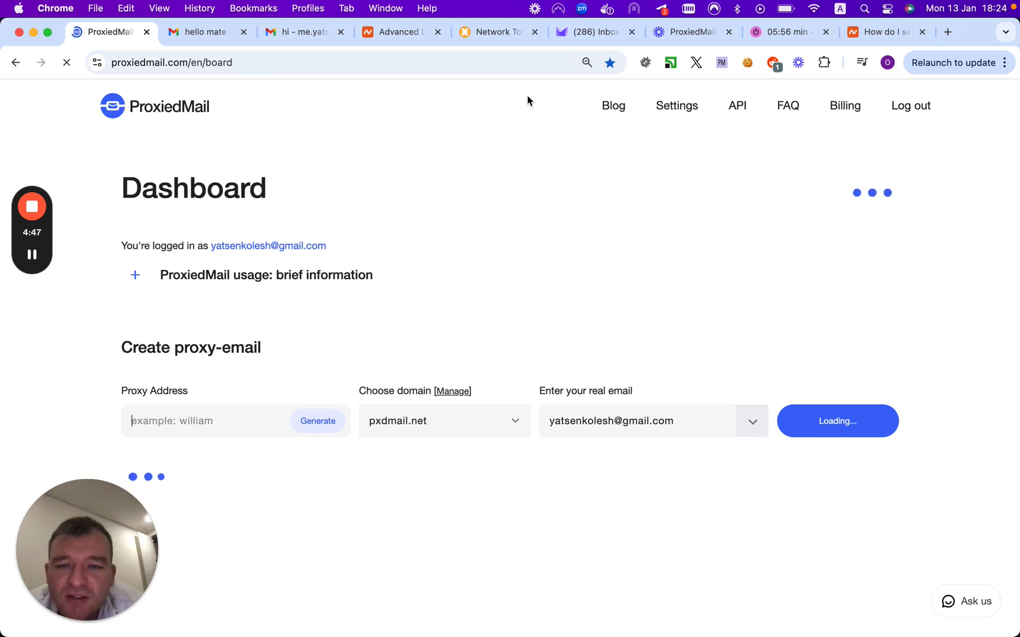